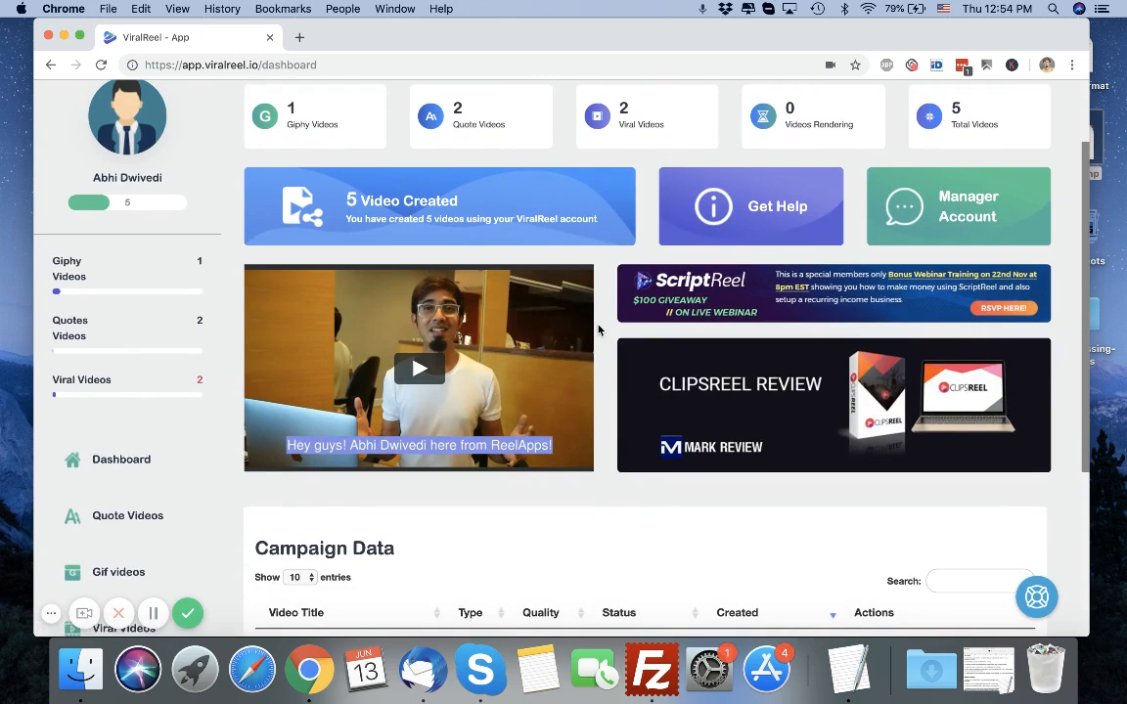
# Open the Quote Videos section to start customizing a new quote video.
pyautogui.scroll(-3, 536, 264)
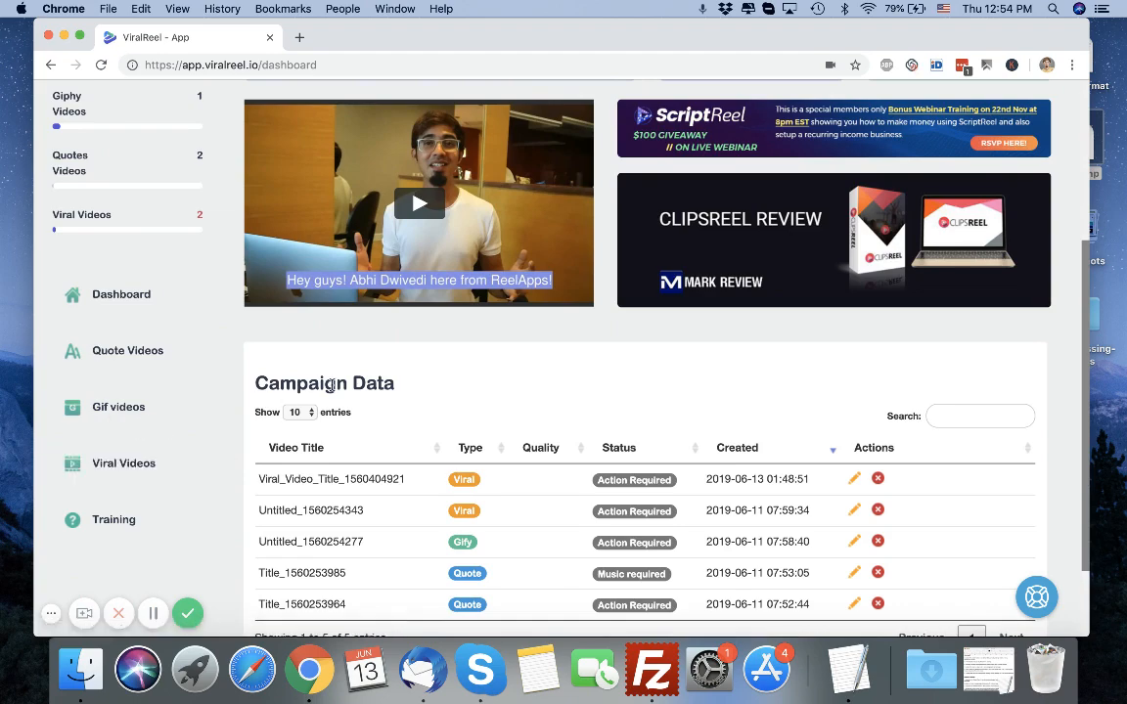
pyautogui.scroll(3, 331, 385)
pyautogui.scroll(-4, 132, 356)
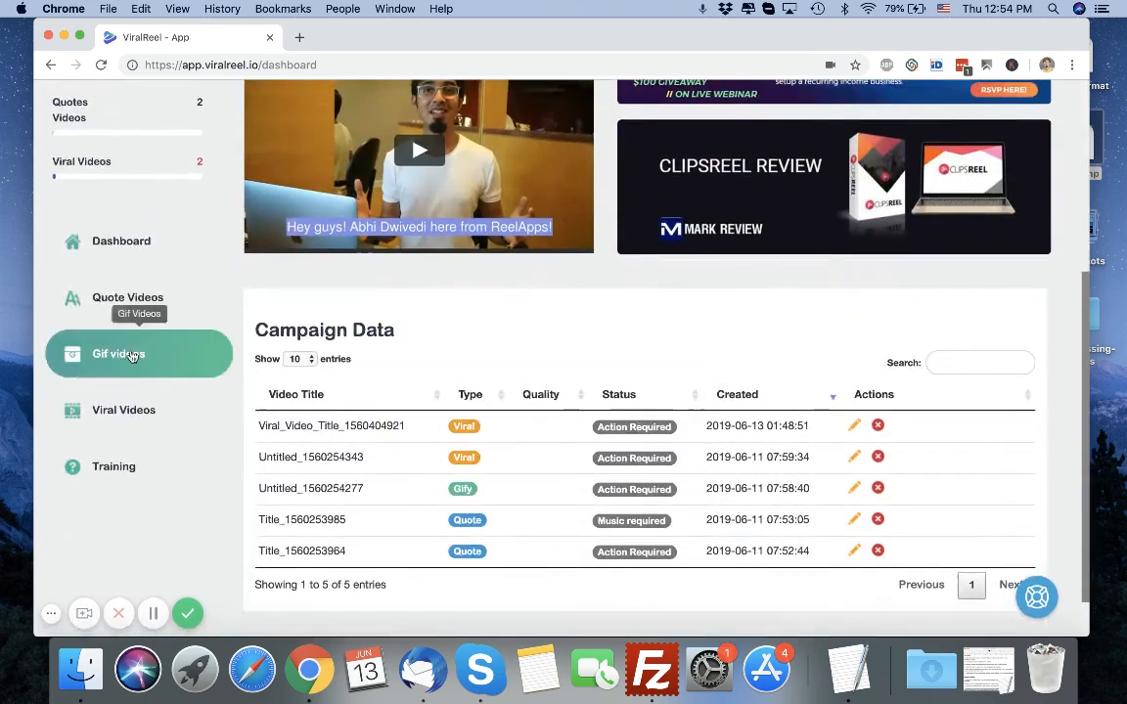
pyautogui.click(110, 299)
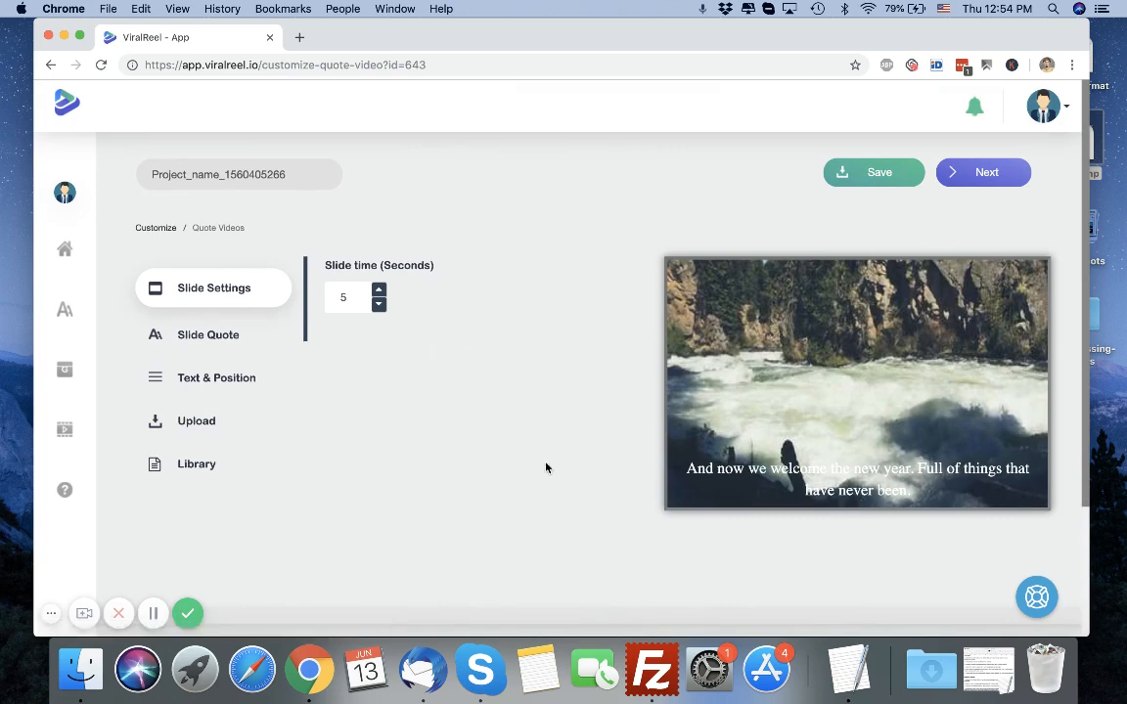
pyautogui.scroll(-4, 545, 467)
pyautogui.scroll(3, 546, 468)
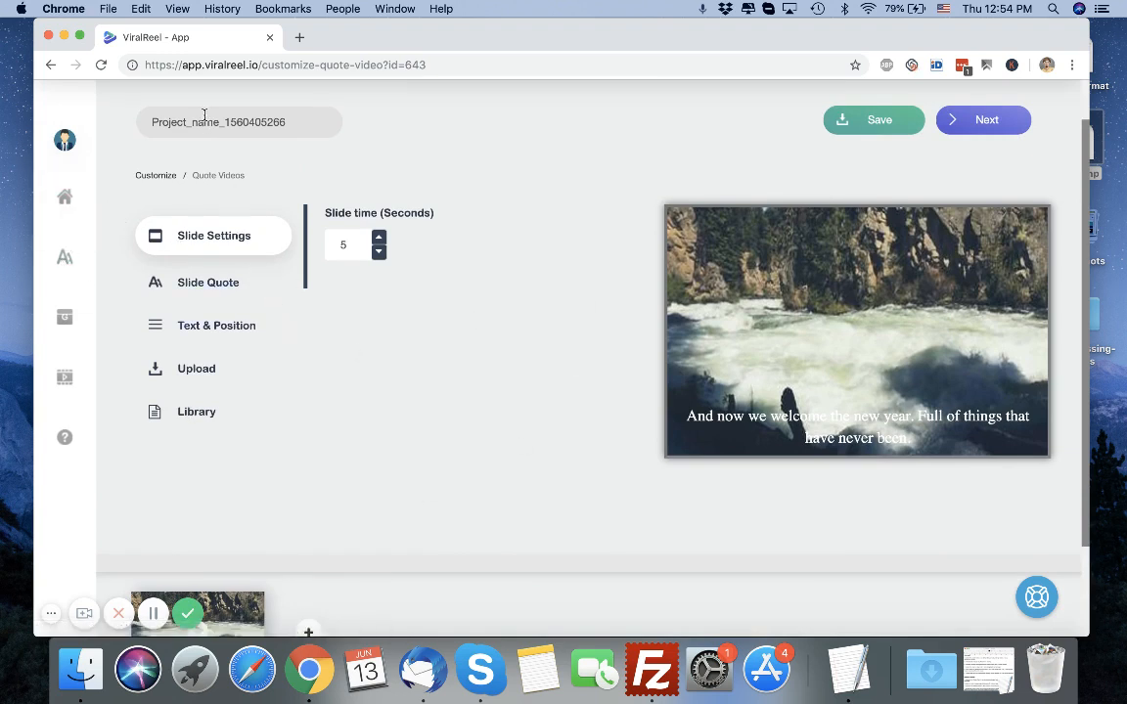
pyautogui.click(321, 125)
pyautogui.doubleClick(148, 119)
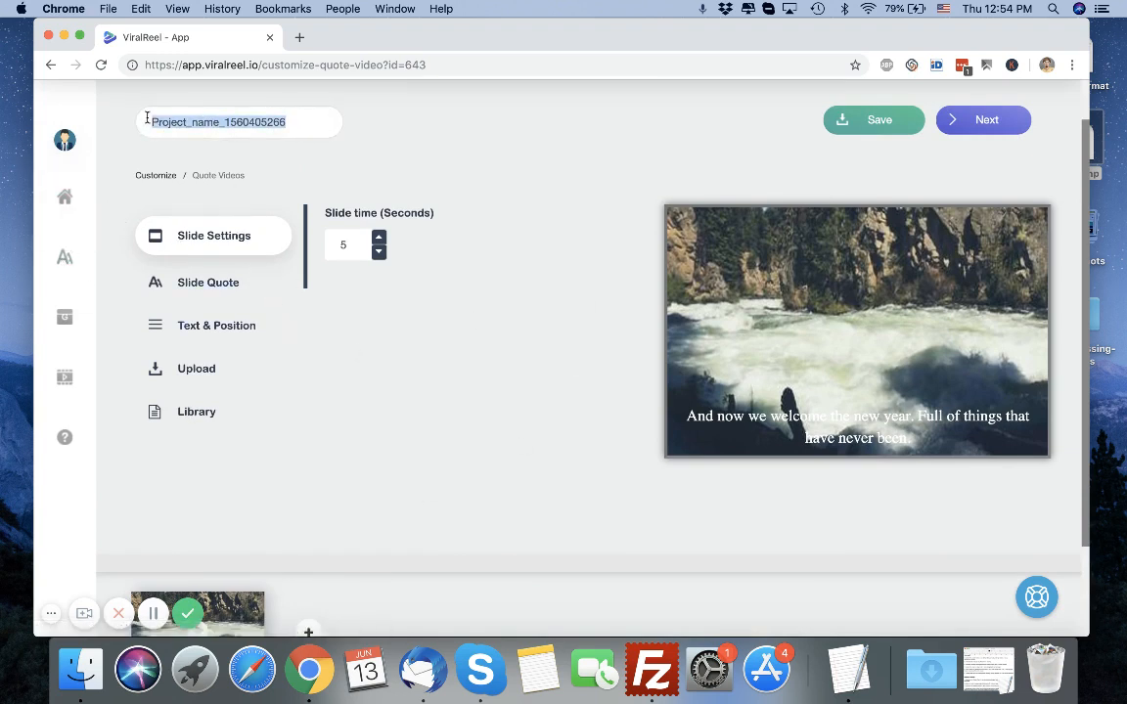
# Add a new slide to the video and select it.
pyautogui.scroll(-3, 437, 382)
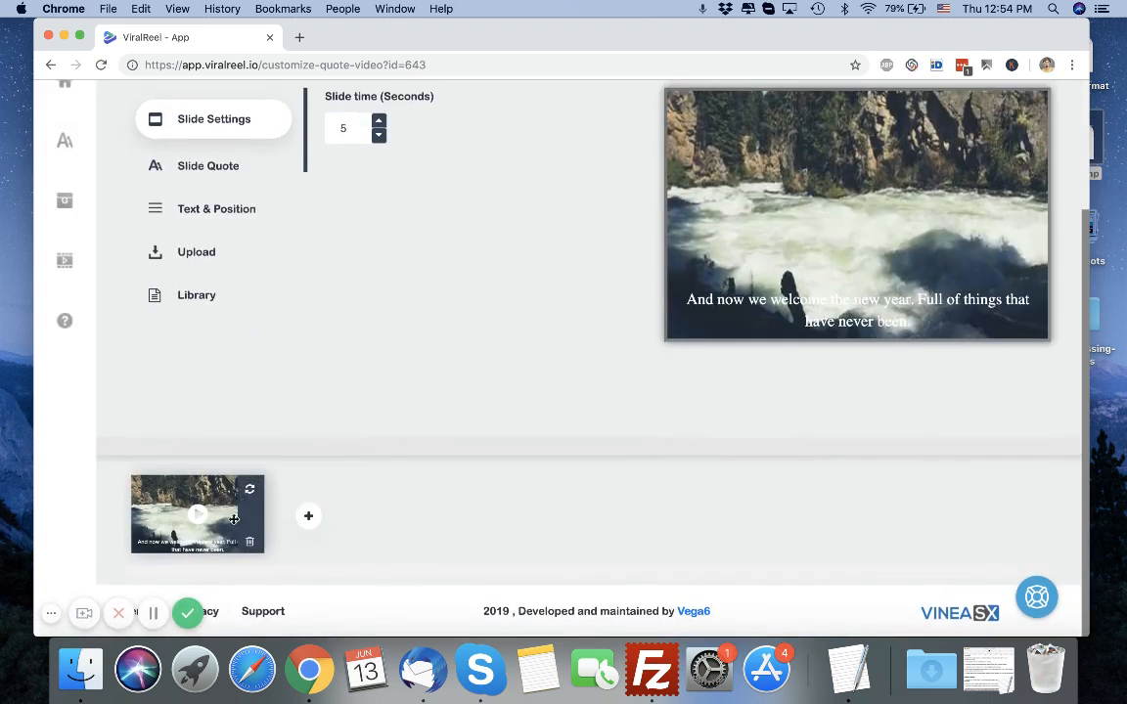
pyautogui.moveTo(196, 526)
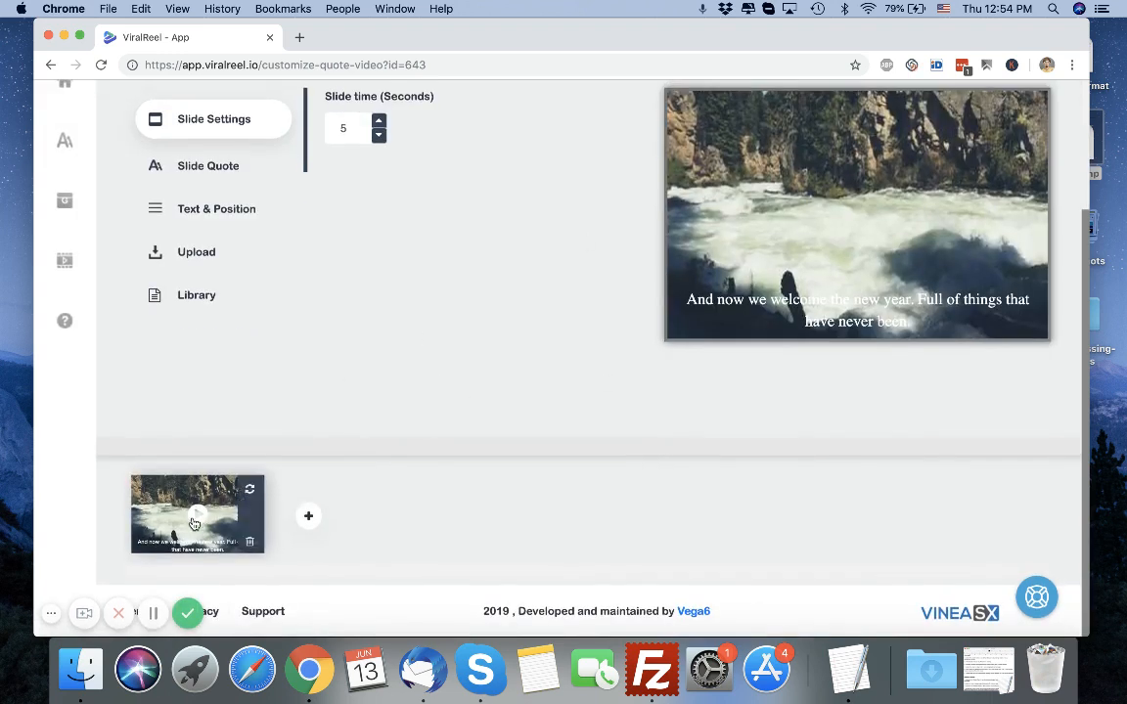
pyautogui.click(309, 518)
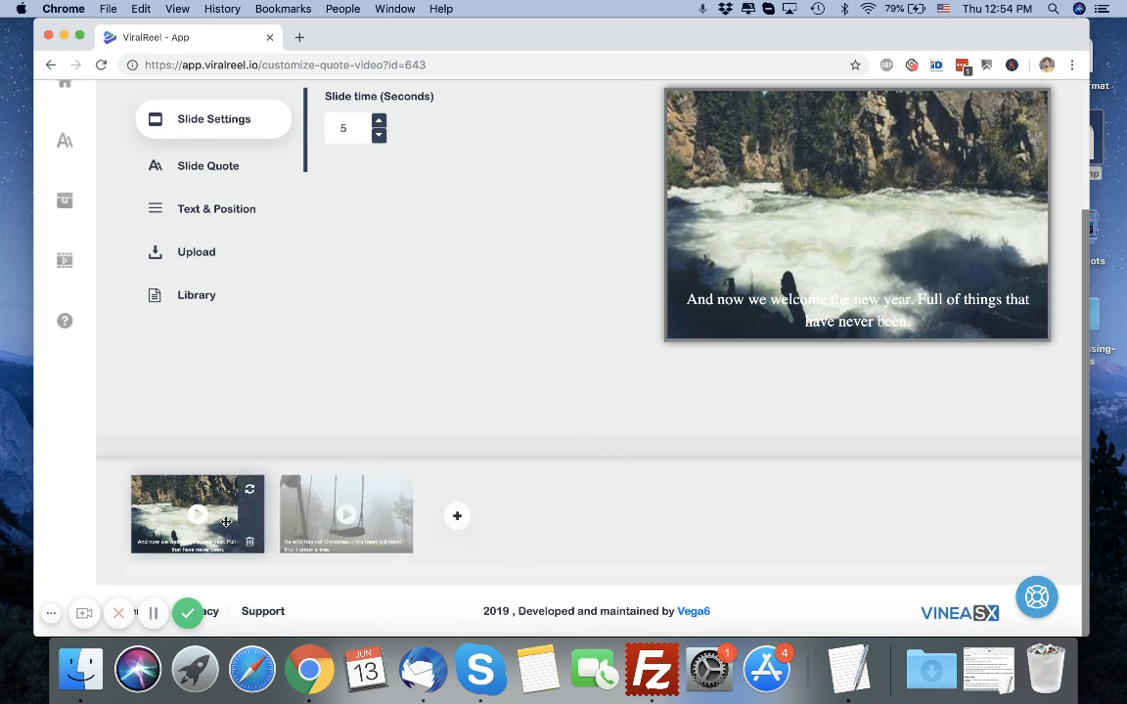
pyautogui.click(328, 508)
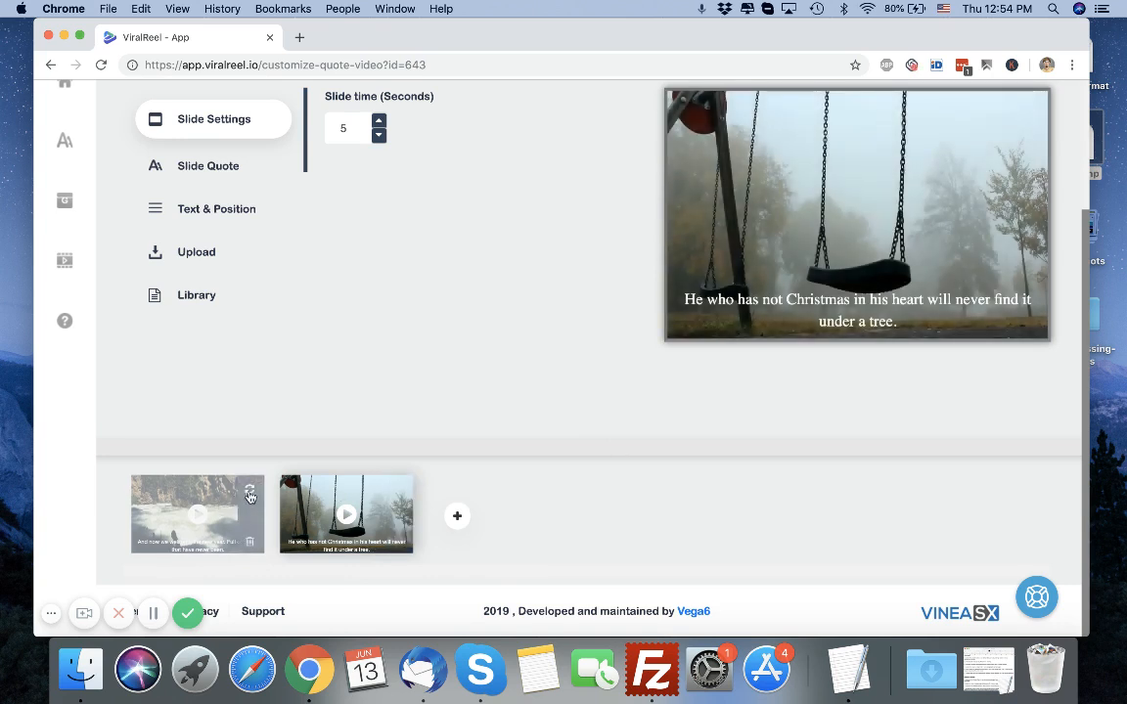
# Replace the first slide's background video several times, ending on a sunset over a pier.
pyautogui.click(251, 495)
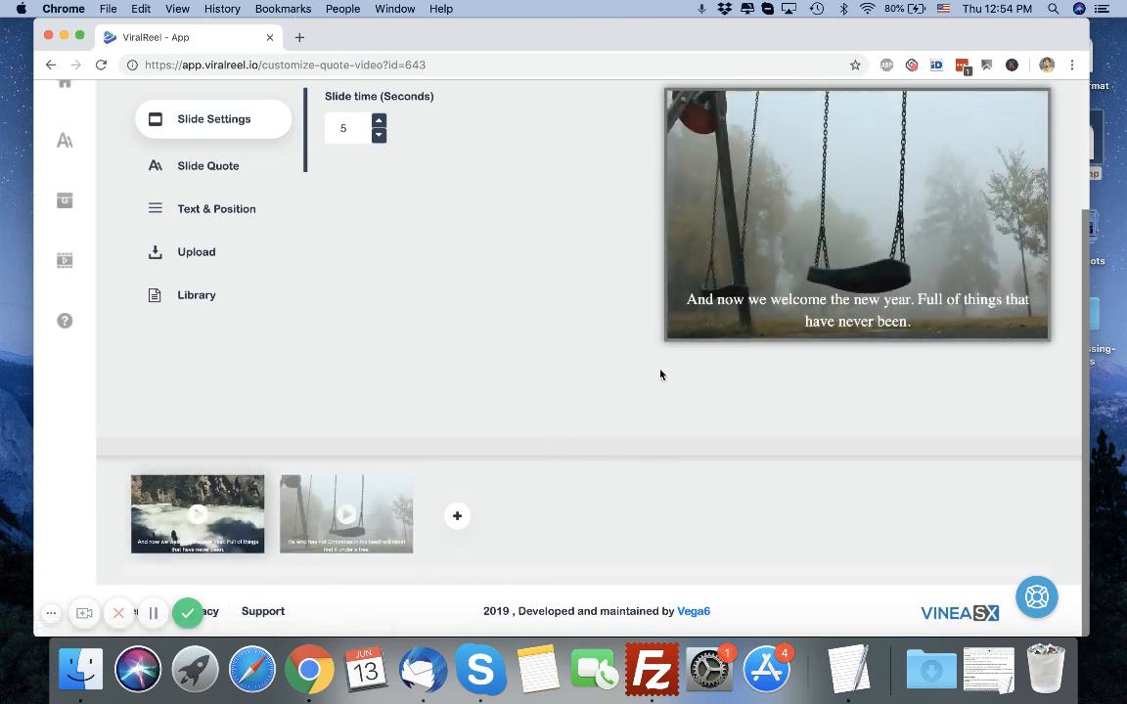
pyautogui.click(251, 496)
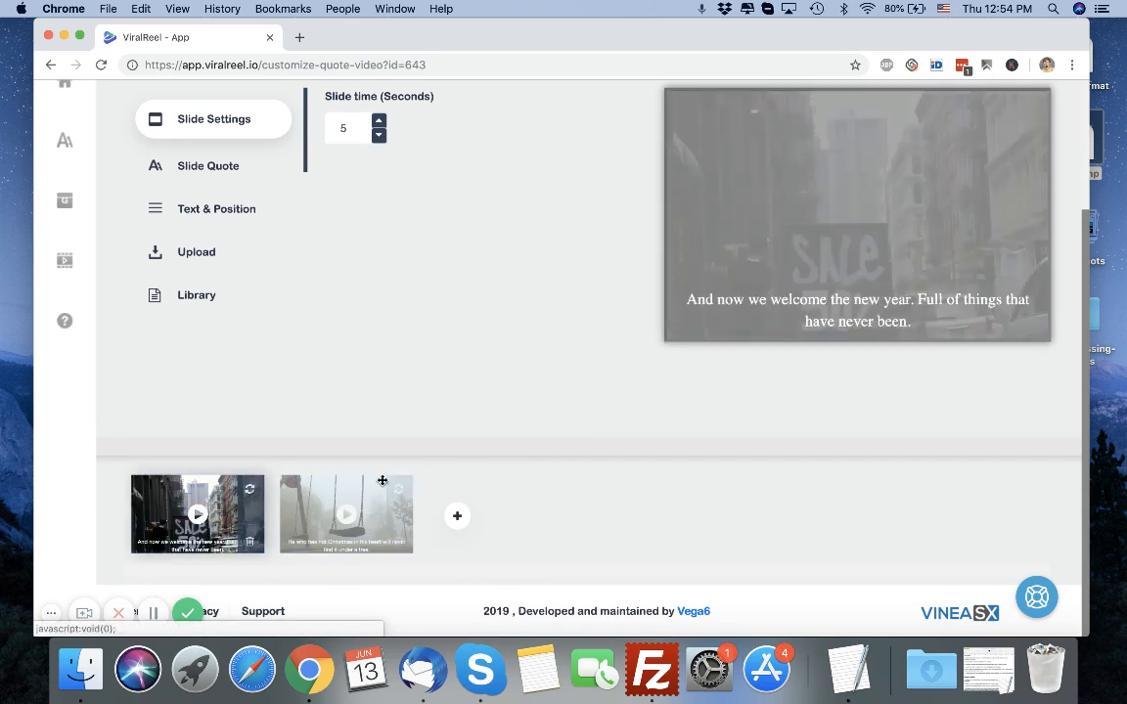
pyautogui.click(251, 494)
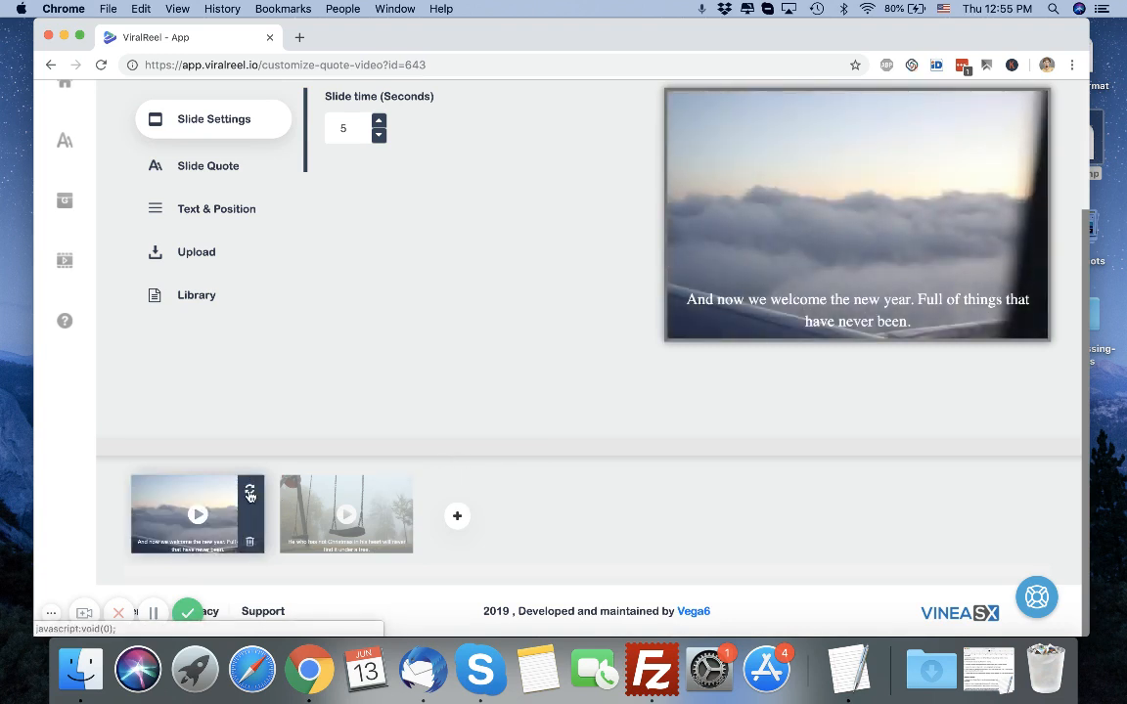
pyautogui.click(250, 496)
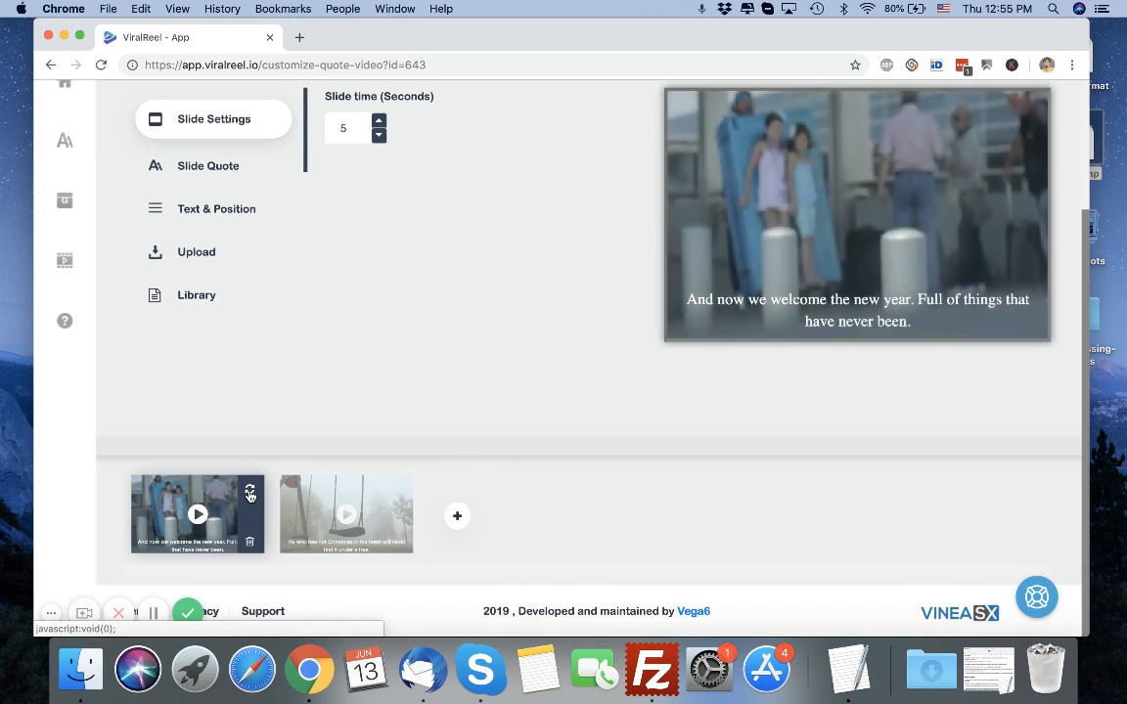
pyautogui.click(252, 492)
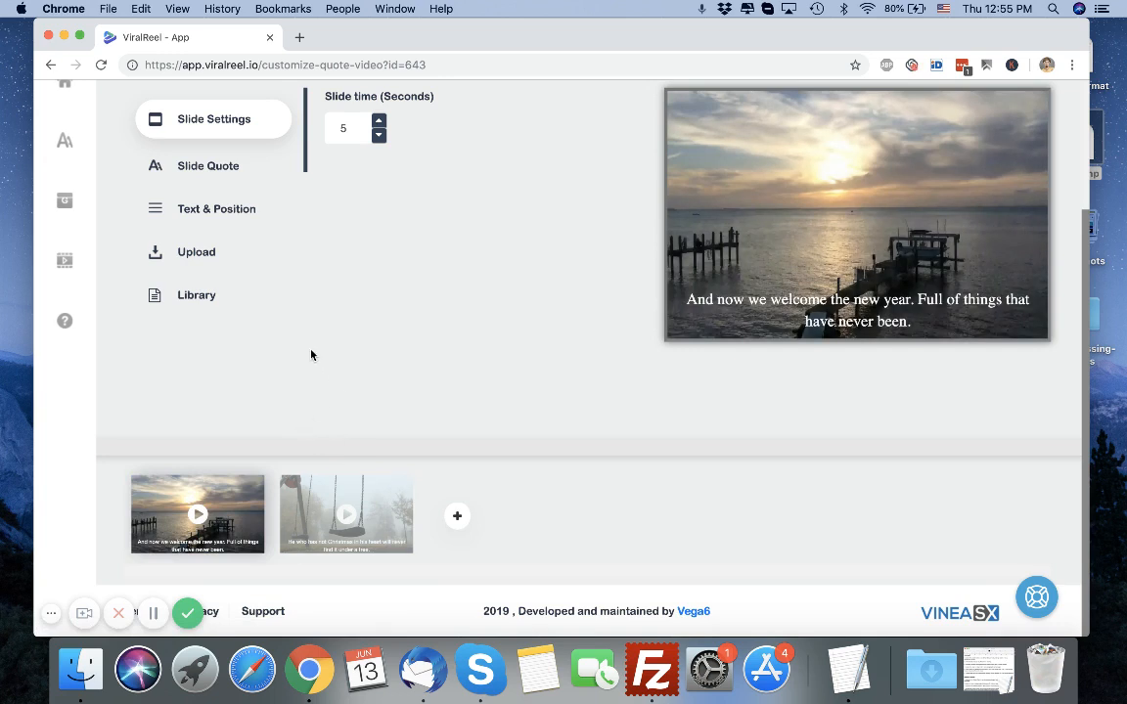
# Apply the 'Music is love, love is music…' quote by C. G McLean to the first slide.
pyautogui.scroll(3, 312, 352)
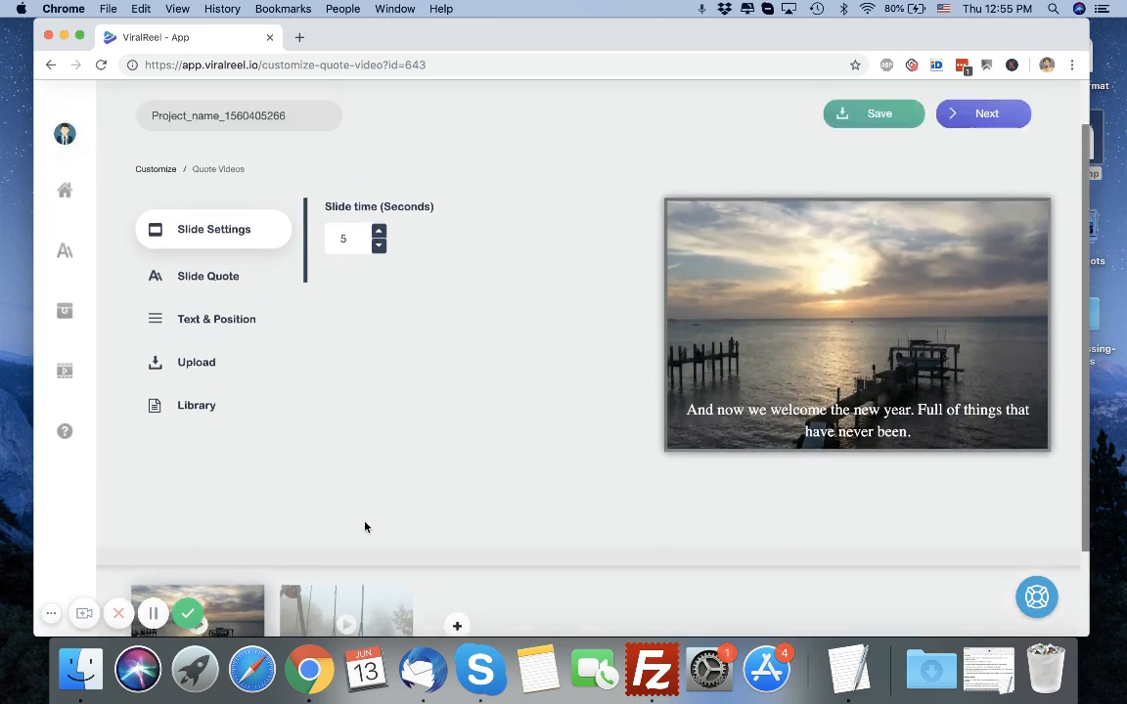
pyautogui.moveTo(224, 605)
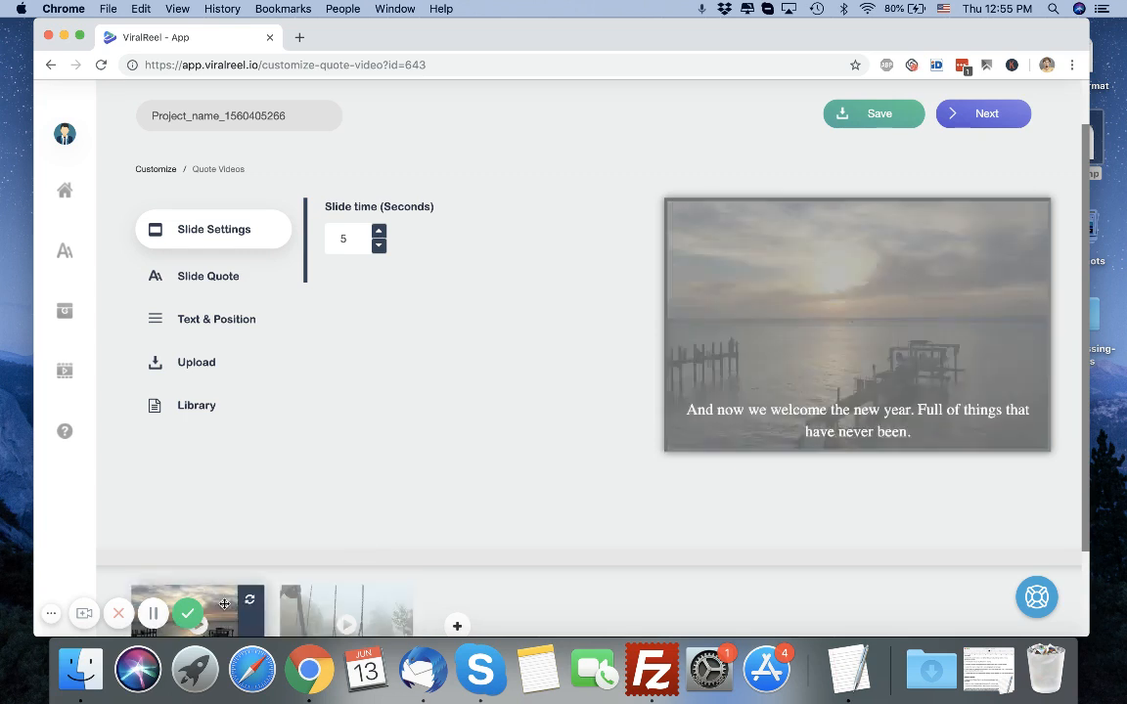
pyautogui.click(201, 274)
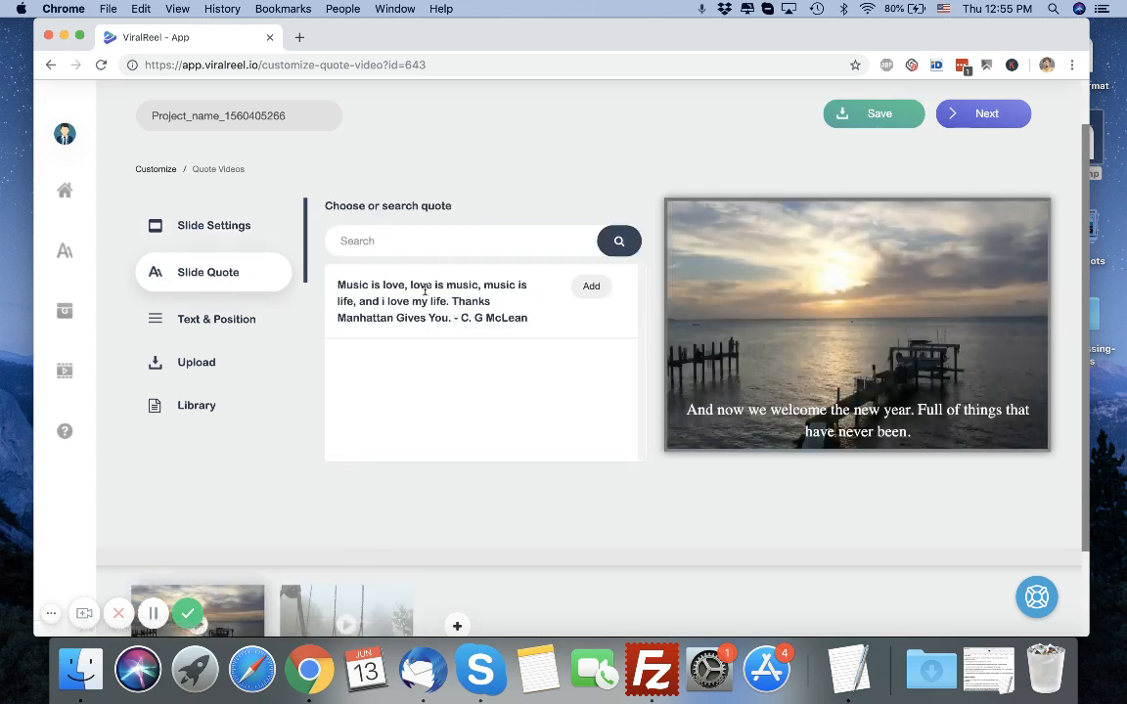
pyautogui.click(591, 288)
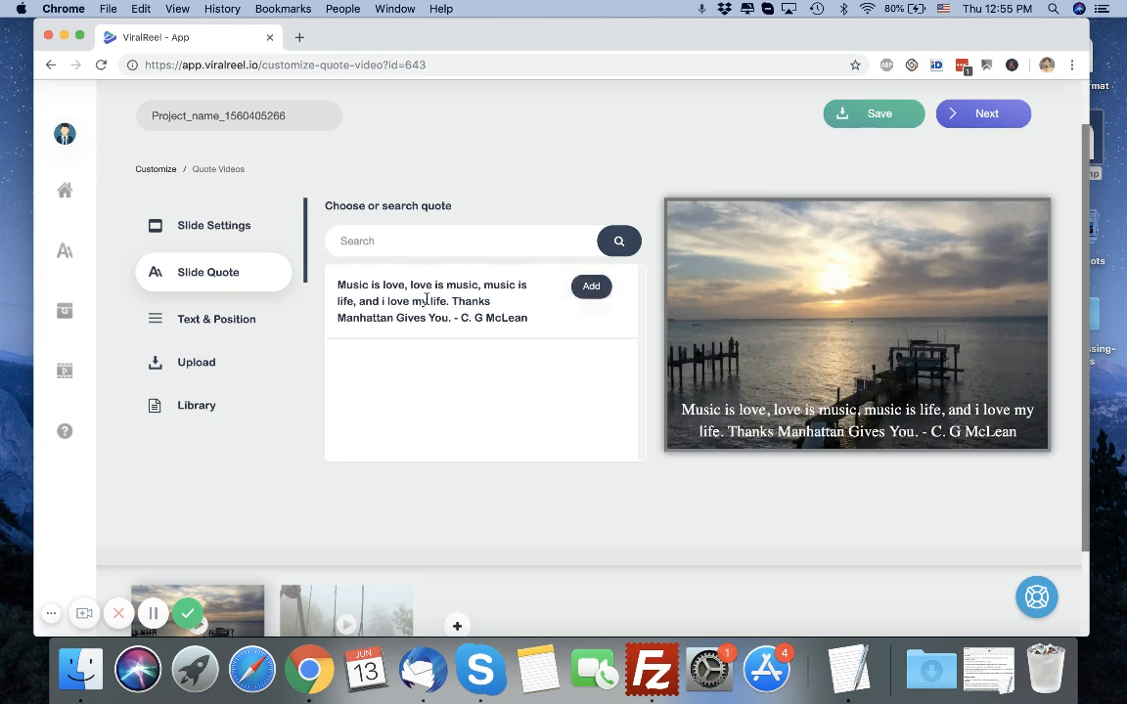
# Open the text and position settings and set the quote's text colour to green #2bed1d.
pyautogui.click(235, 320)
pyautogui.click(603, 264)
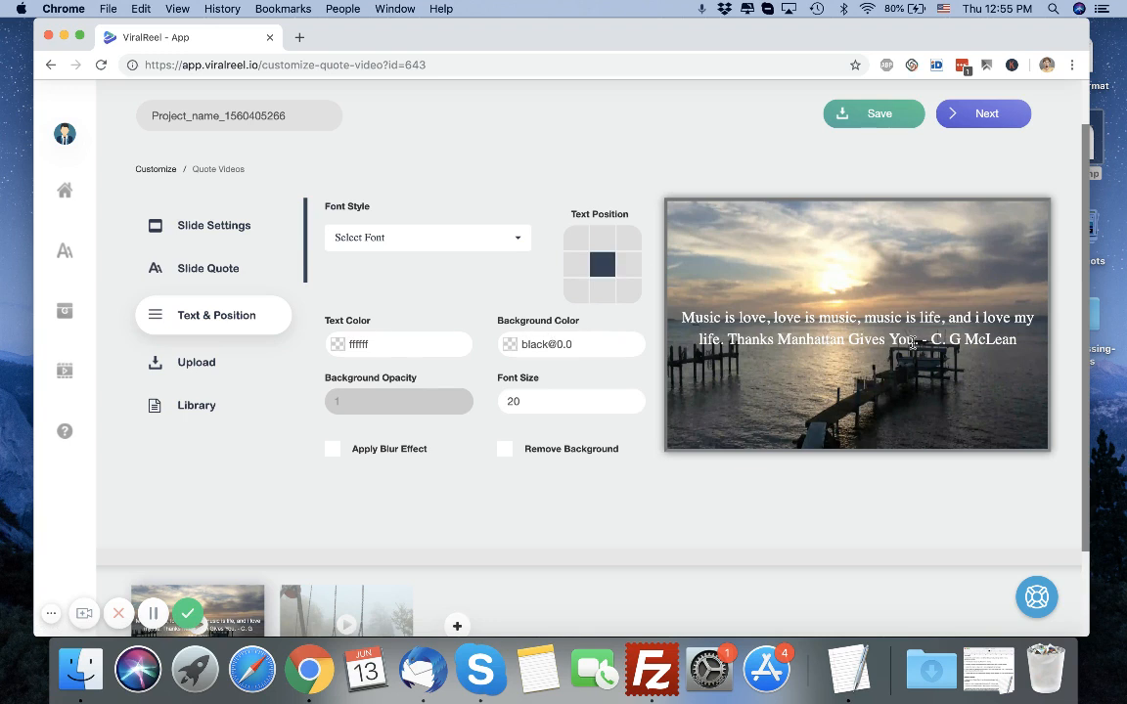
pyautogui.click(216, 276)
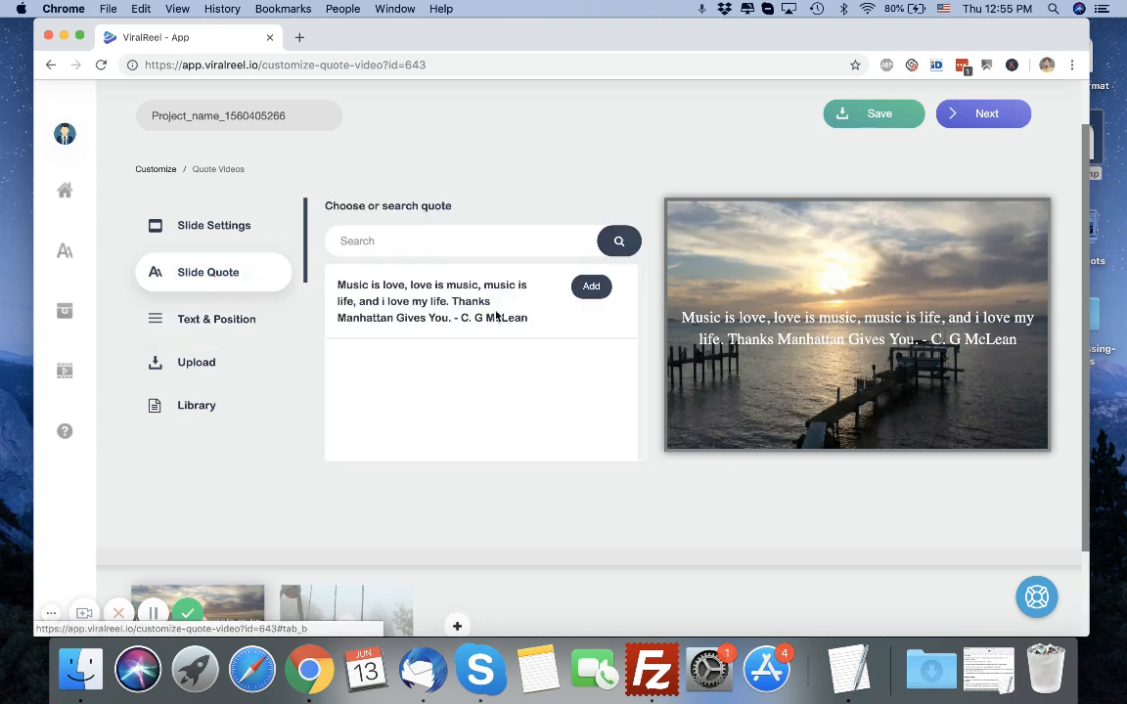
pyautogui.click(218, 331)
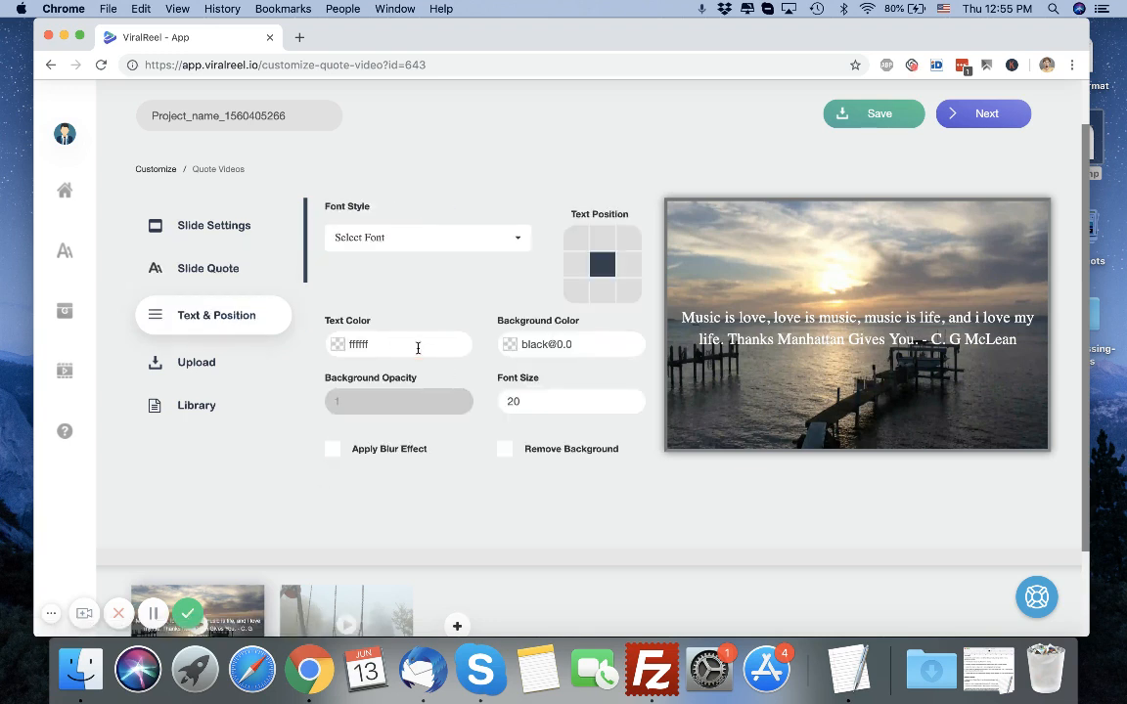
pyautogui.click(411, 345)
pyautogui.click(383, 394)
pyautogui.moveTo(392, 369); pyautogui.dragTo(416, 370)
pyautogui.click(551, 344)
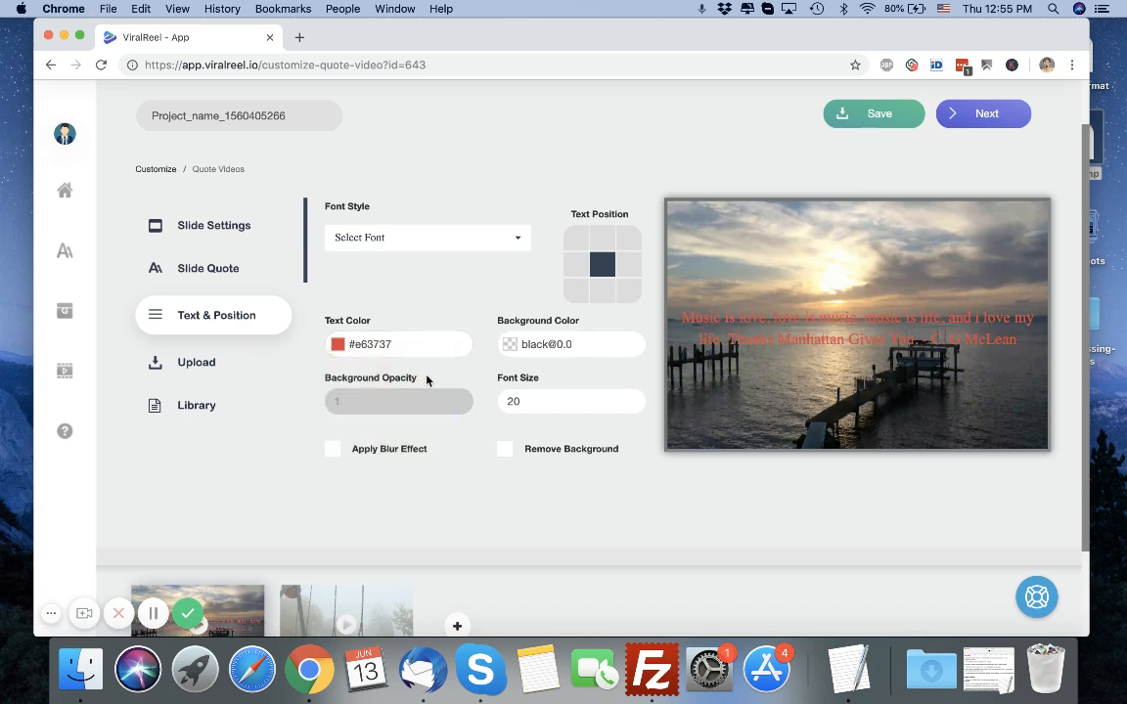
pyautogui.click(410, 344)
pyautogui.click(453, 439)
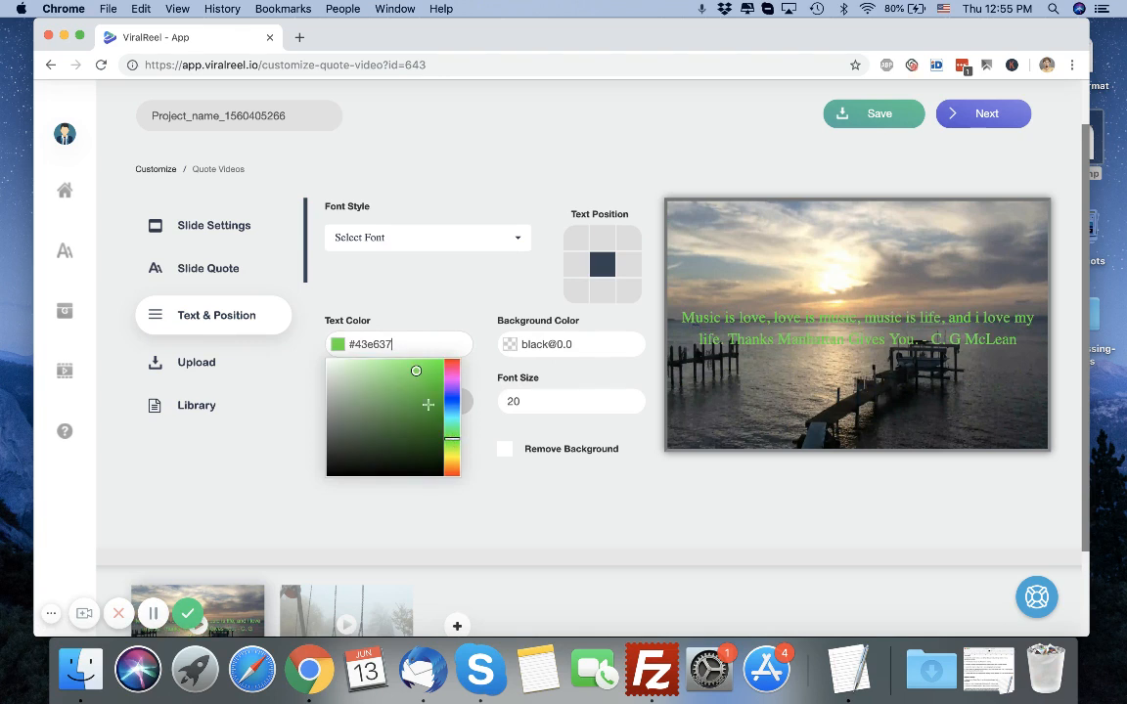
pyautogui.click(423, 390)
pyautogui.click(430, 367)
# Set the text background colour to #ad6666.
pyautogui.click(501, 318)
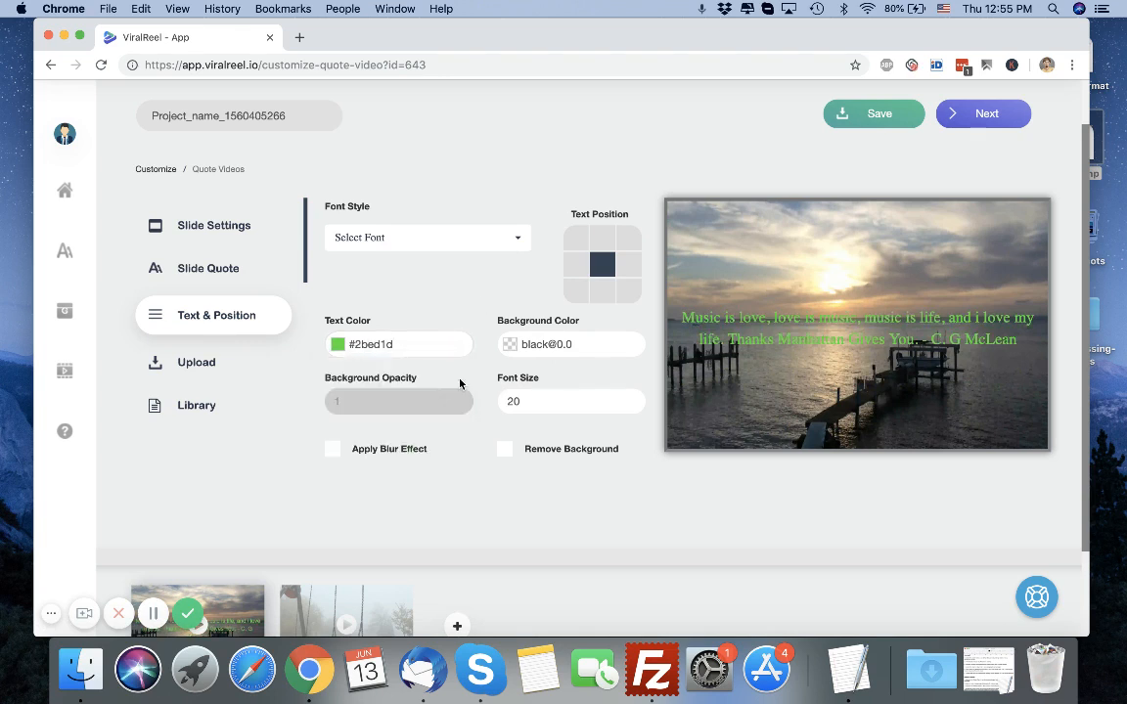
pyautogui.click(540, 346)
pyautogui.click(549, 385)
pyautogui.moveTo(549, 385)
pyautogui.mouseDown()
pyautogui.moveTo(528, 377)
pyautogui.moveTo(550, 397)
pyautogui.mouseUp()
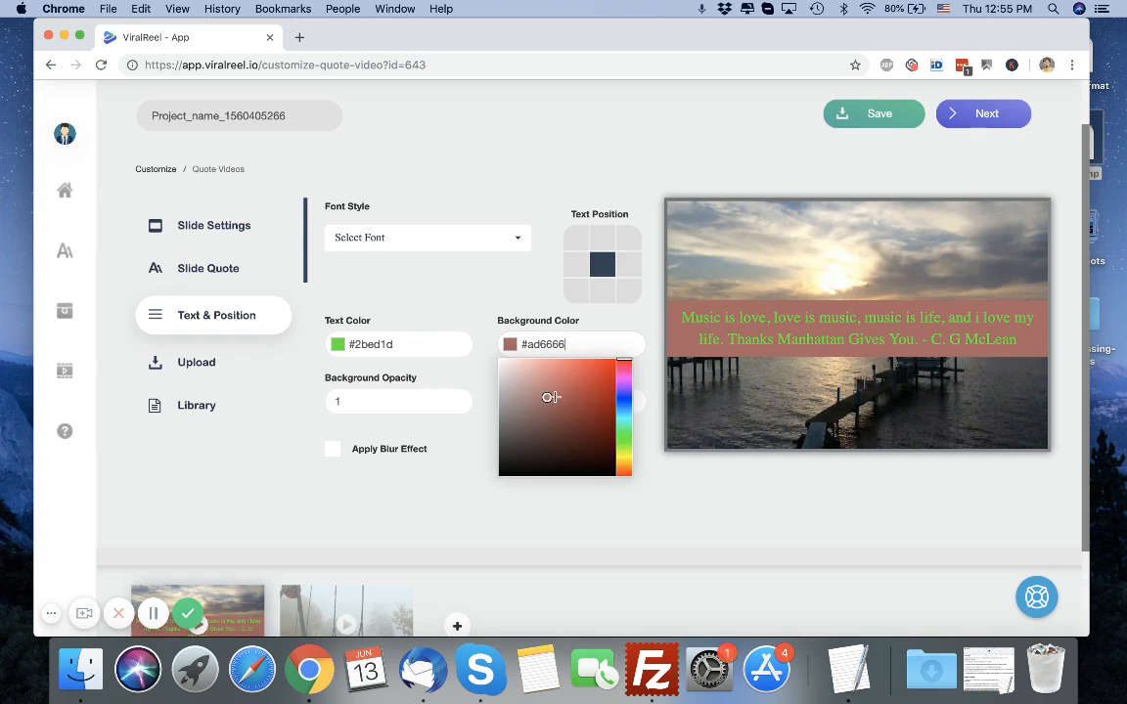
pyautogui.click(417, 401)
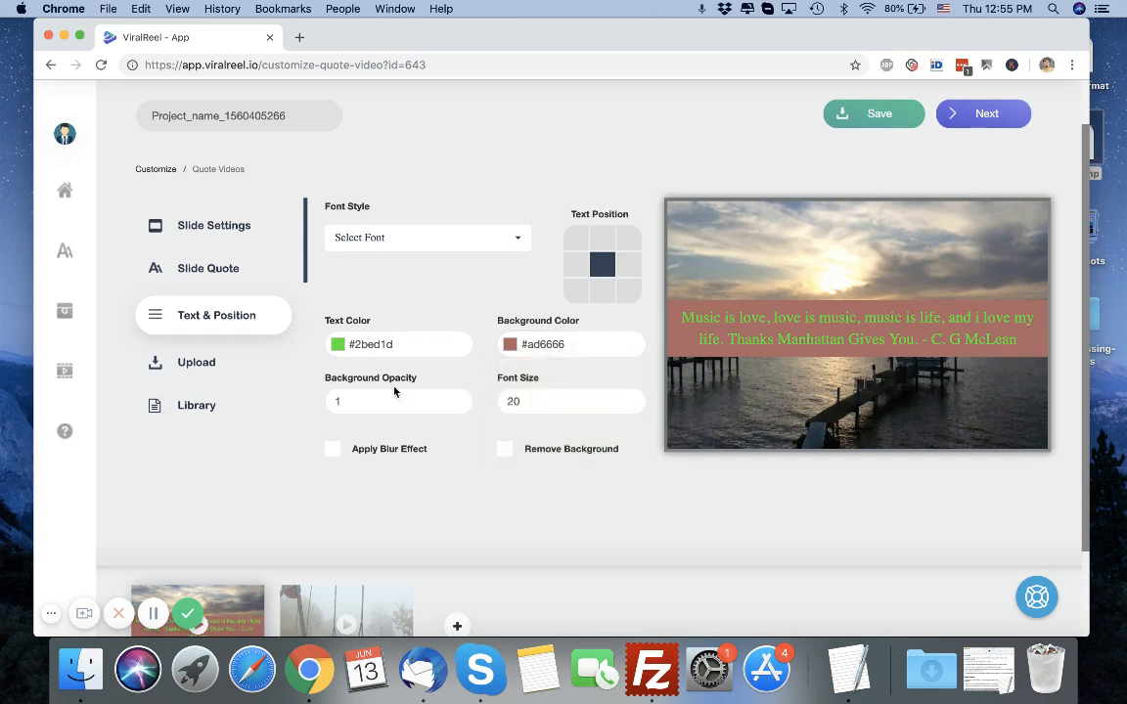
# Set the quote's font size to 21.
pyautogui.click(631, 398)
pyautogui.click(631, 398)
pyautogui.click(631, 398)
pyautogui.click(631, 398)
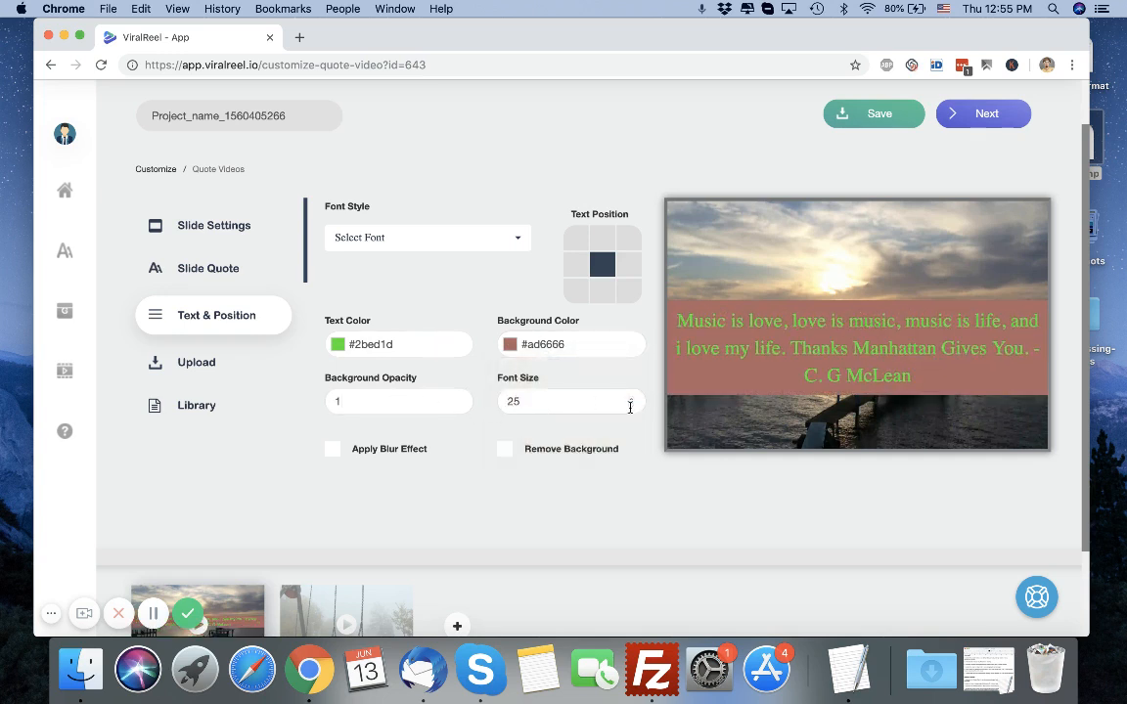
pyautogui.click(630, 406)
pyautogui.click(631, 406)
pyautogui.click(631, 406)
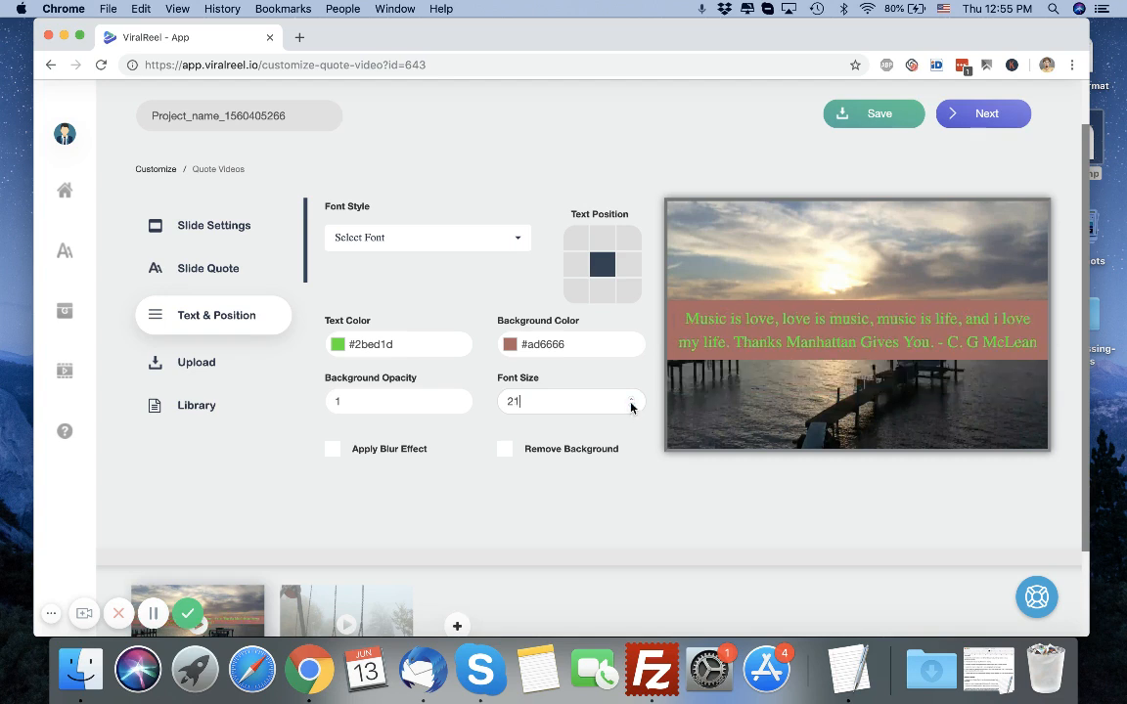
# Turn on Remove Background and Apply Blur Effect for the slide.
pyautogui.click(505, 448)
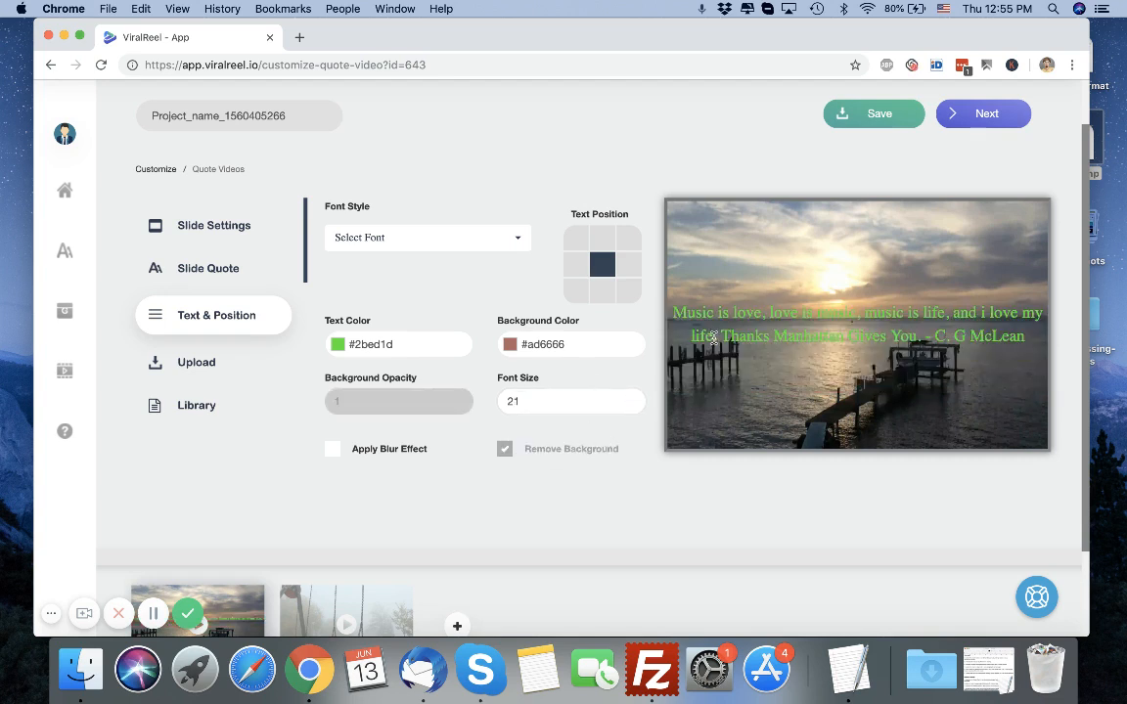
pyautogui.click(331, 449)
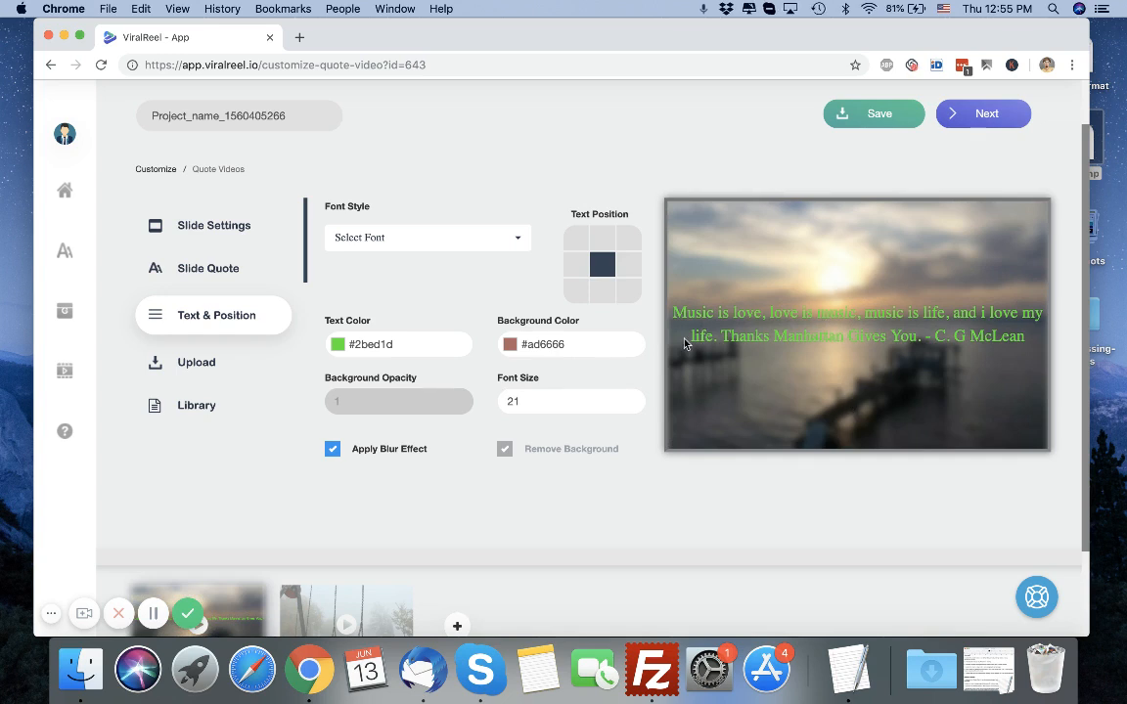
# Try several fonts for the quote and settle on Alfa Slab One.
pyautogui.click(422, 238)
pyautogui.click(408, 349)
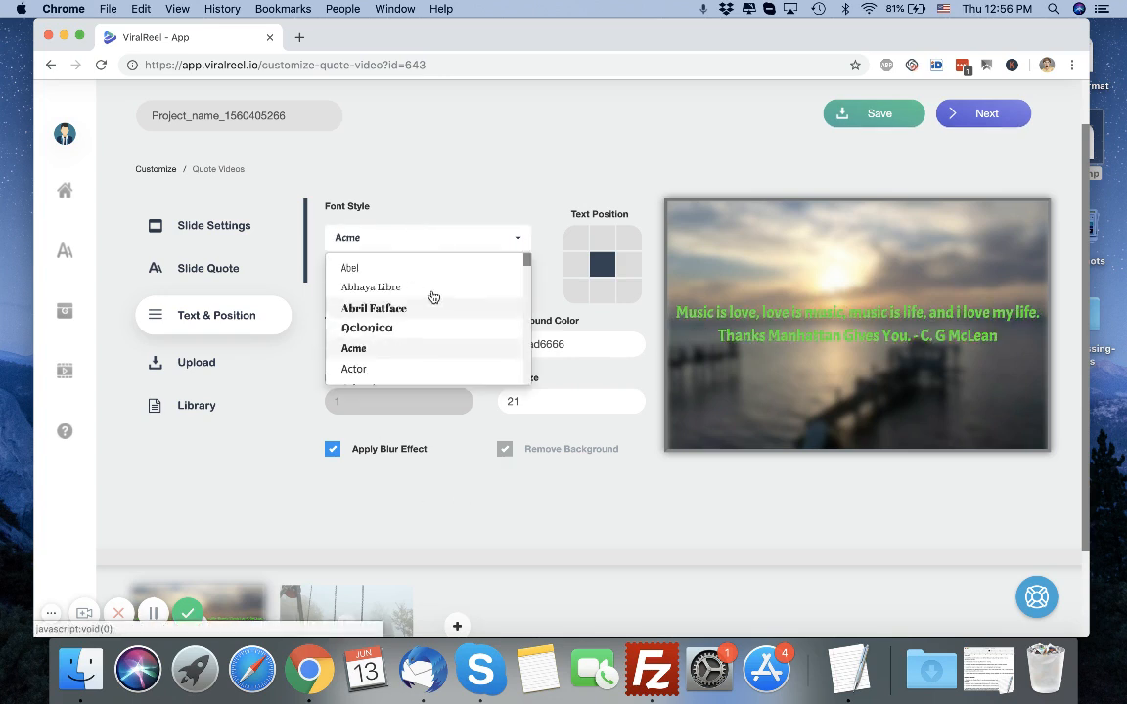
pyautogui.click(415, 329)
pyautogui.scroll(-2, 428, 346)
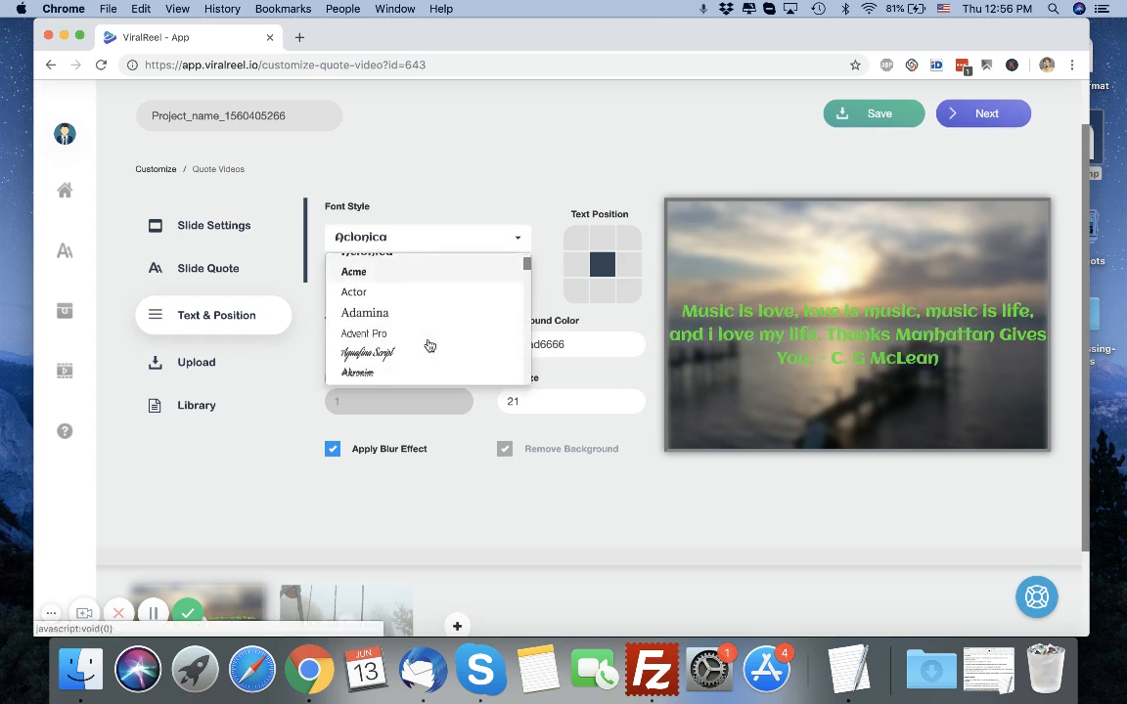
pyautogui.click(420, 354)
pyautogui.scroll(-1, 429, 336)
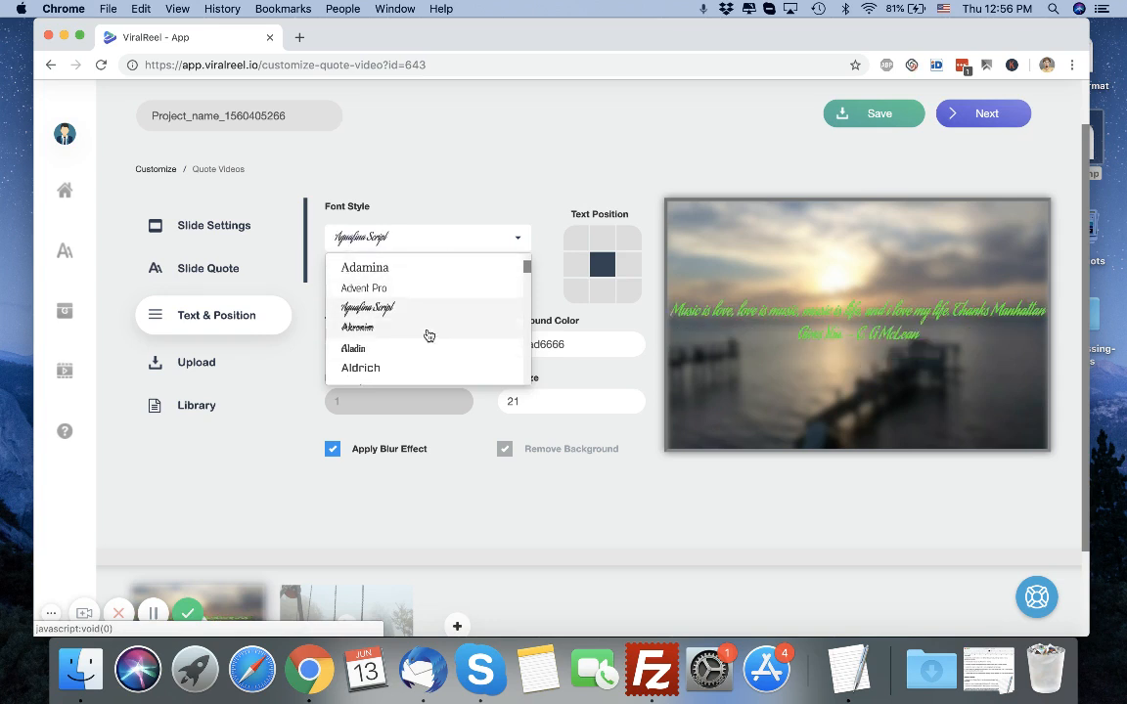
pyautogui.click(427, 330)
pyautogui.click(427, 348)
pyautogui.click(427, 367)
pyautogui.scroll(-3, 428, 365)
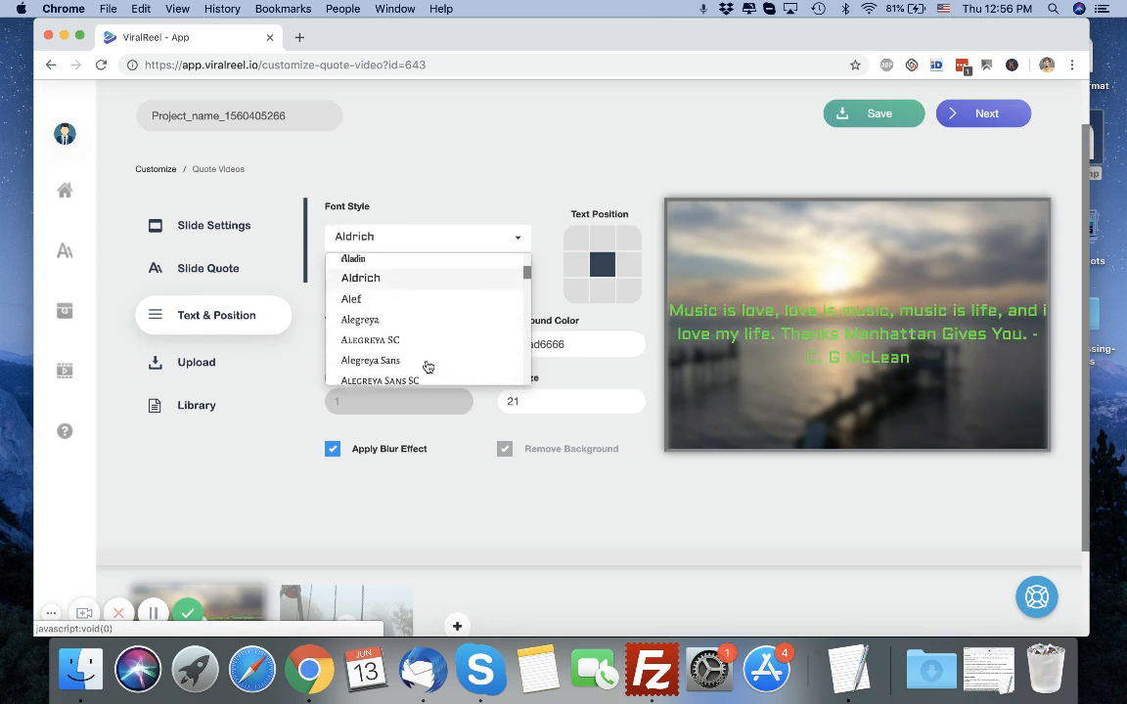
pyautogui.click(427, 350)
pyautogui.click(434, 369)
pyautogui.scroll(-3, 434, 352)
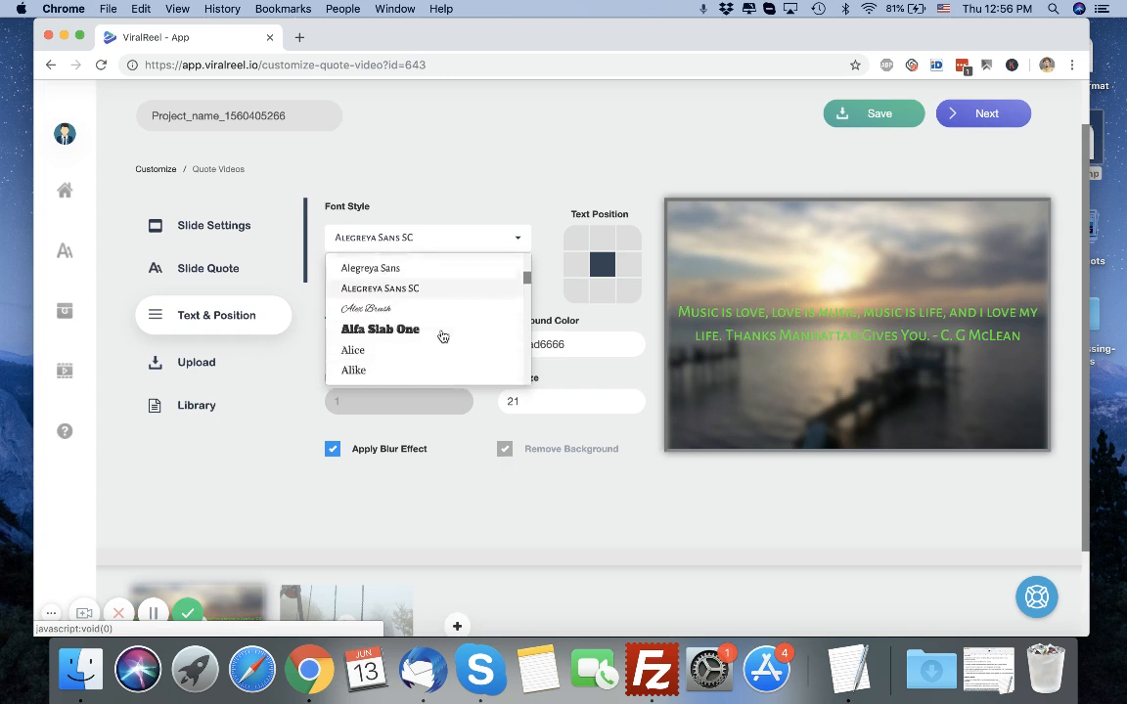
pyautogui.click(416, 319)
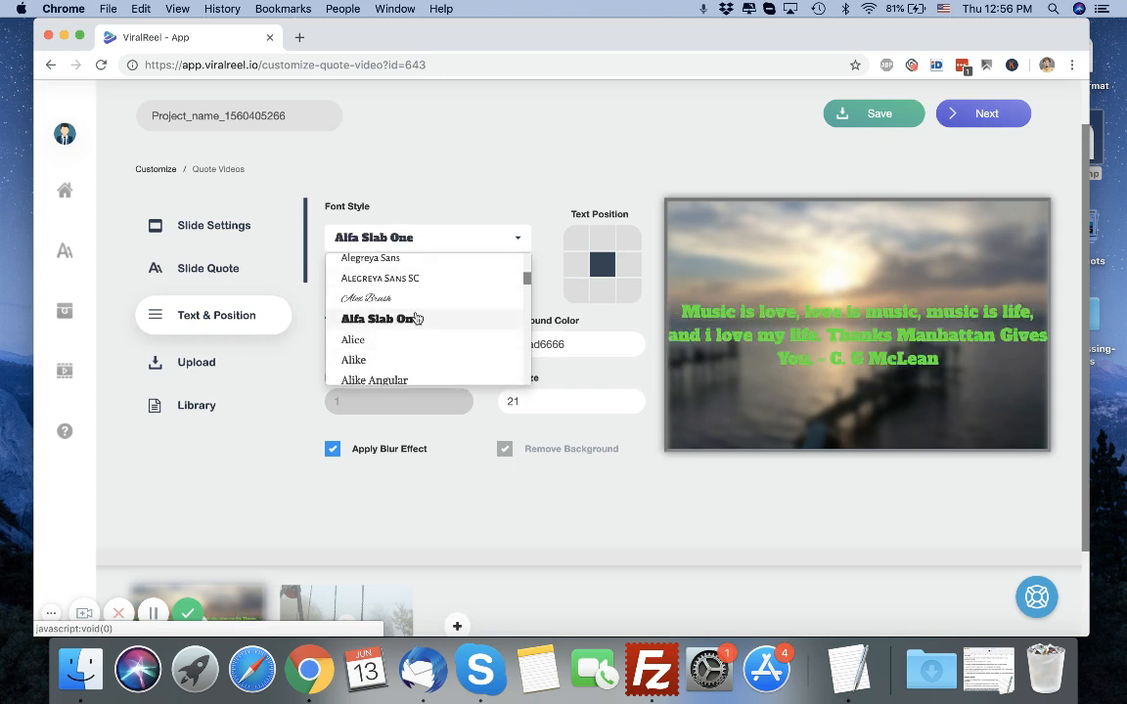
pyautogui.click(266, 408)
# Open the Upload panel to view its options.
pyautogui.click(199, 319)
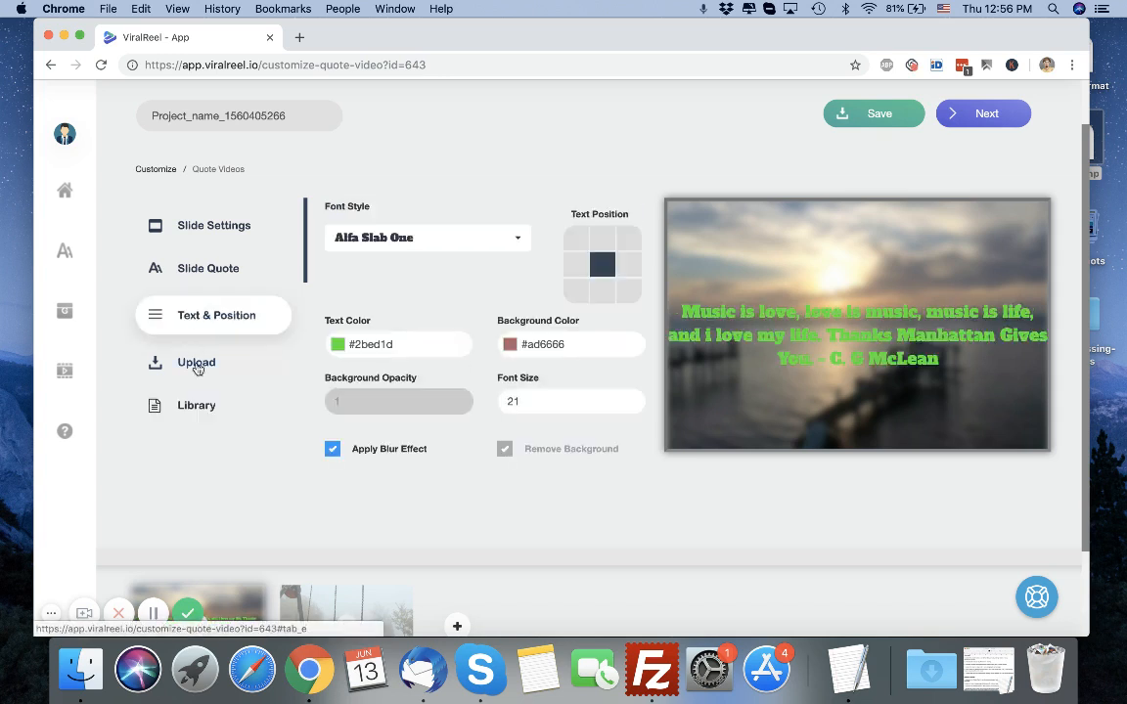
pyautogui.click(180, 342)
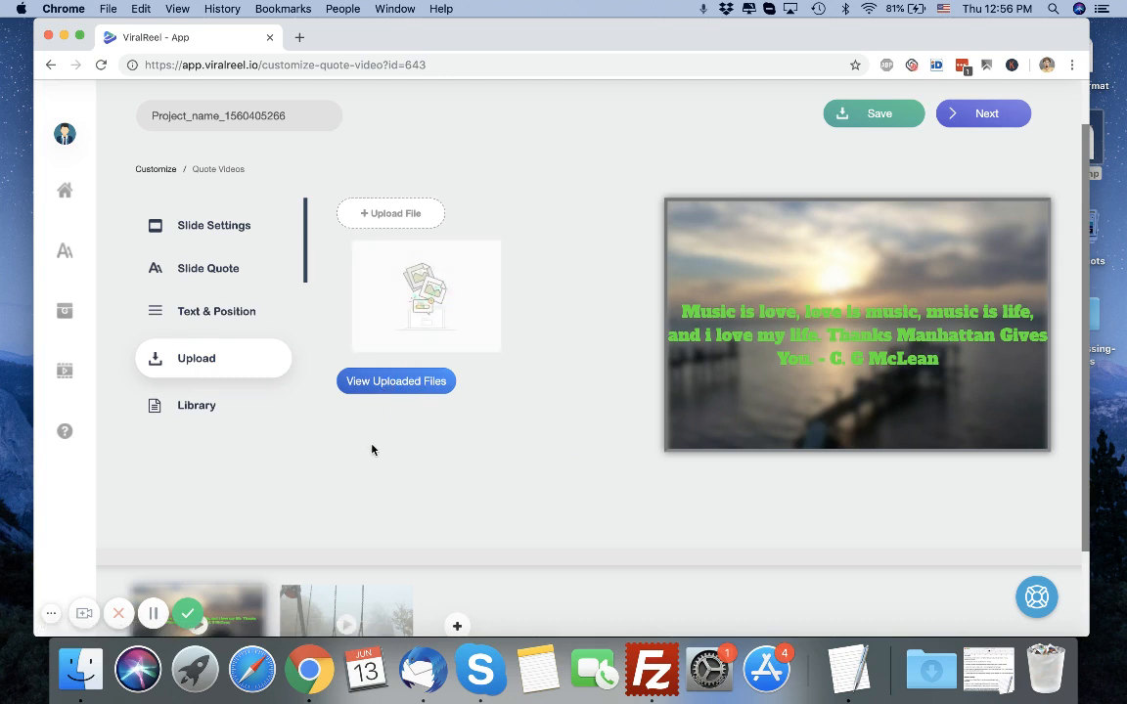
pyautogui.scroll(-2, 372, 449)
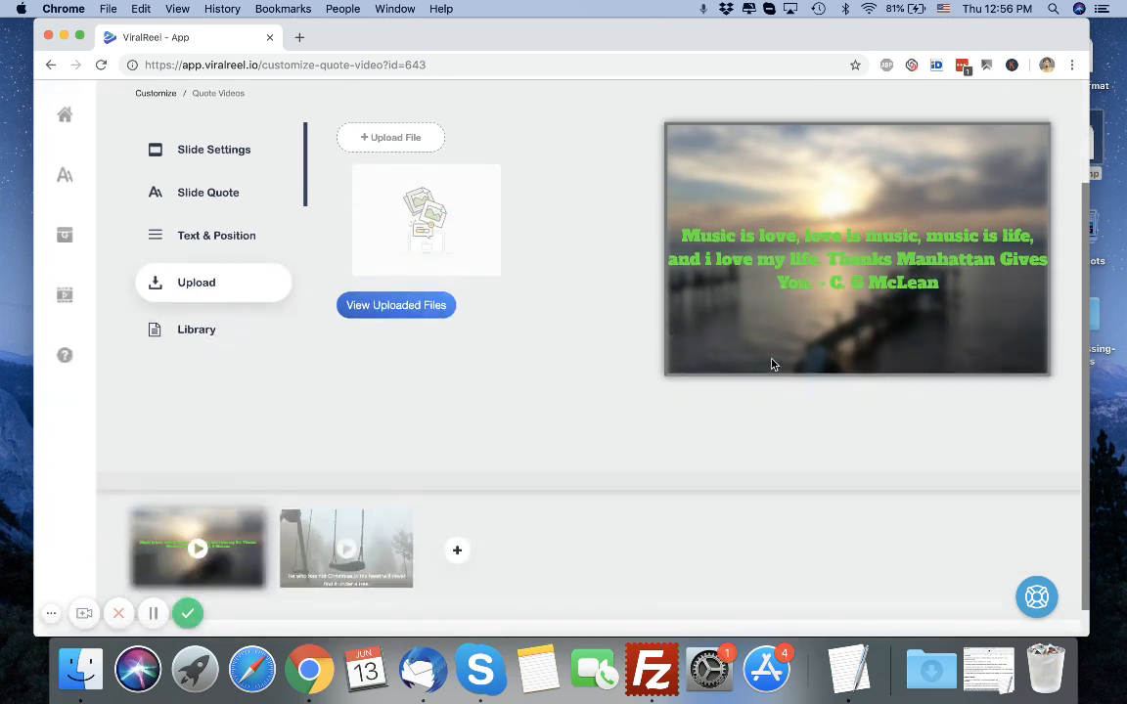
pyautogui.scroll(3, 644, 349)
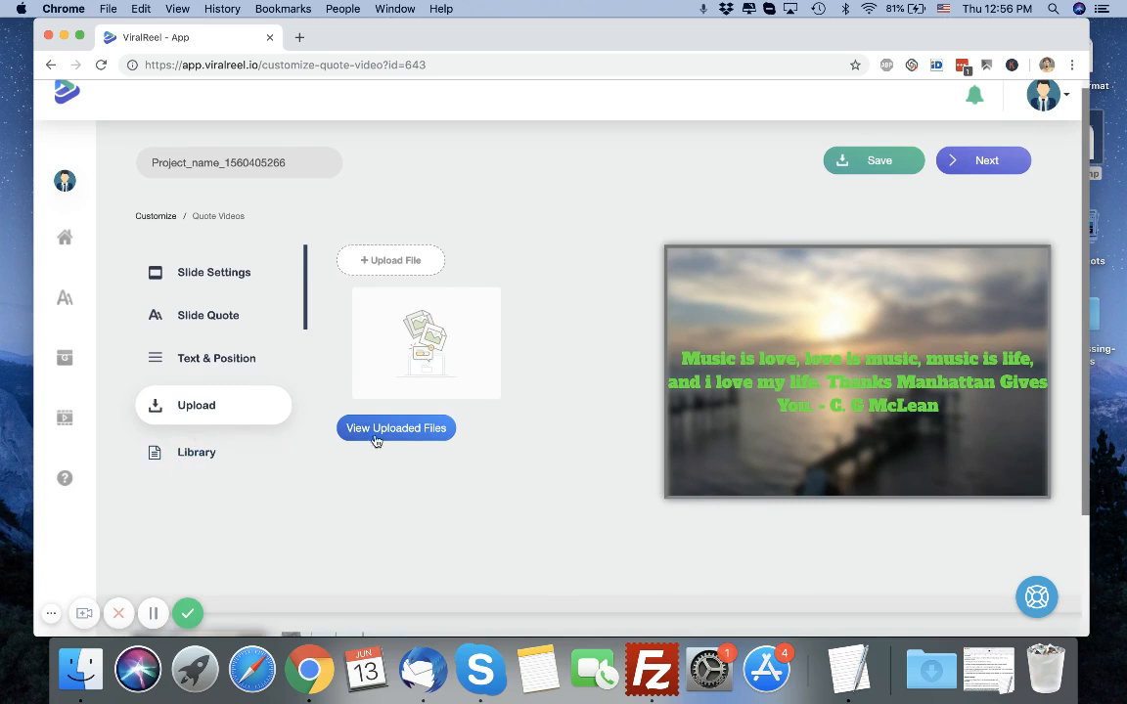
# Search the library images for nature.
pyautogui.click(206, 456)
pyautogui.click(442, 264)
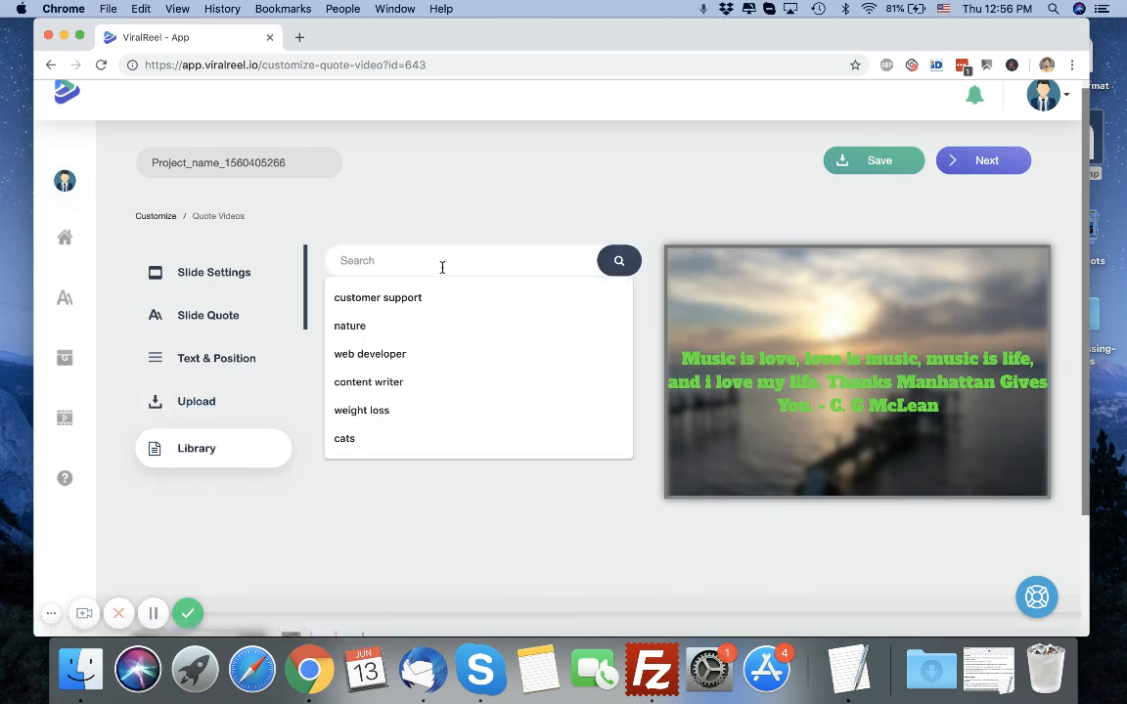
pyautogui.click(450, 264)
pyautogui.click(450, 252)
pyautogui.write('nature')
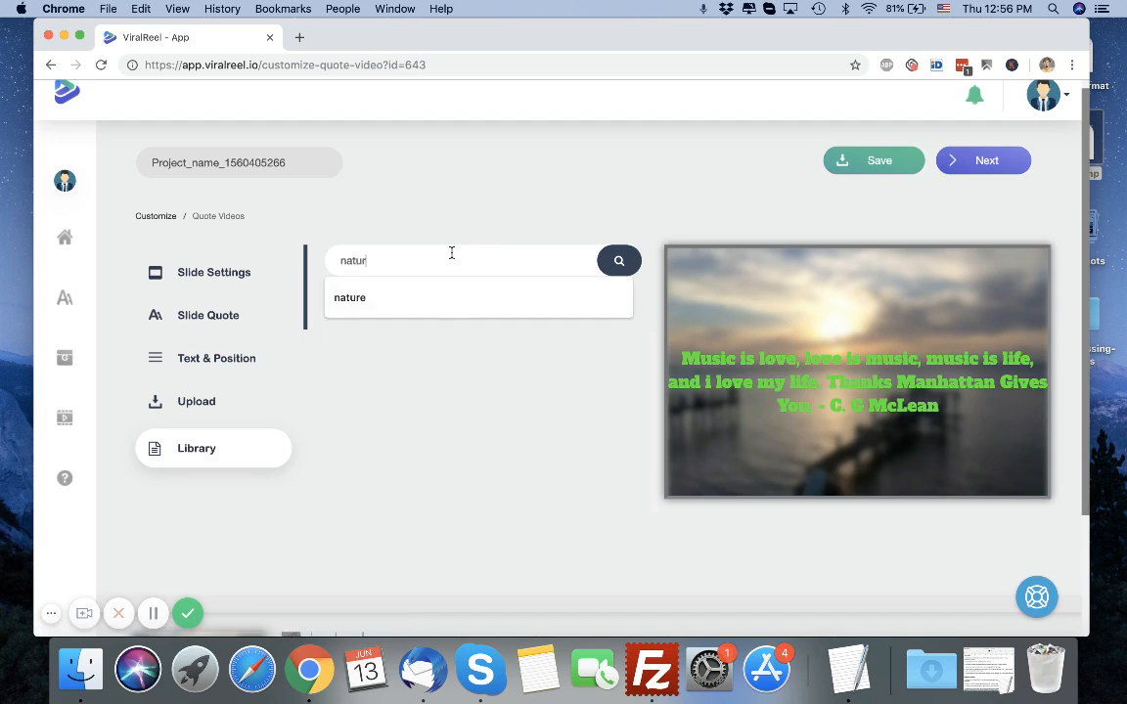
pyautogui.click(605, 266)
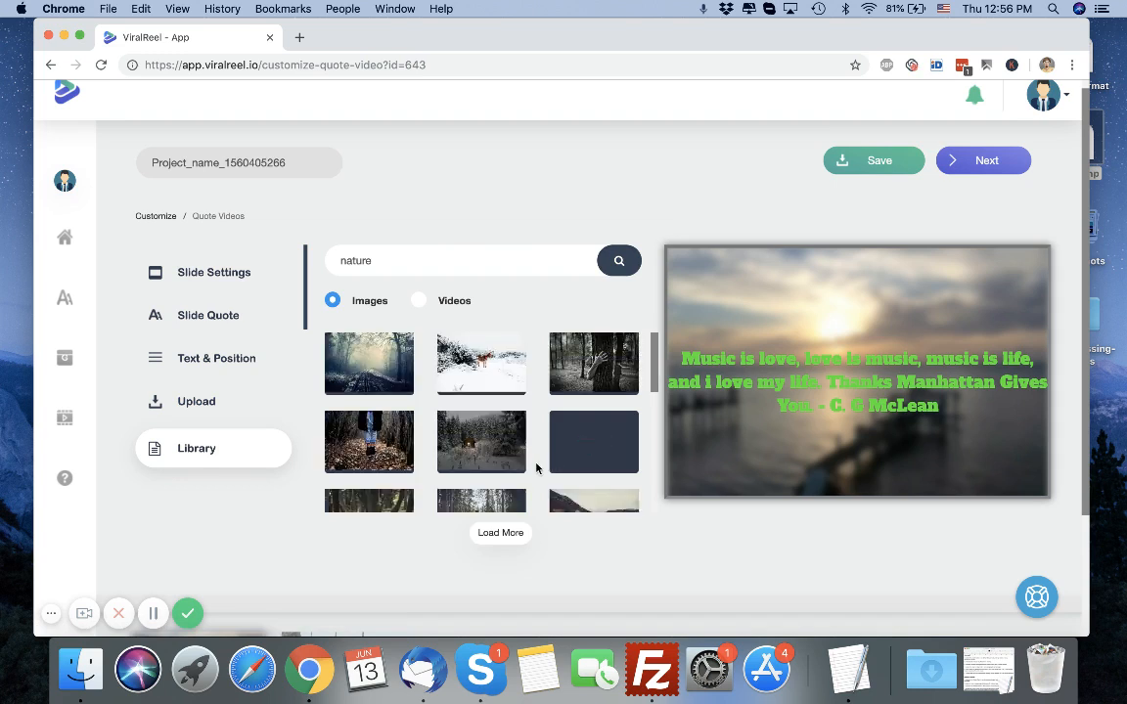
# Browse the nature image results.
pyautogui.scroll(-5, 606, 461)
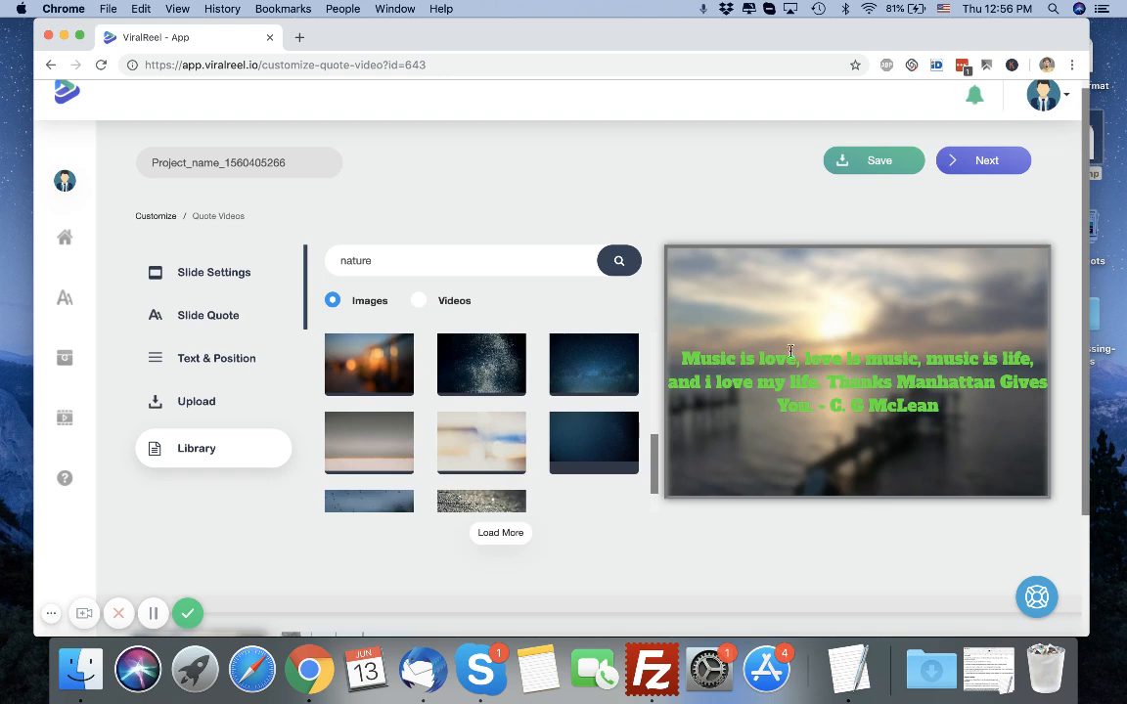
pyautogui.scroll(-2, 455, 406)
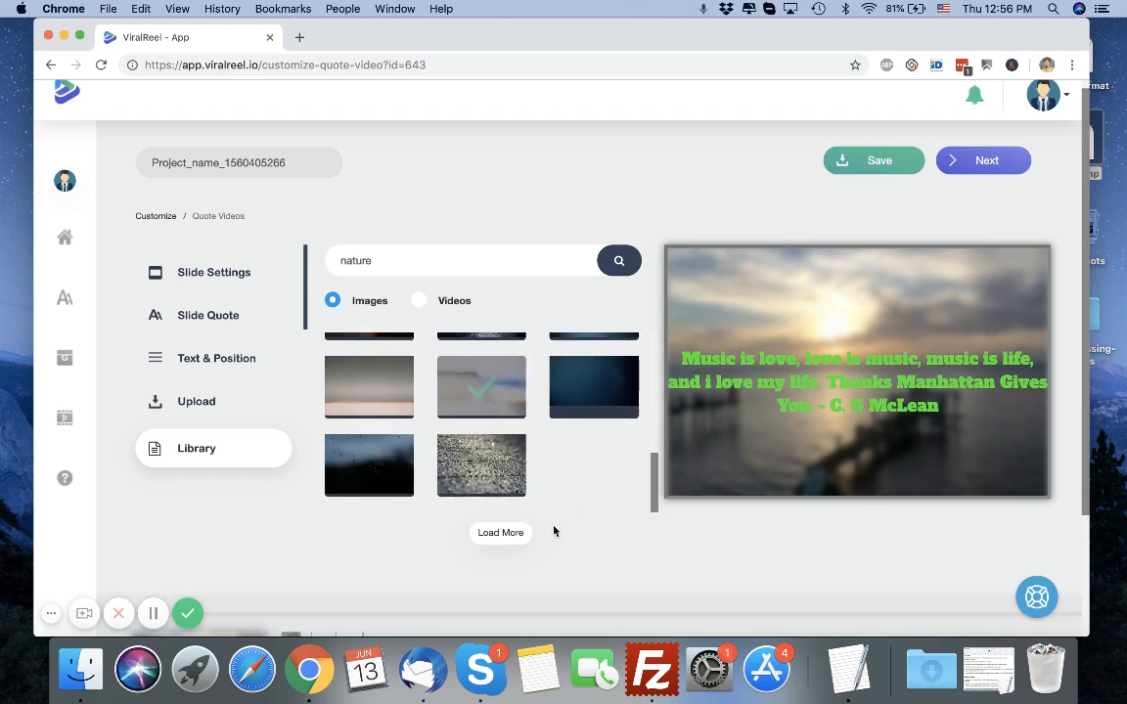
pyautogui.scroll(-3, 863, 309)
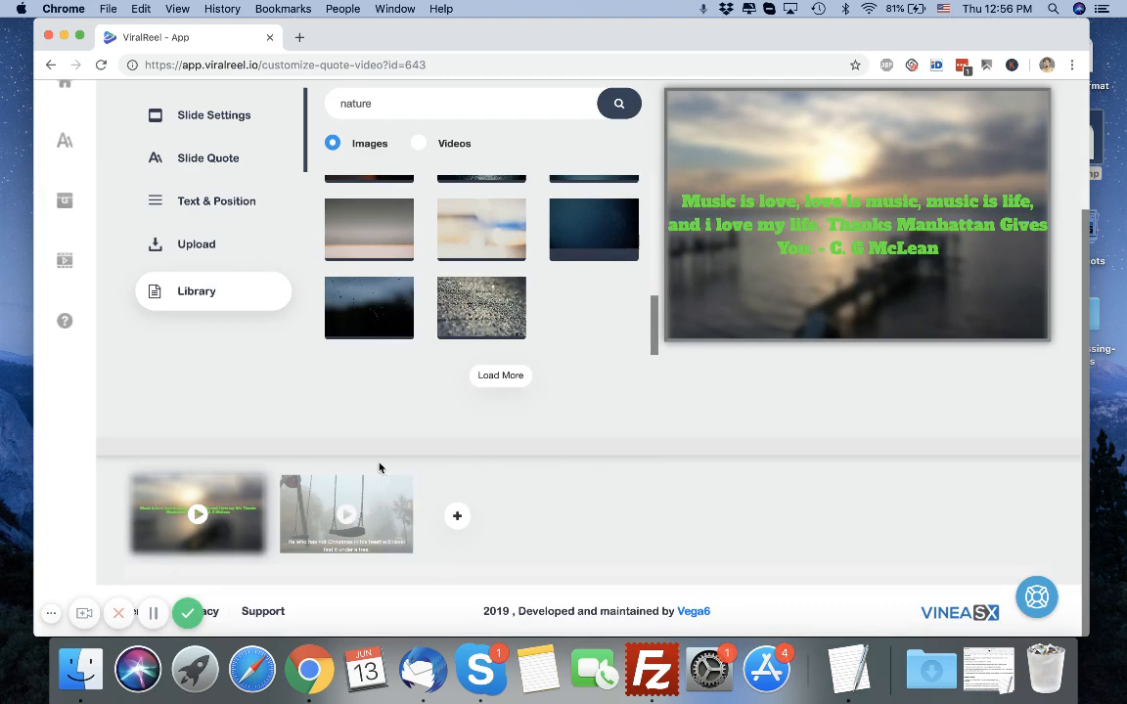
pyautogui.scroll(2, 379, 467)
pyautogui.scroll(-2, 504, 496)
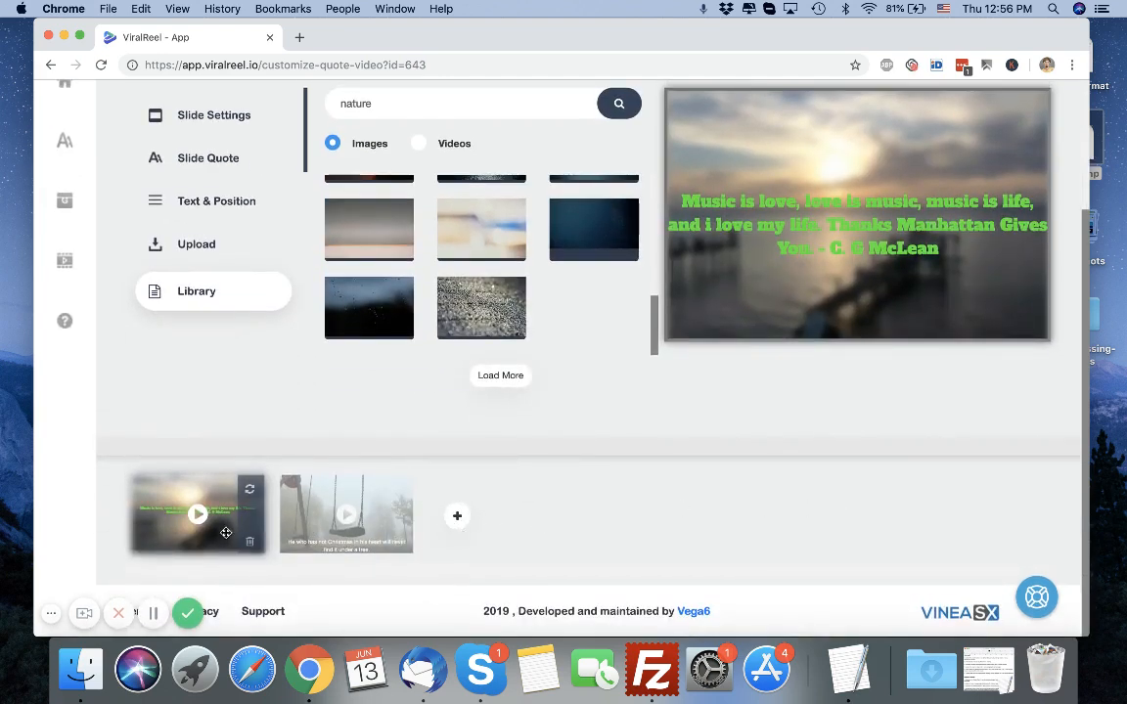
# Select the second slide and move its quote text to the centre position.
pyautogui.click(324, 502)
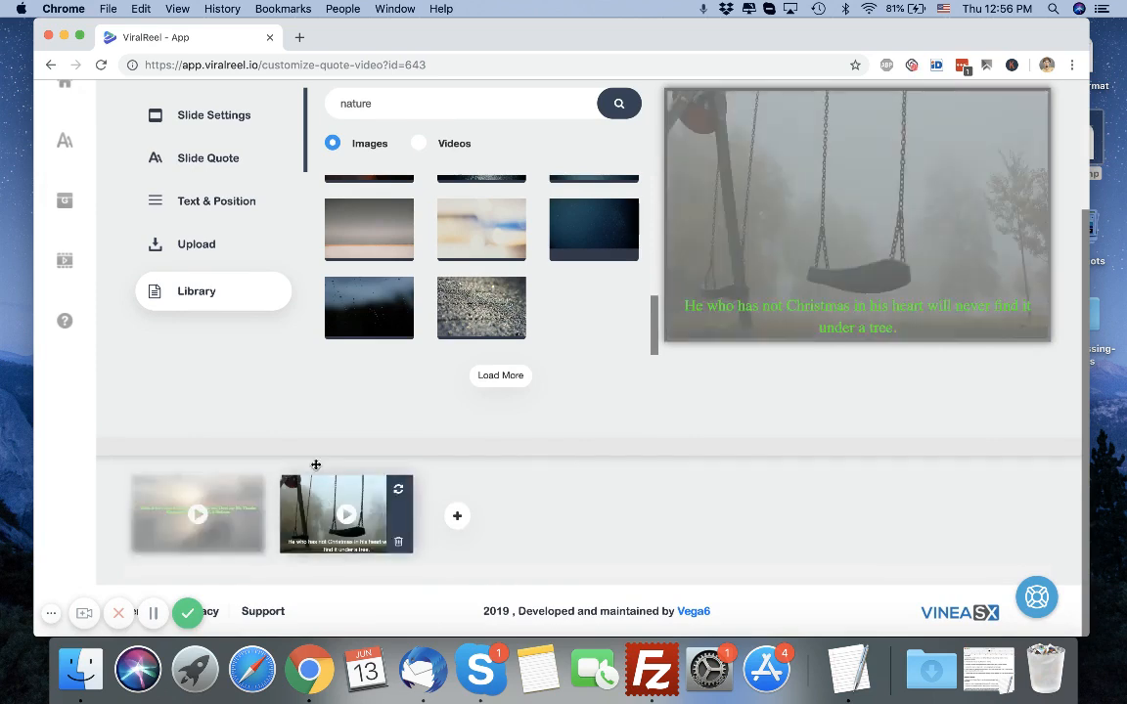
pyautogui.scroll(2, 315, 340)
pyautogui.click(282, 252)
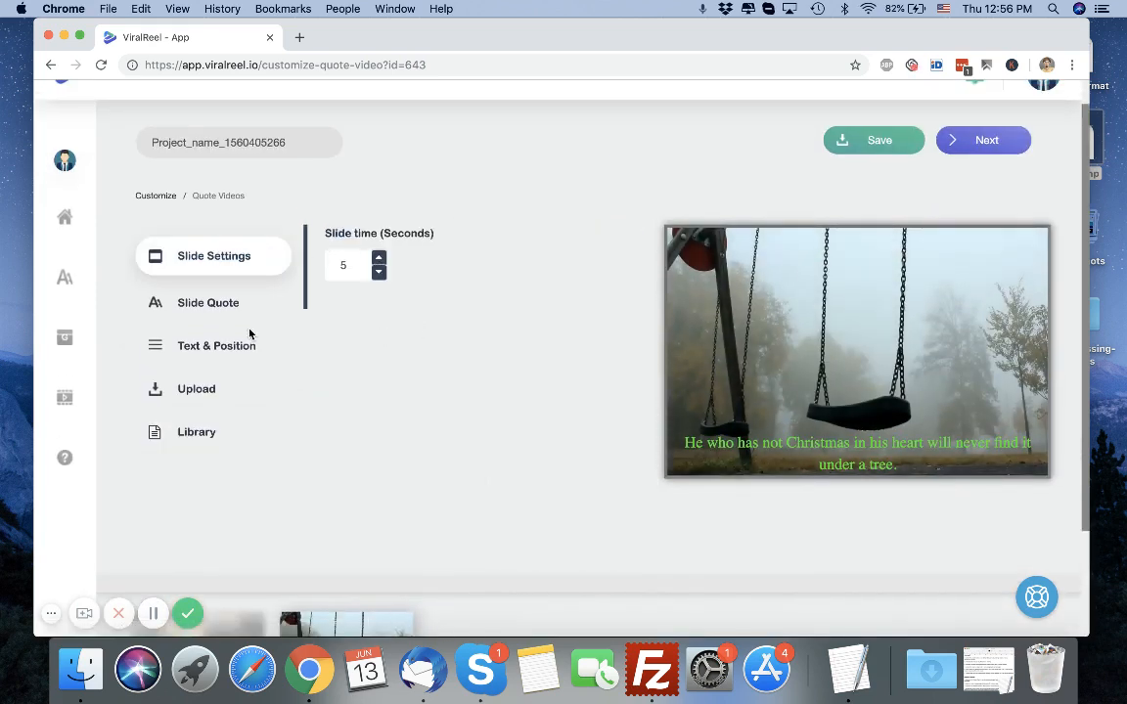
pyautogui.click(224, 298)
pyautogui.click(181, 351)
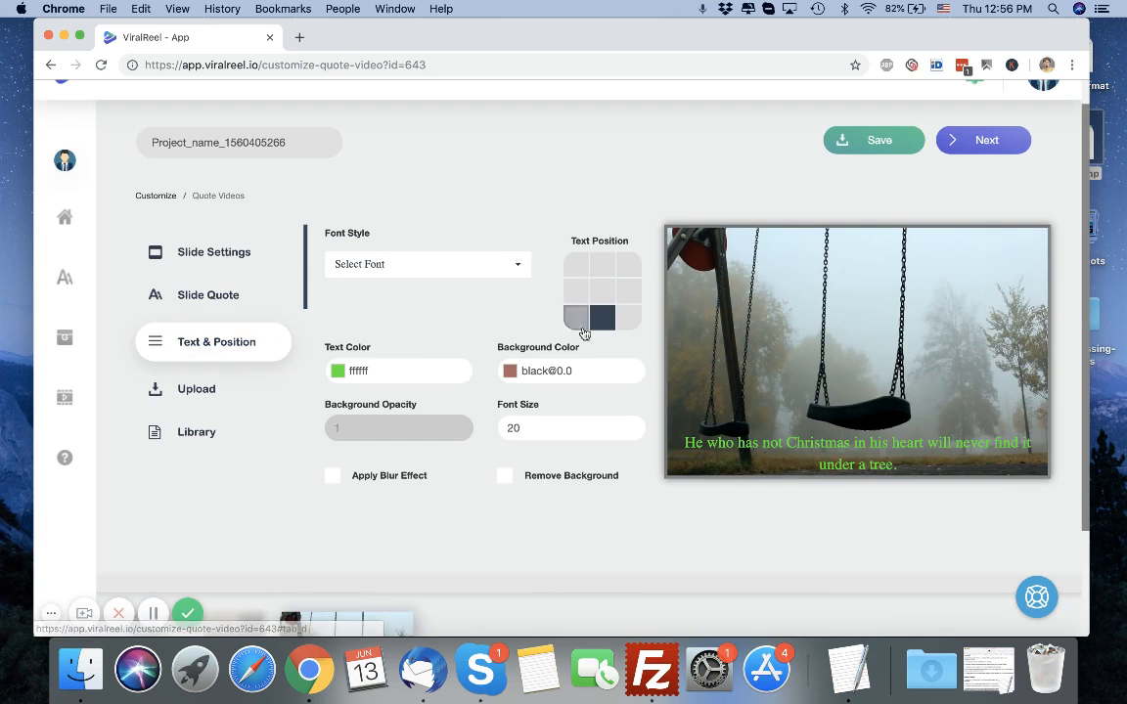
pyautogui.click(602, 290)
# Review the second slide's quote options and library images.
pyautogui.click(191, 295)
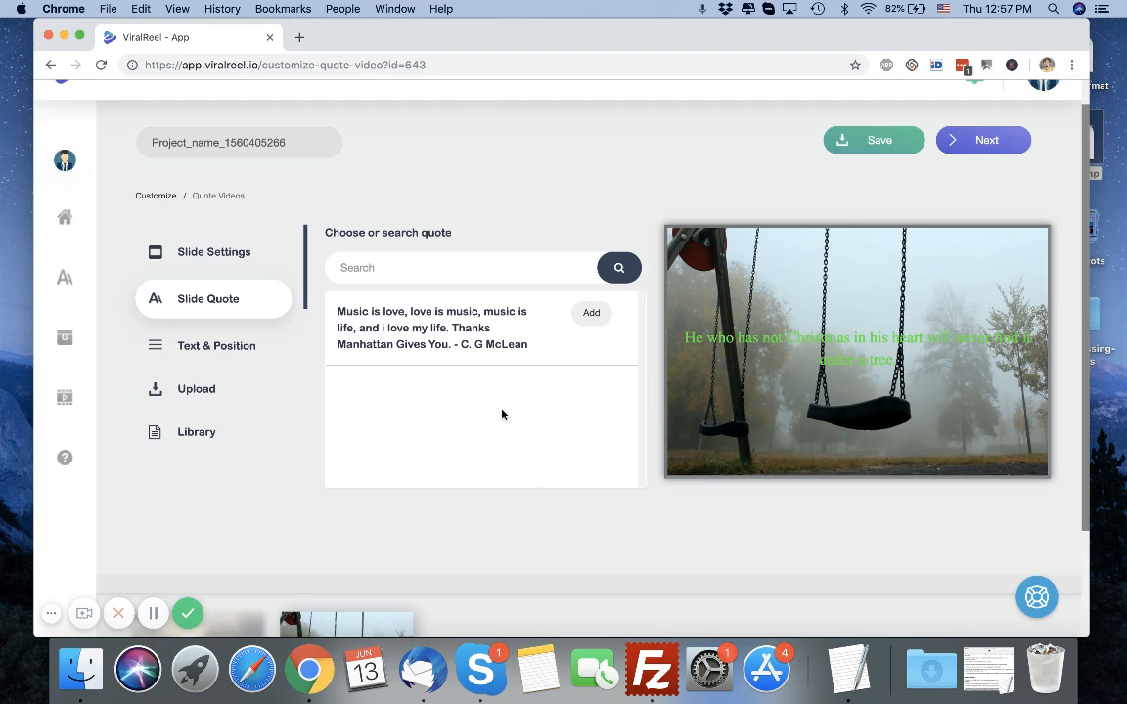
pyautogui.scroll(-2, 502, 413)
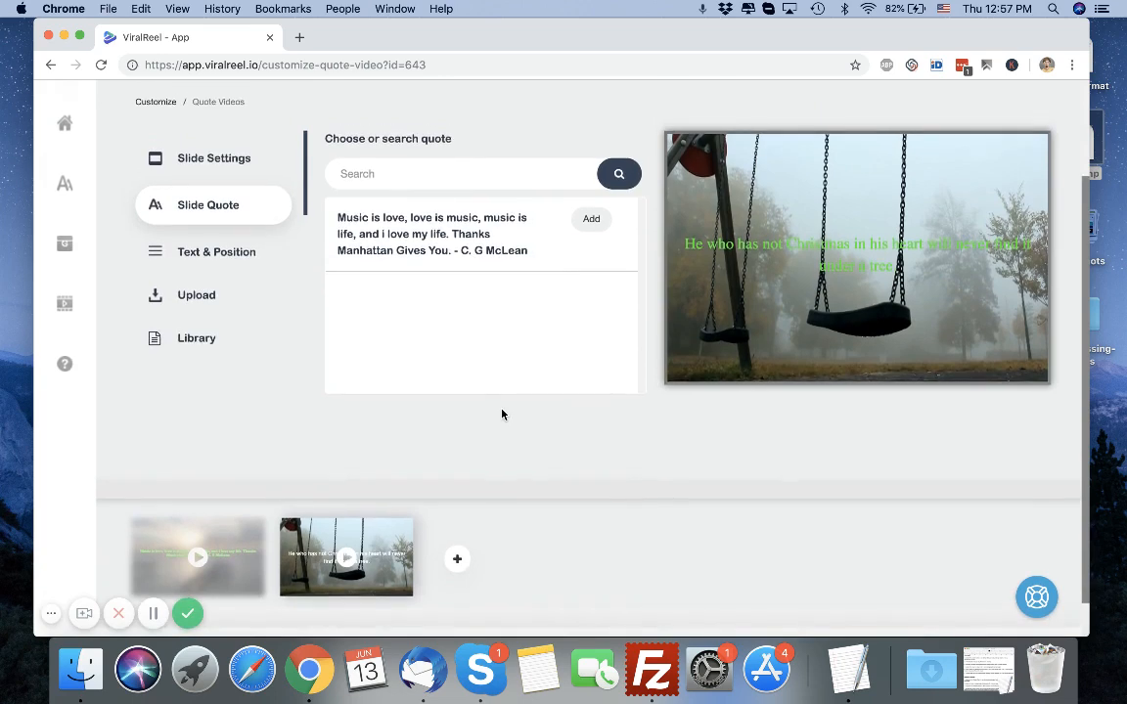
pyautogui.scroll(2, 501, 411)
pyautogui.click(249, 402)
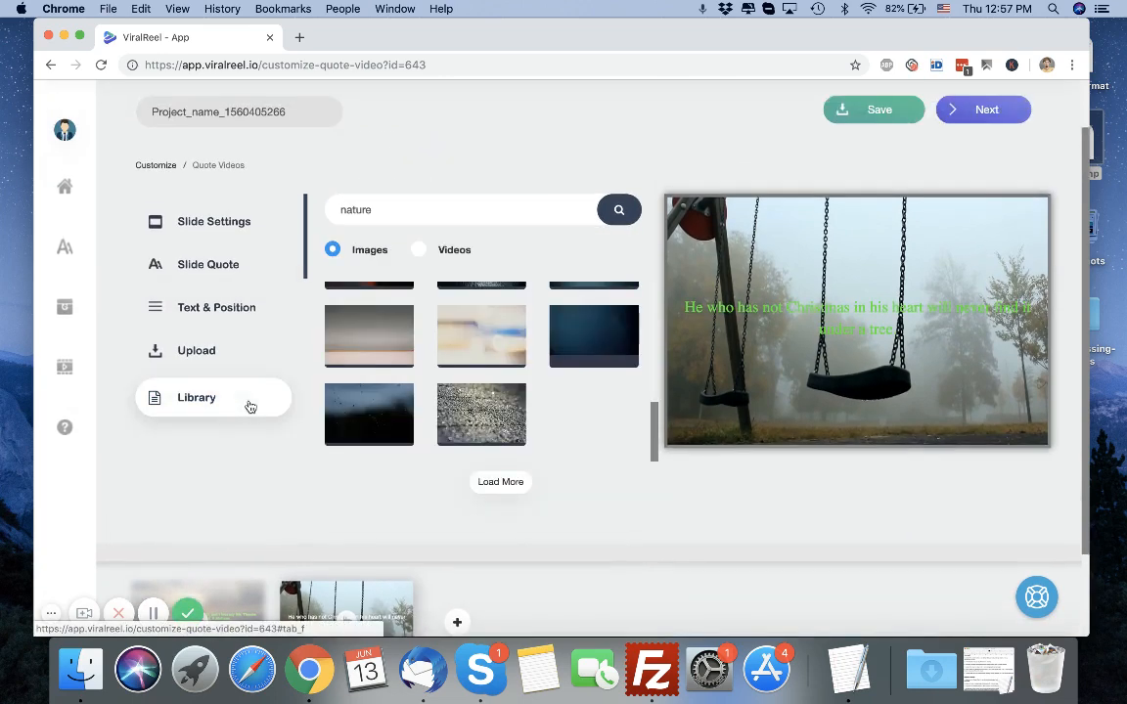
pyautogui.scroll(-2, 598, 509)
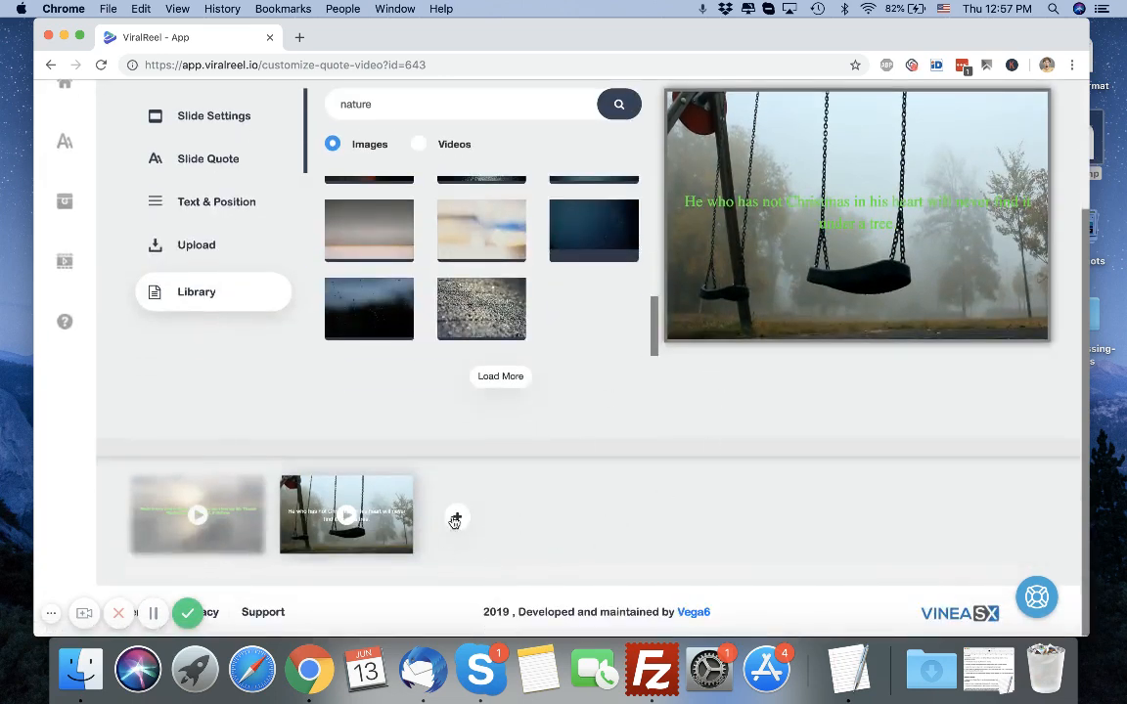
pyautogui.scroll(3, 484, 438)
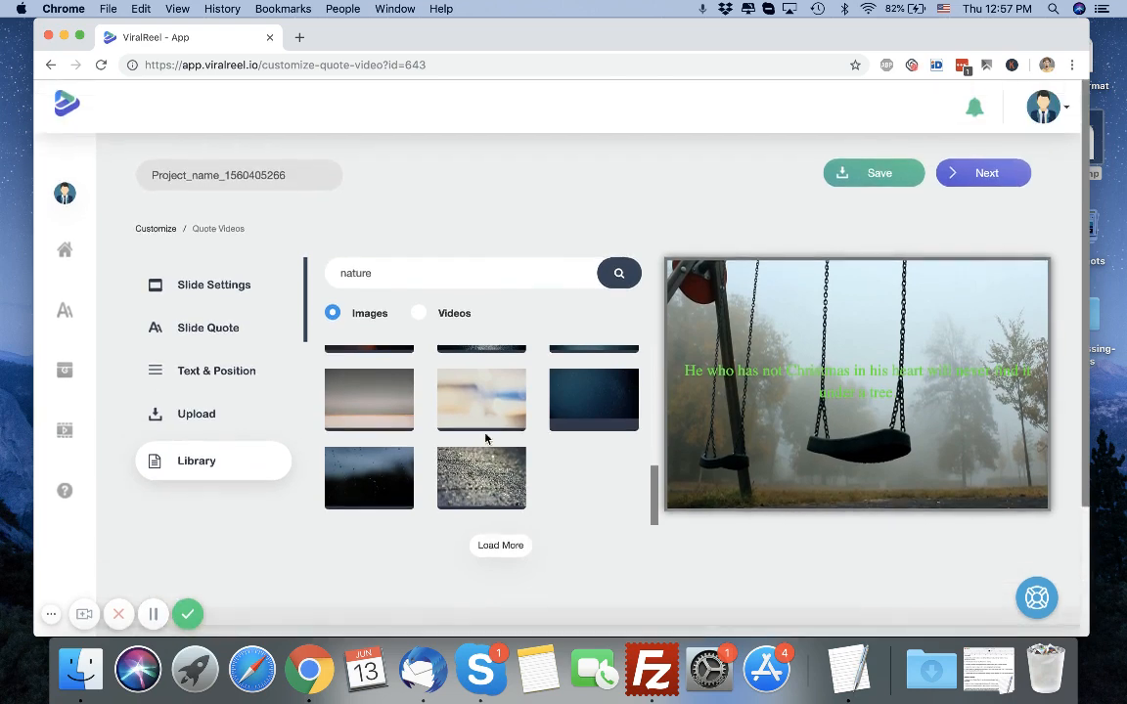
# Proceed to the logo stage and set the watermark position to the bottom-right corner.
pyautogui.click(986, 180)
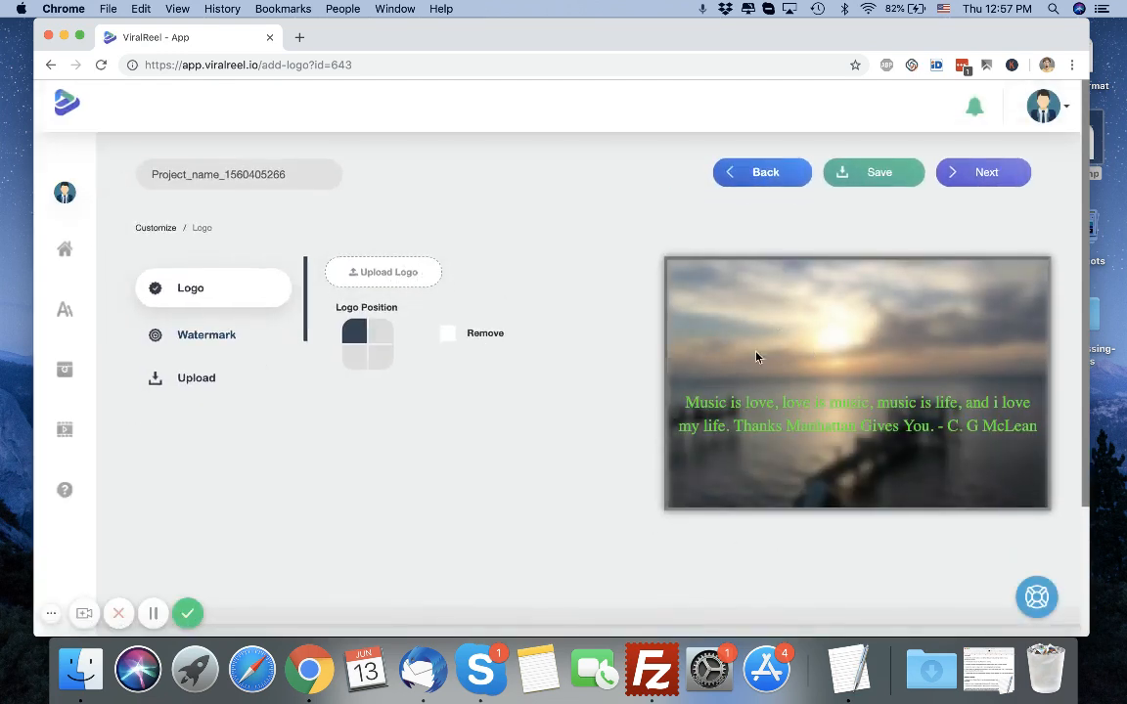
pyautogui.click(178, 333)
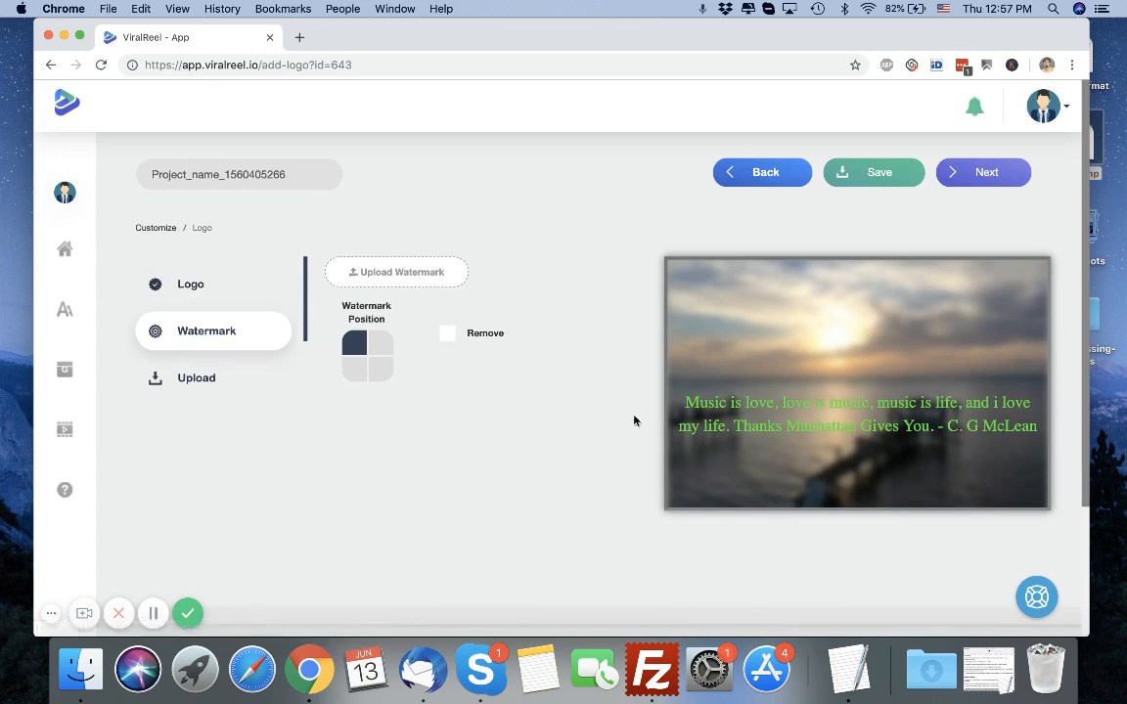
pyautogui.click(380, 367)
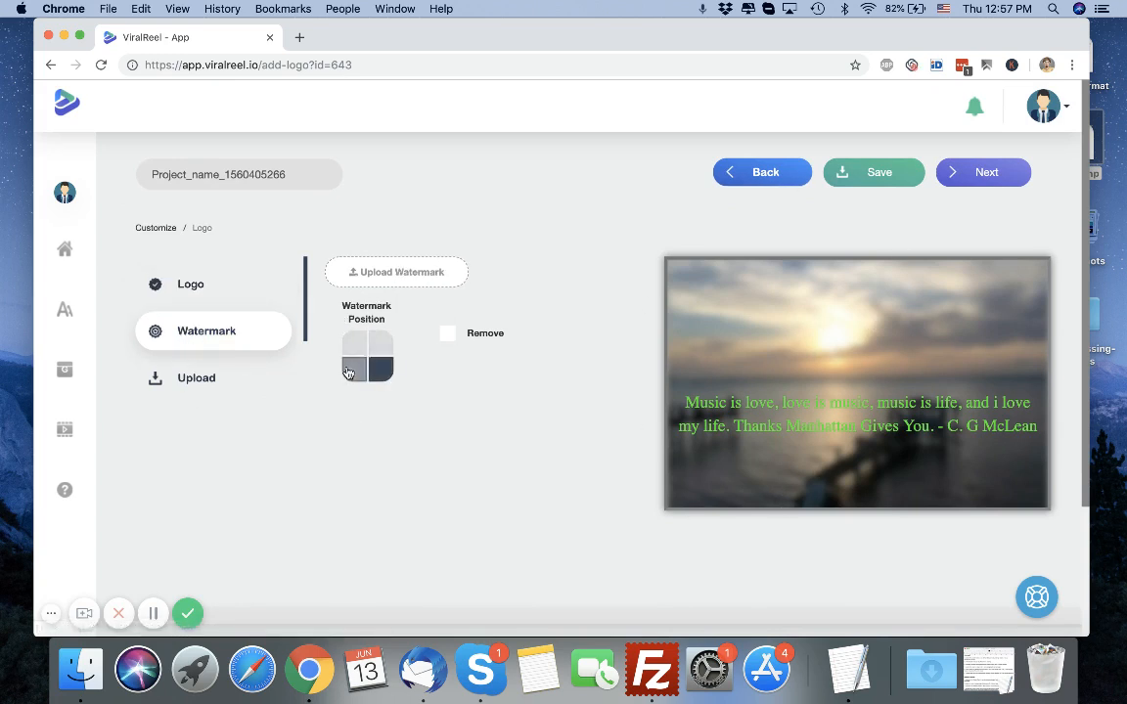
# Browse the audio library tracks and the audio upload options.
pyautogui.click(205, 382)
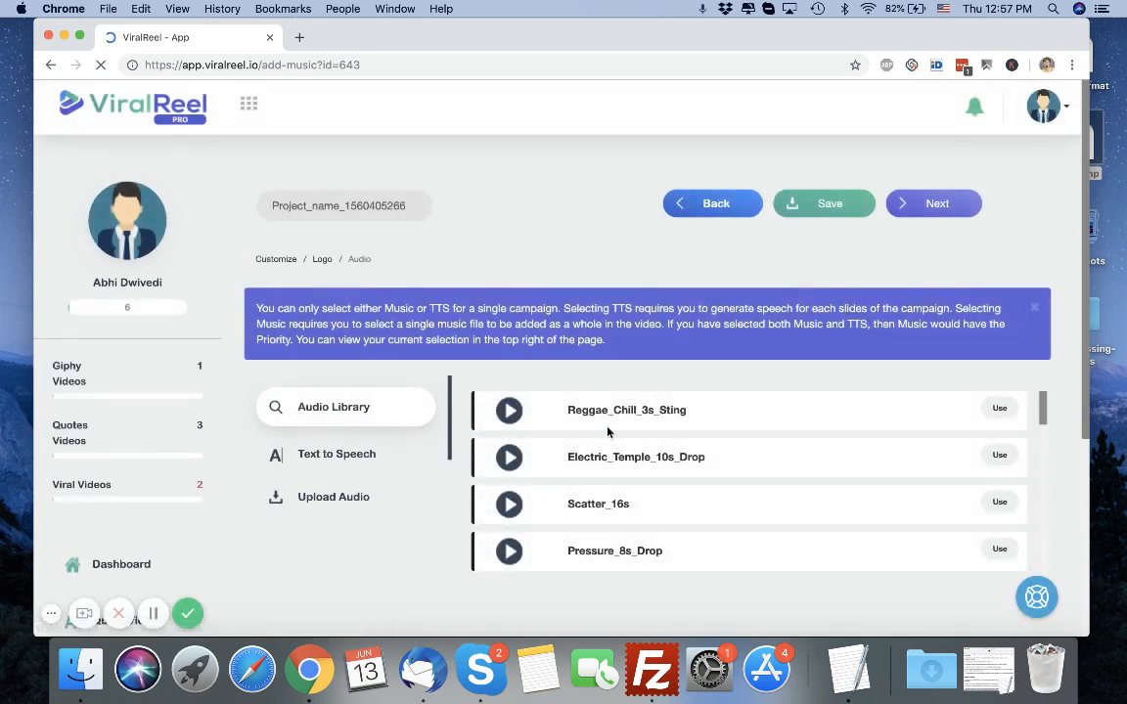
pyautogui.scroll(-2, 376, 509)
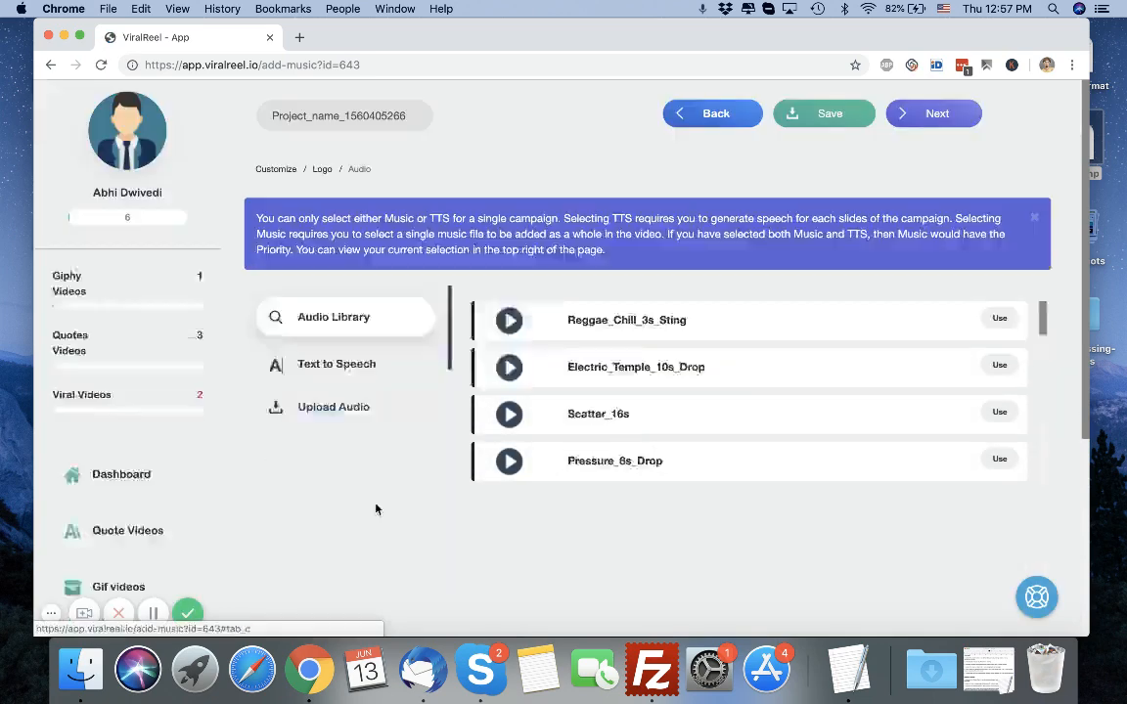
pyautogui.scroll(-15, 548, 377)
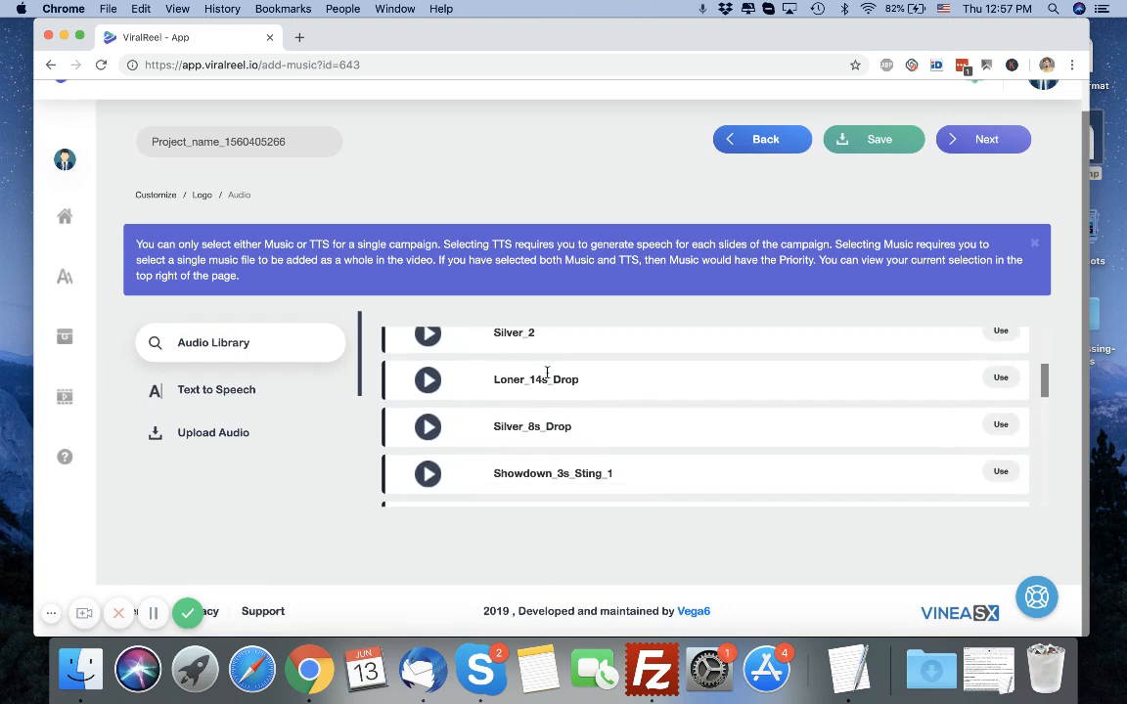
pyautogui.scroll(-3, 546, 372)
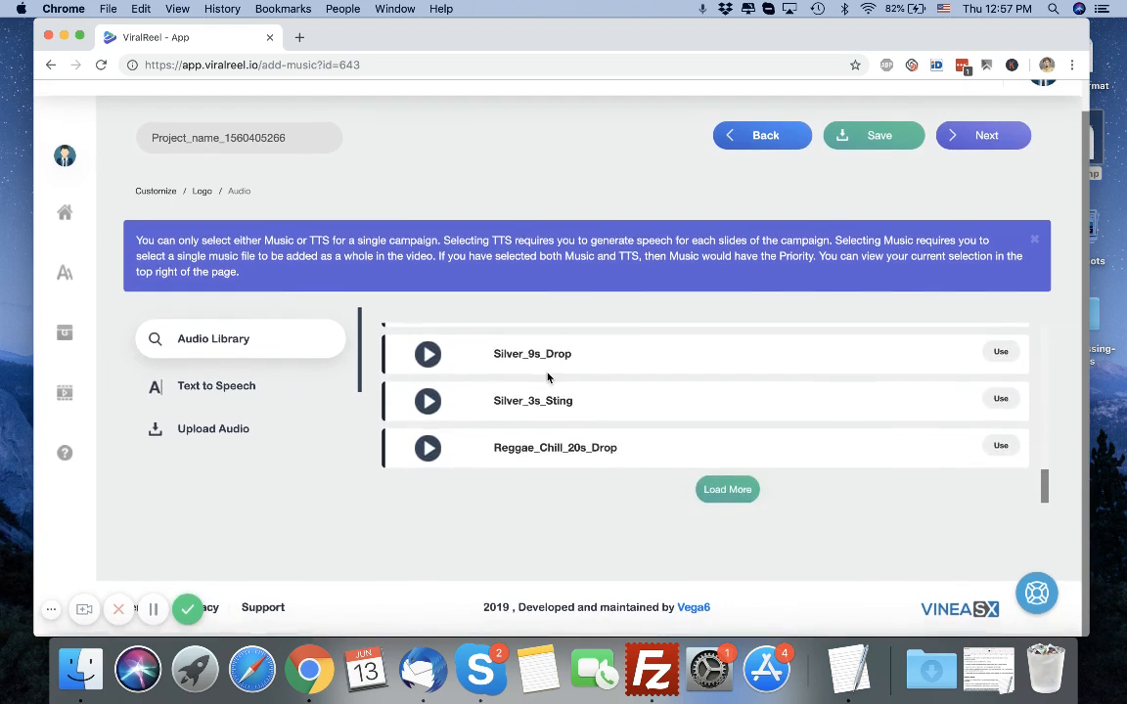
pyautogui.click(221, 432)
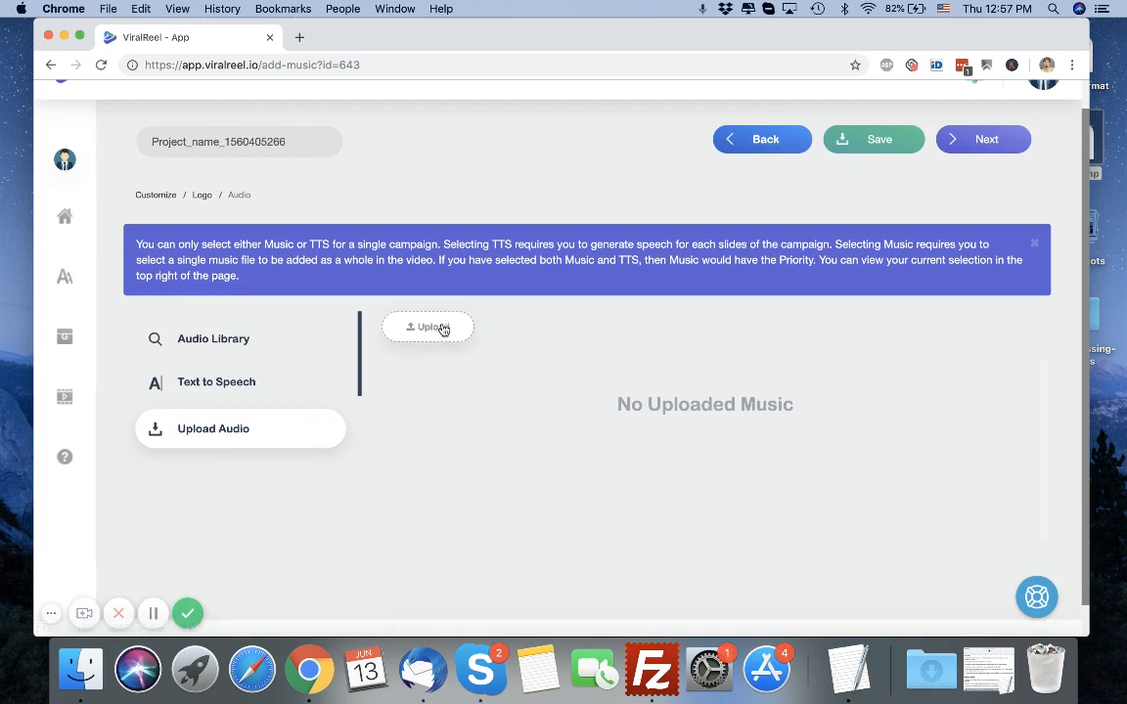
# Open the text-to-speech audio options and review the available languages.
pyautogui.click(292, 383)
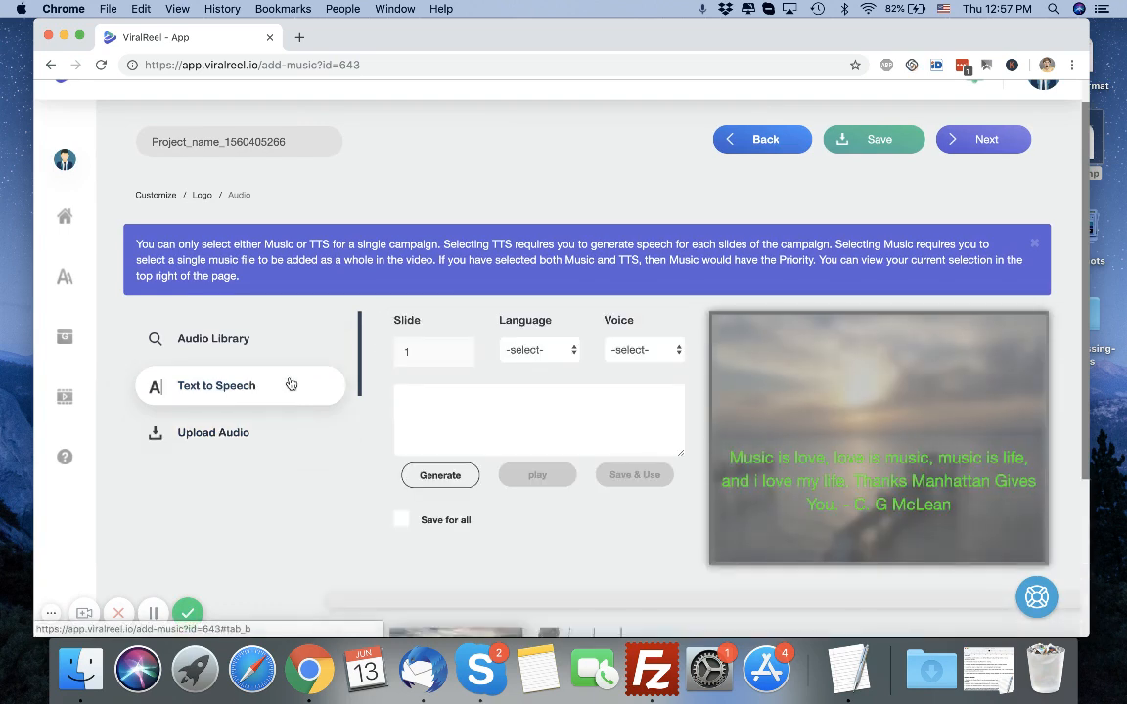
pyautogui.click(536, 354)
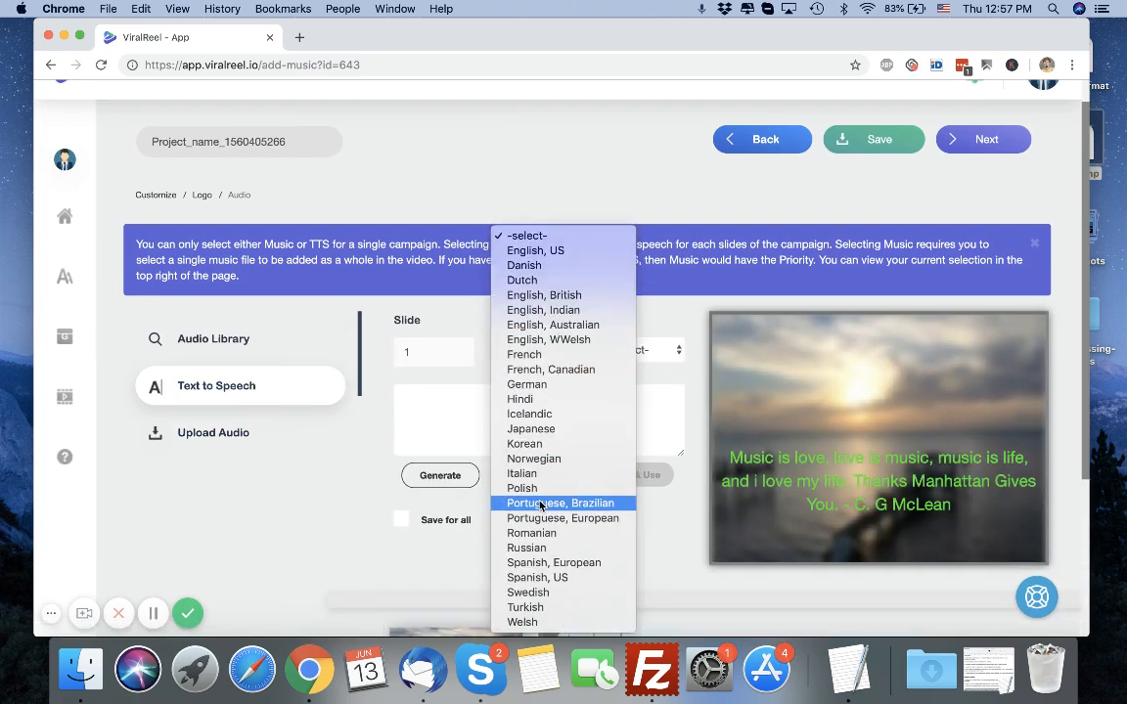
pyautogui.click(473, 545)
pyautogui.scroll(-4, 477, 499)
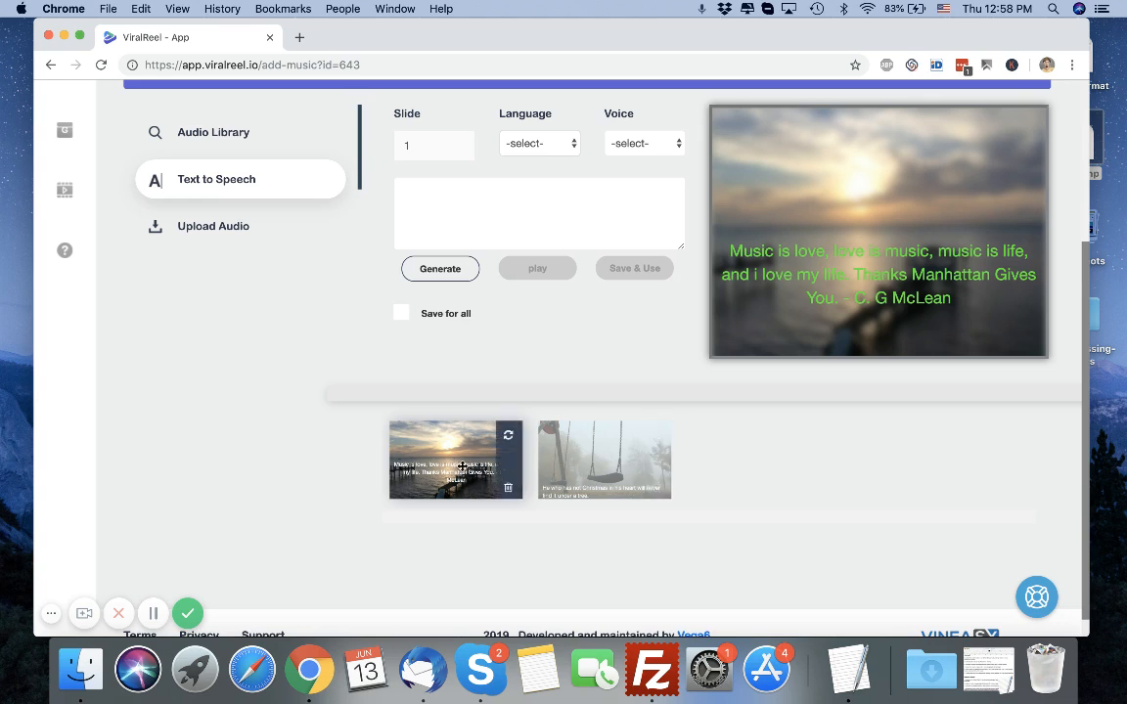
pyautogui.scroll(1, 518, 362)
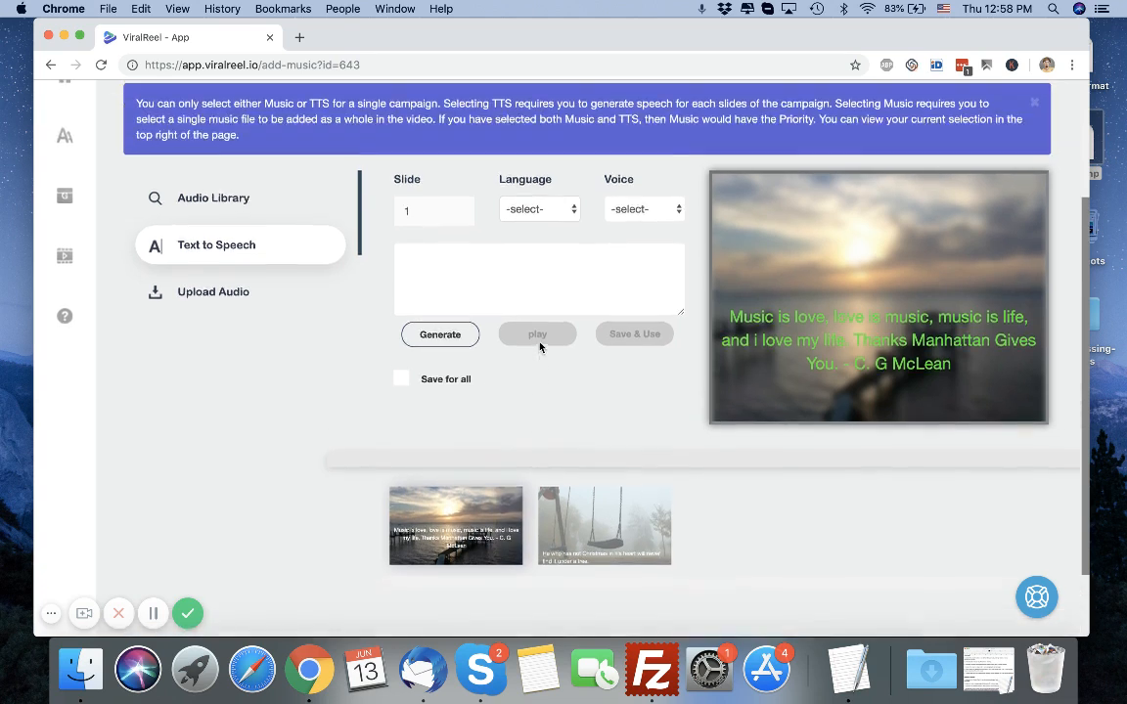
# Select the second slide and set its text-to-speech language to English, Indian.
pyautogui.moveTo(733, 315); pyautogui.dragTo(843, 370)
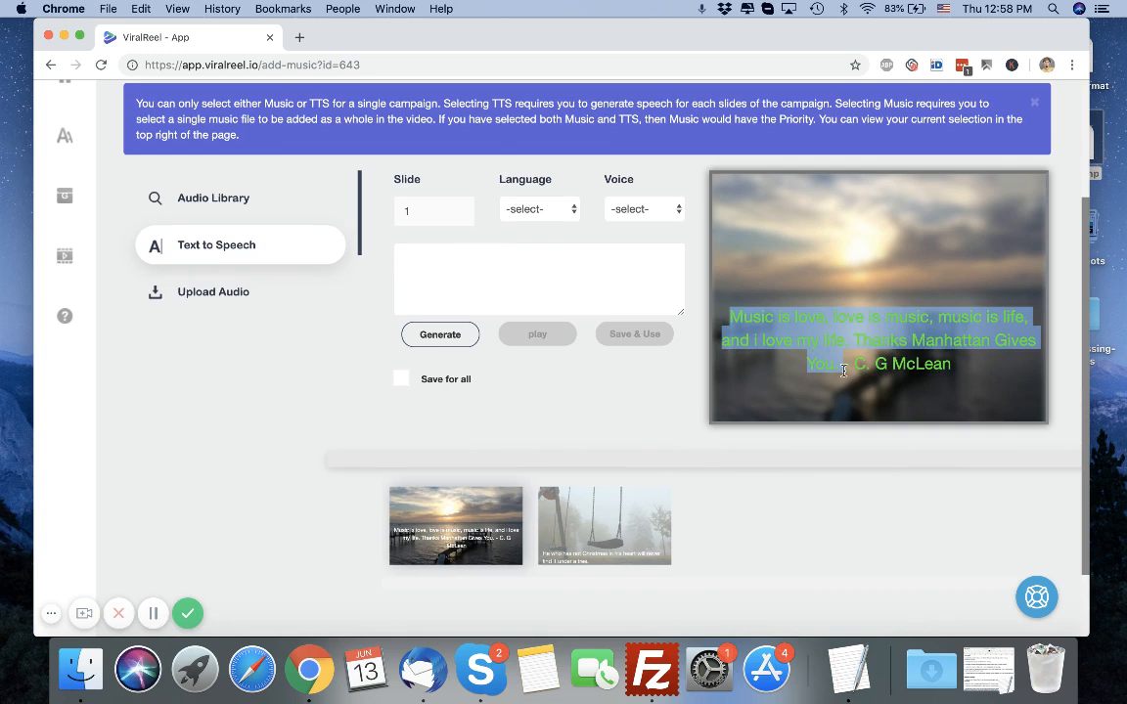
pyautogui.click(562, 280)
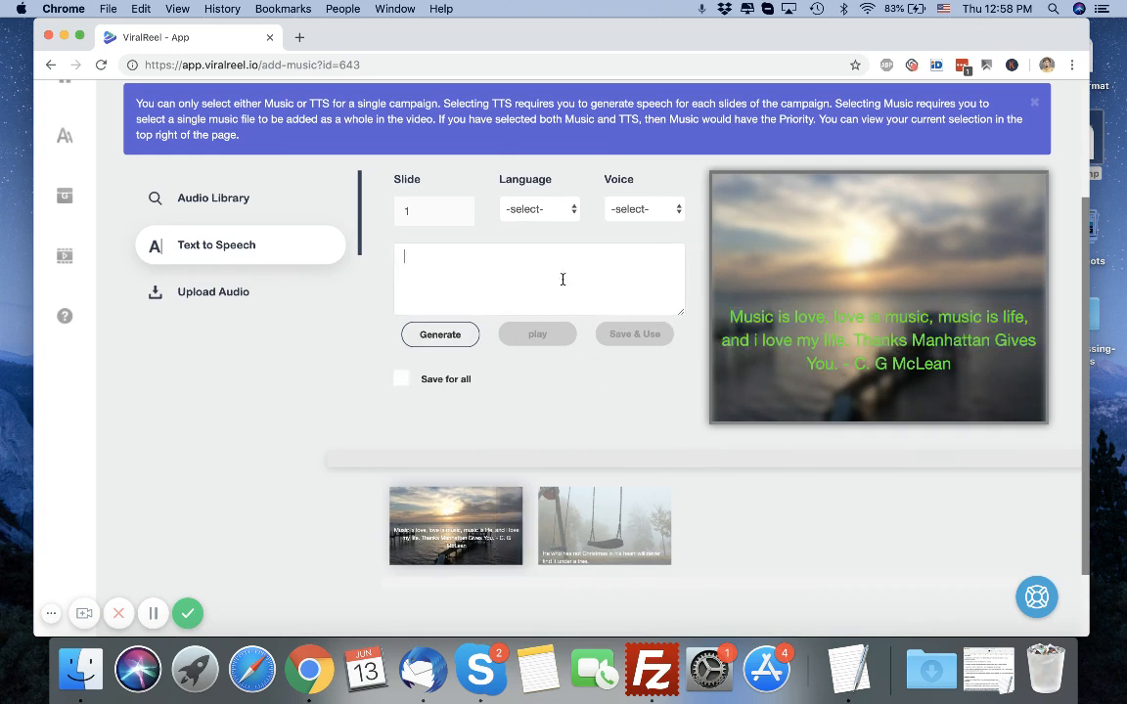
pyautogui.click(587, 499)
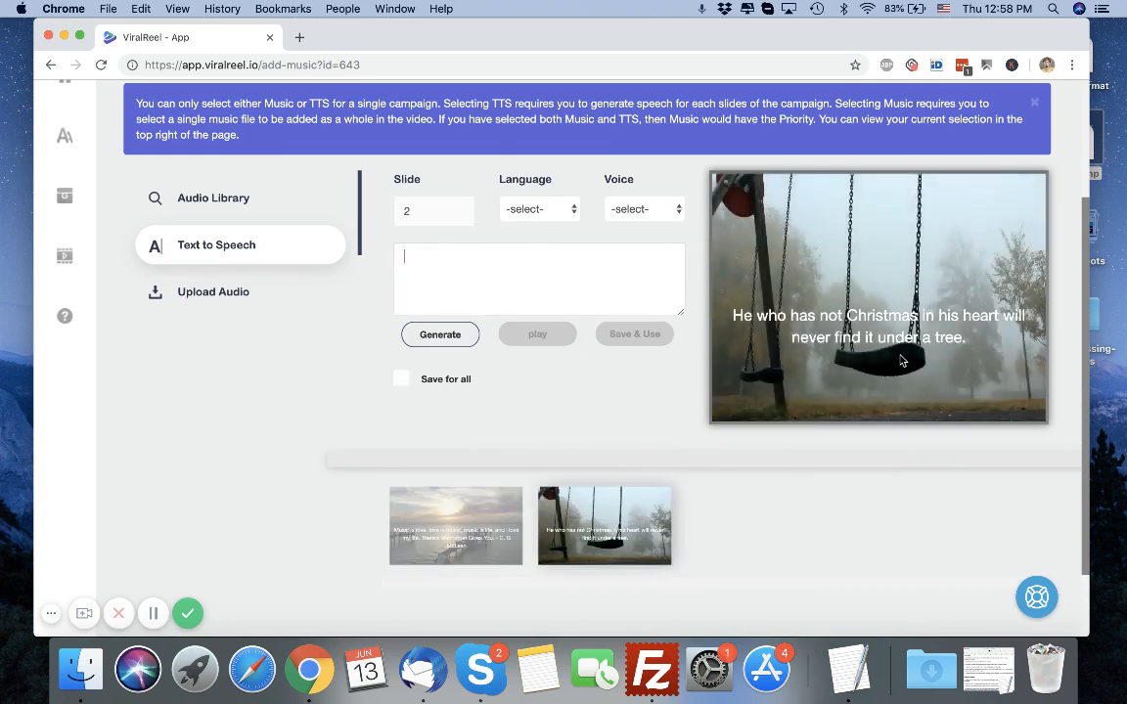
pyautogui.click(550, 211)
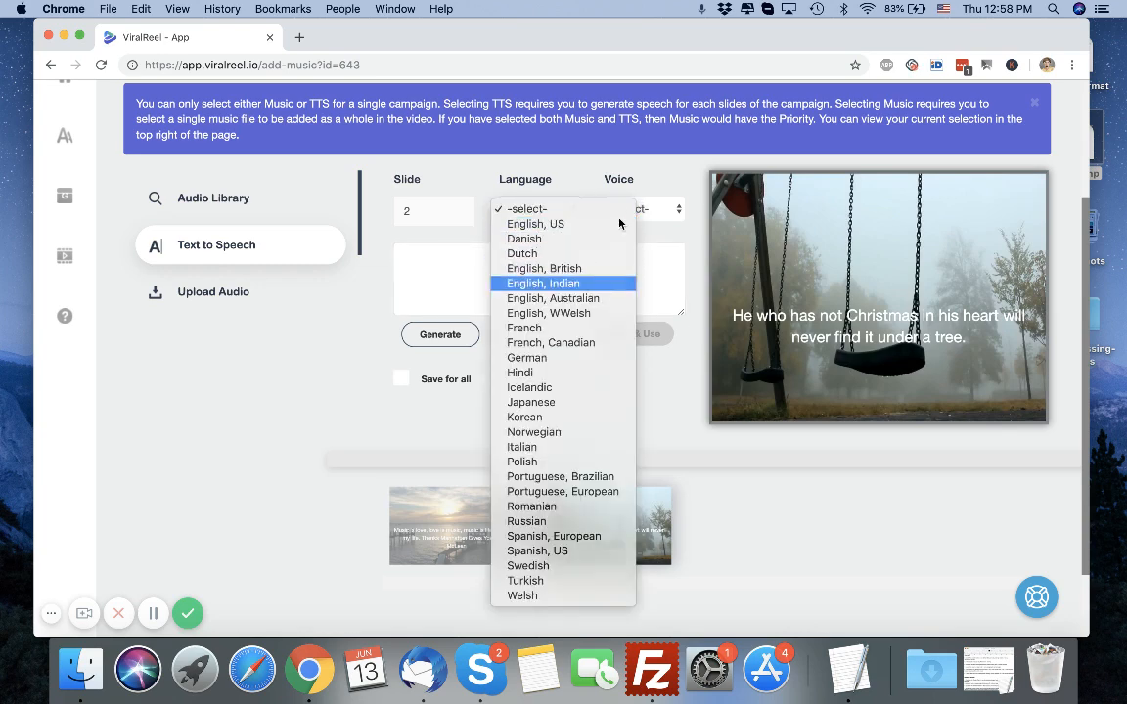
pyautogui.press('Return')
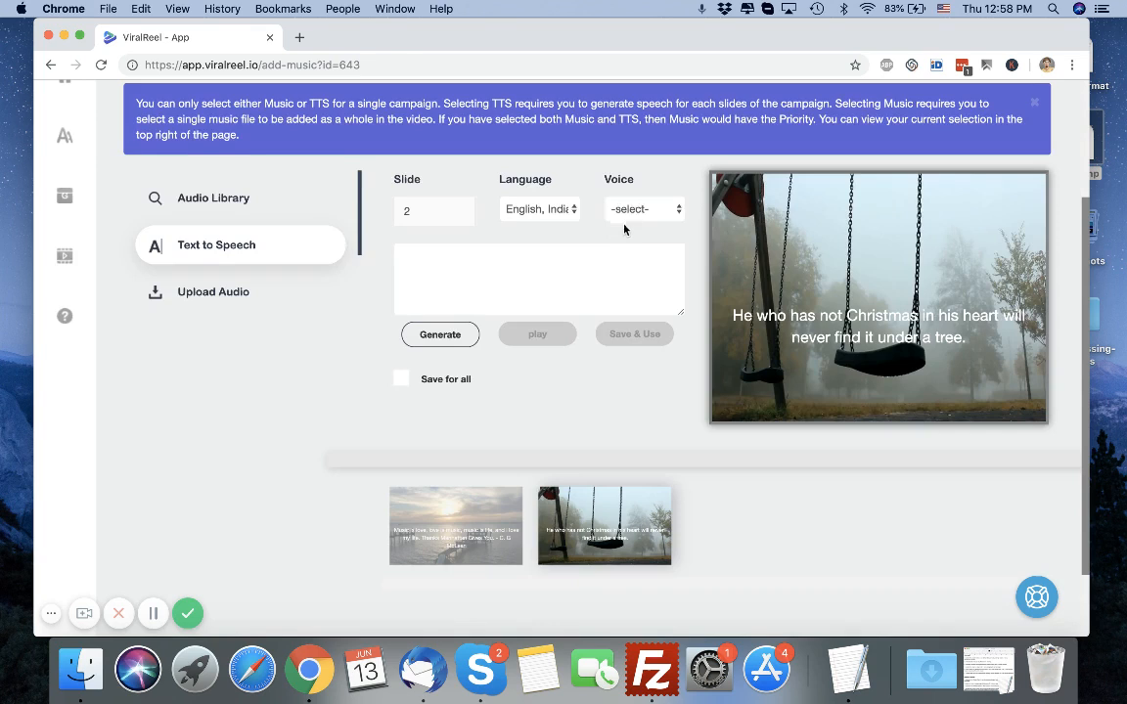
# Review the voice choices available for the English, Indian language.
pyautogui.click(640, 213)
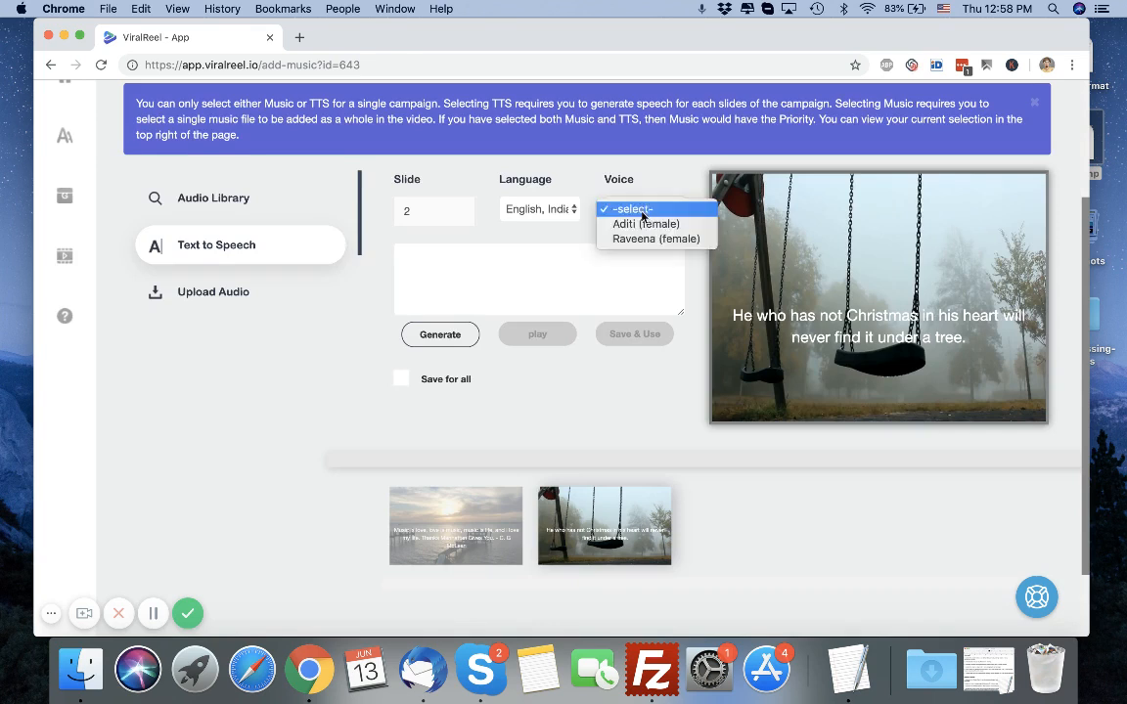
pyautogui.click(547, 211)
pyautogui.click(535, 217)
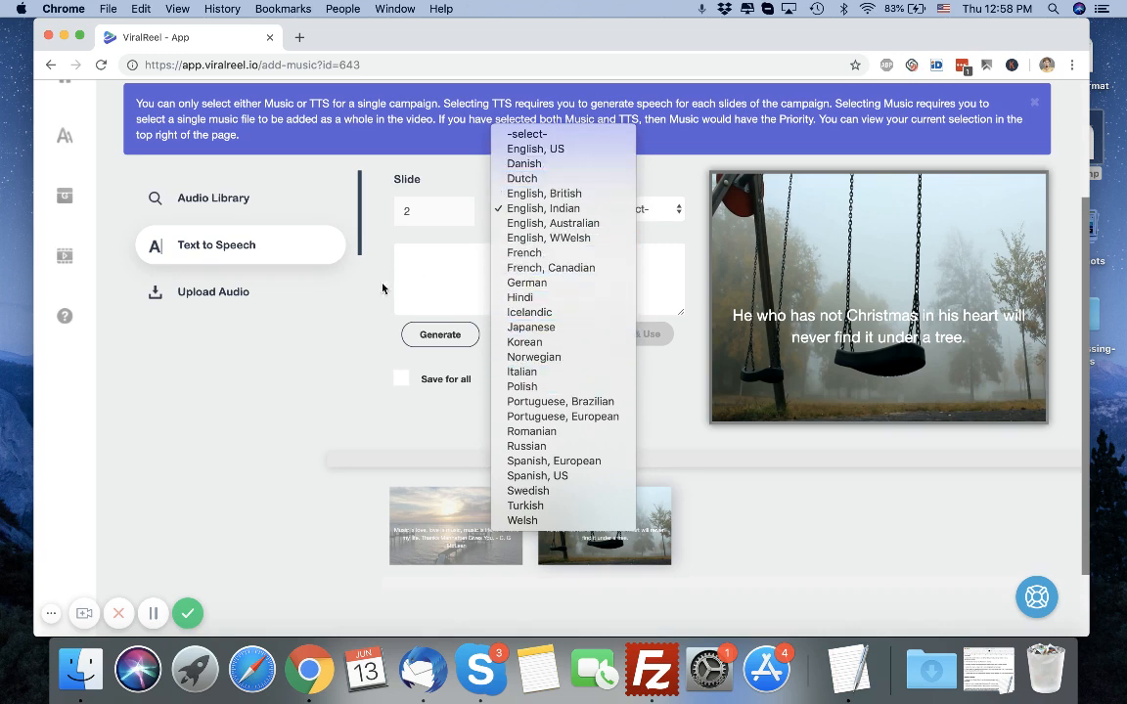
pyautogui.click(363, 309)
pyautogui.click(641, 210)
pyautogui.click(645, 388)
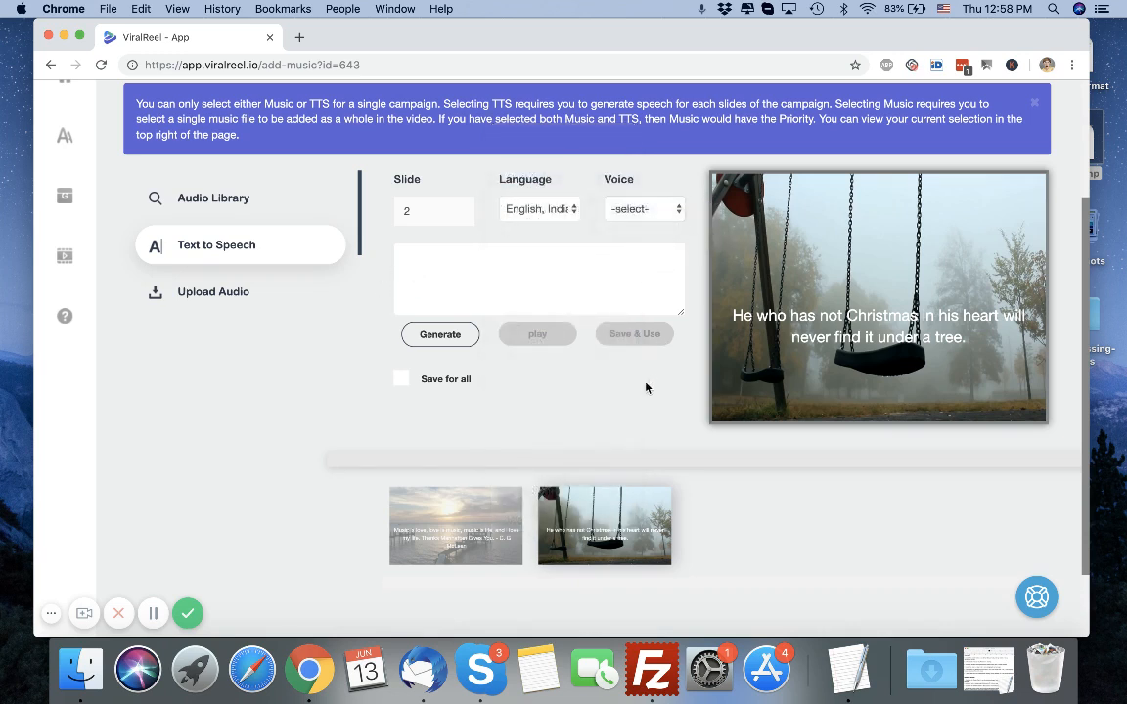
# Open the video output settings, review the quality and format options, and close the dialog without creating.
pyautogui.scroll(2, 630, 420)
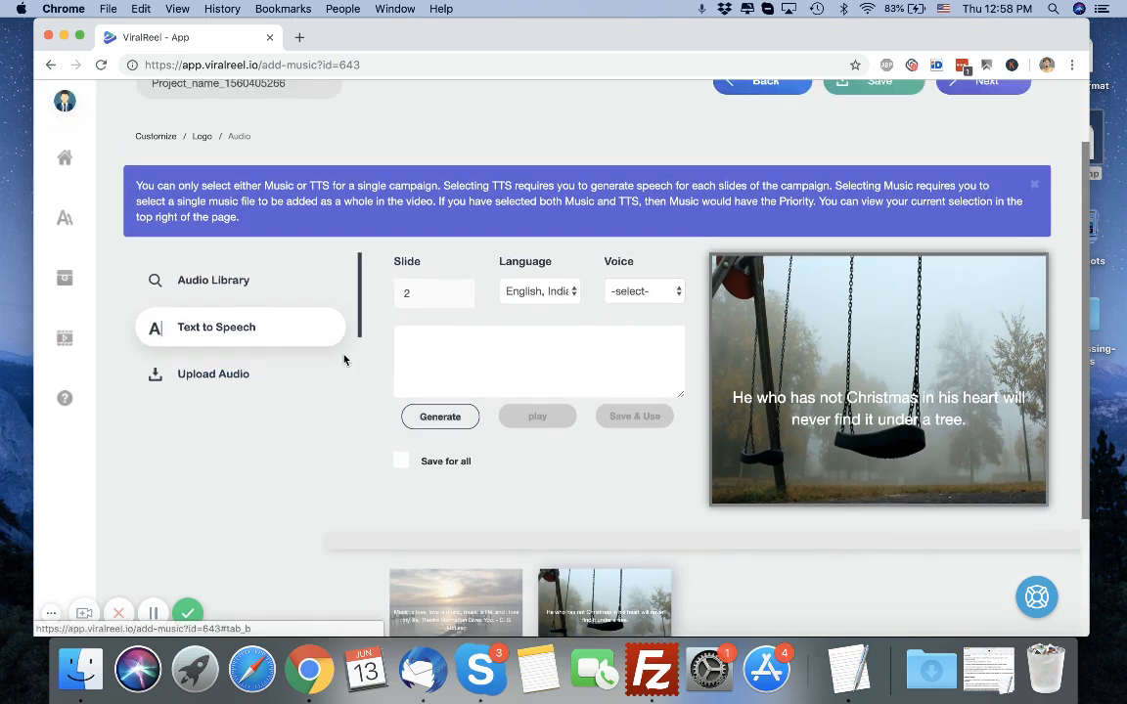
pyautogui.scroll(2, 310, 471)
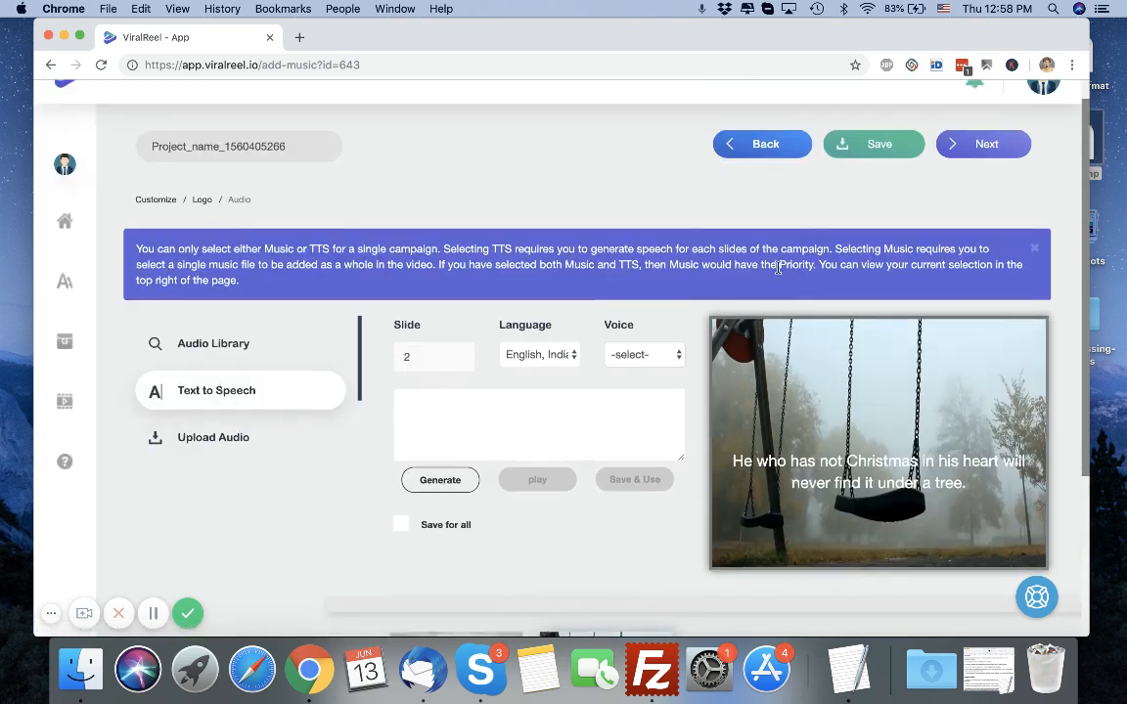
pyautogui.click(982, 149)
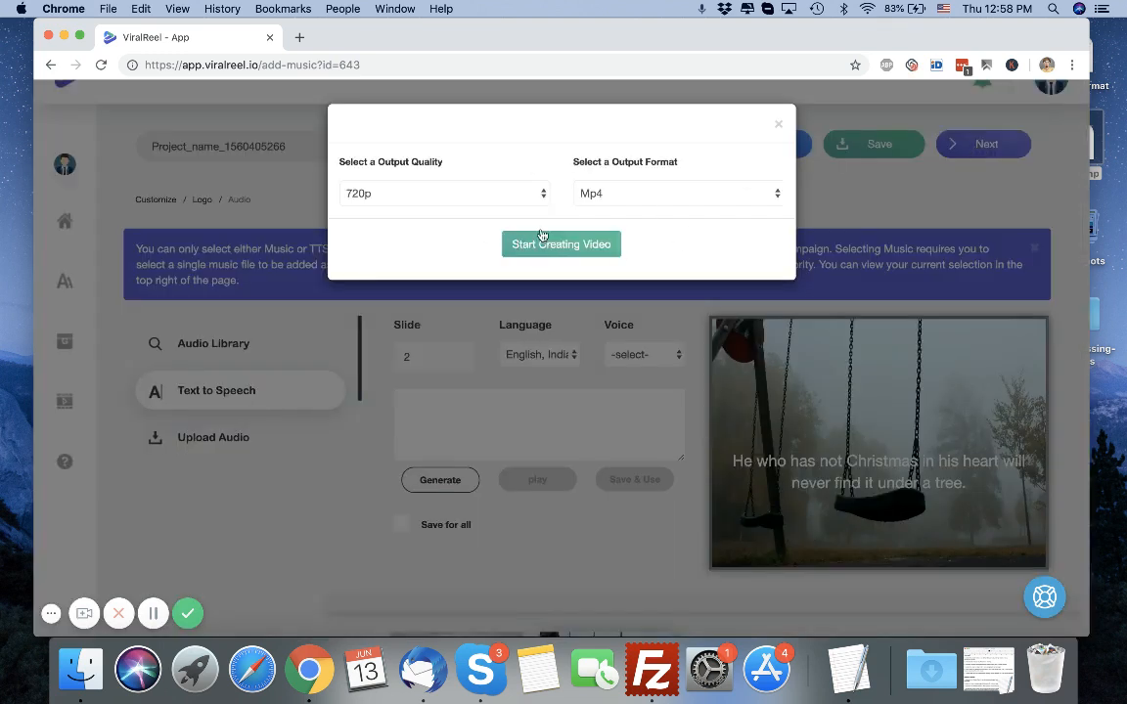
pyautogui.click(675, 198)
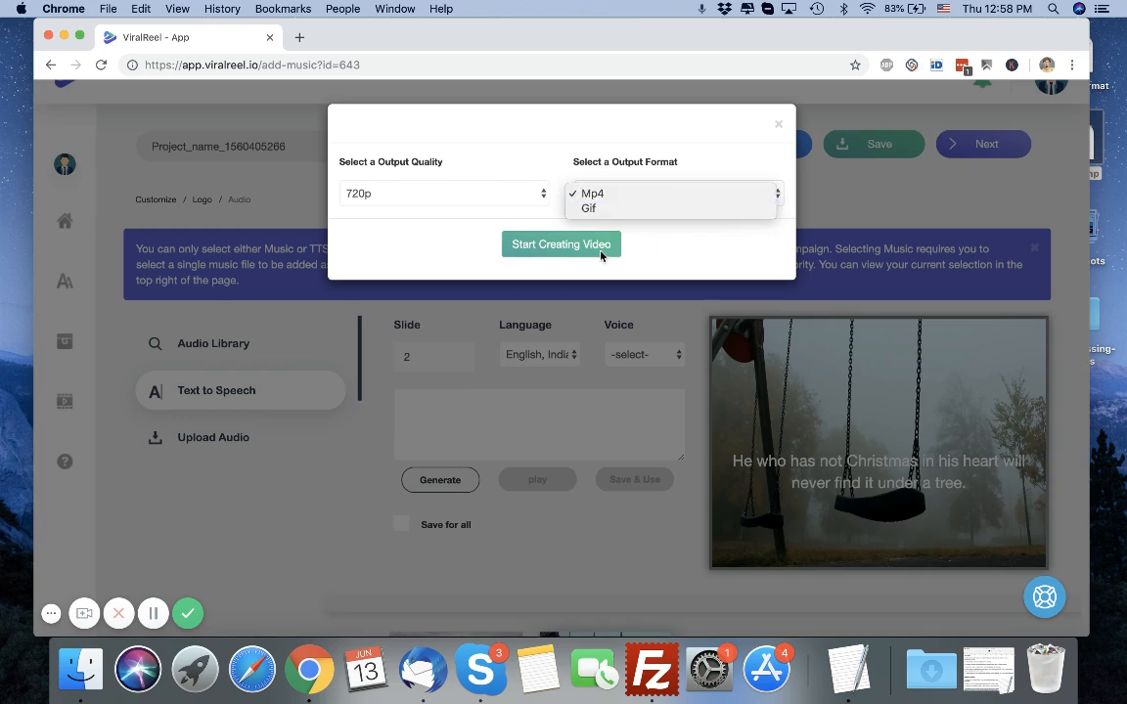
pyautogui.click(778, 127)
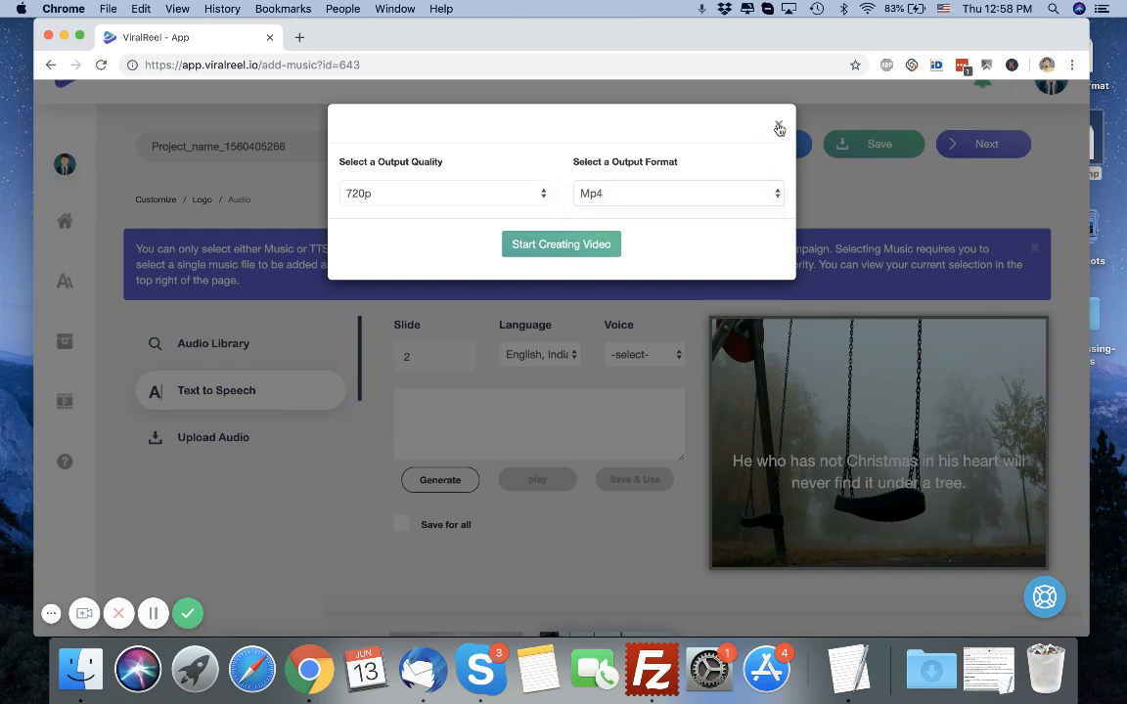
pyautogui.click(779, 127)
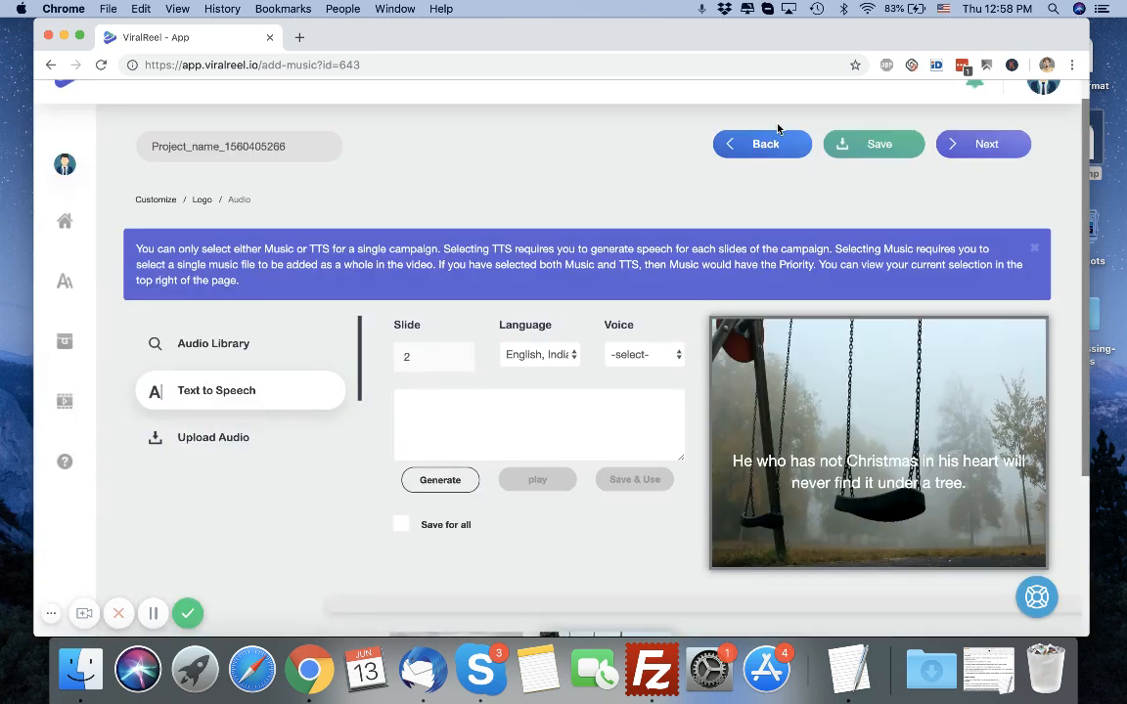
# Start a new GIF video campaign with the niche keyword cats and 5 slides.
pyautogui.scroll(1, 437, 243)
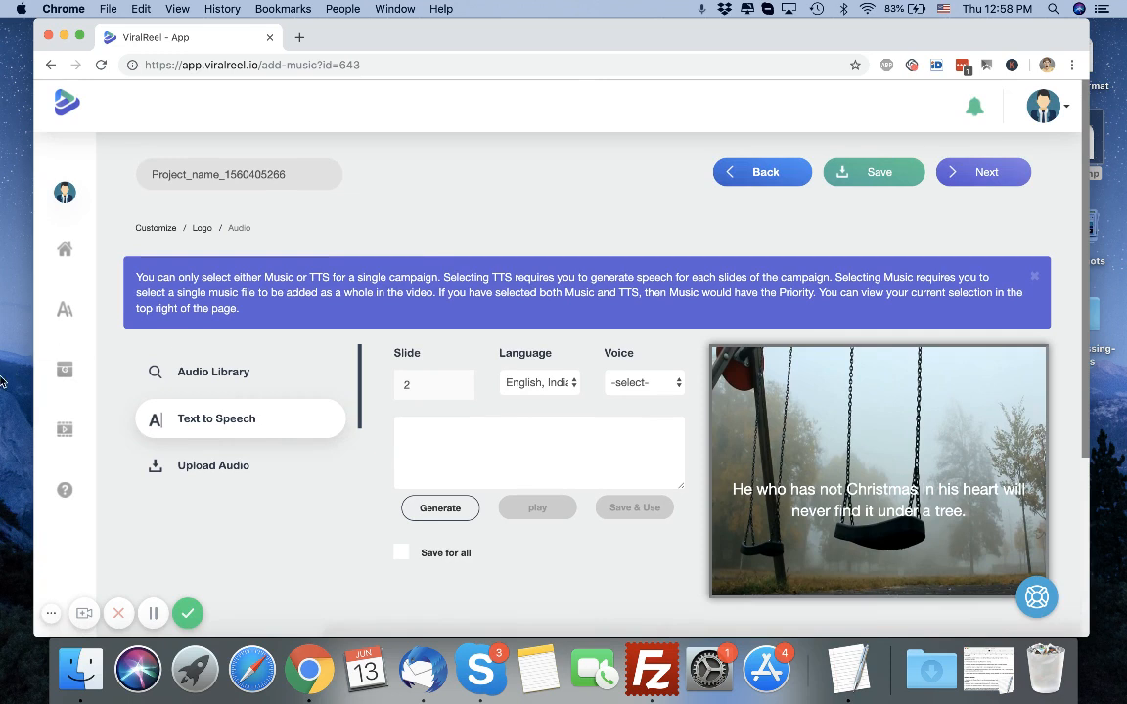
pyautogui.click(67, 371)
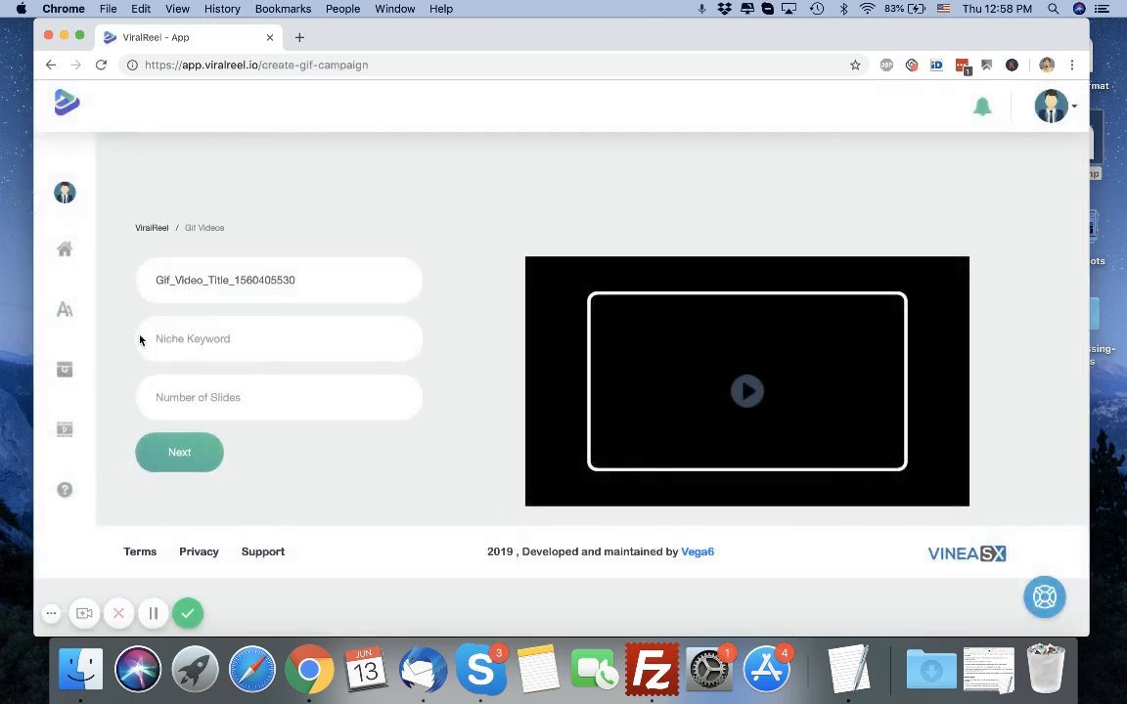
pyautogui.click(280, 340)
pyautogui.click(435, 341)
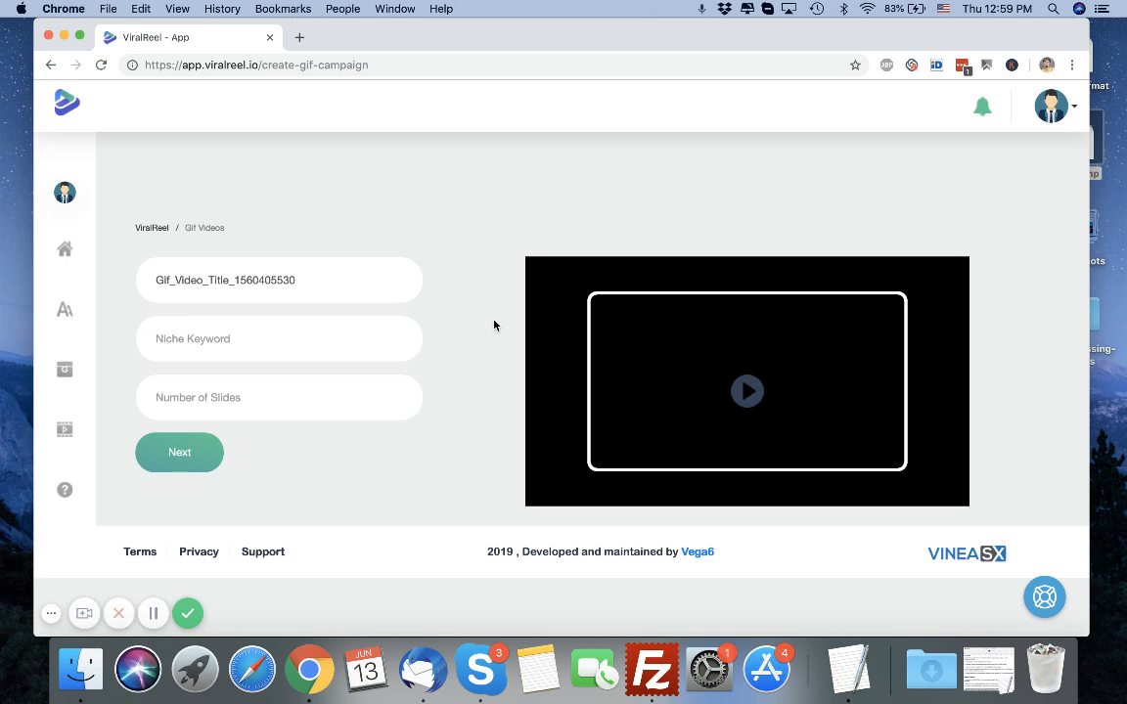
pyautogui.click(317, 349)
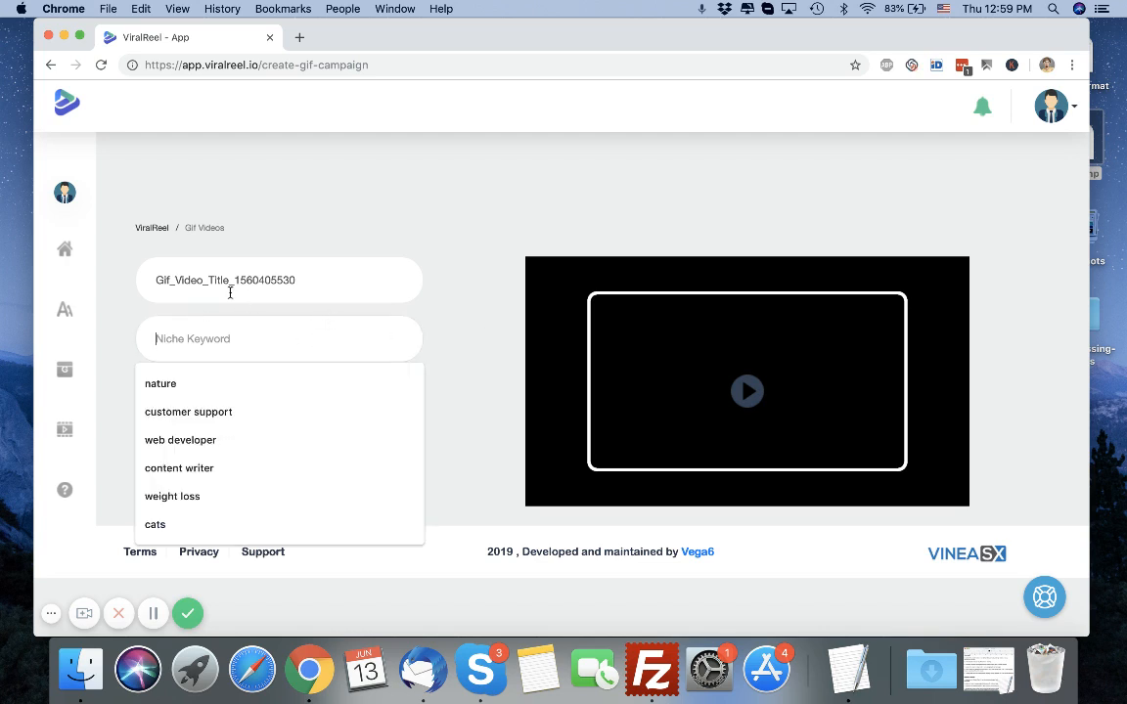
pyautogui.write('cat')
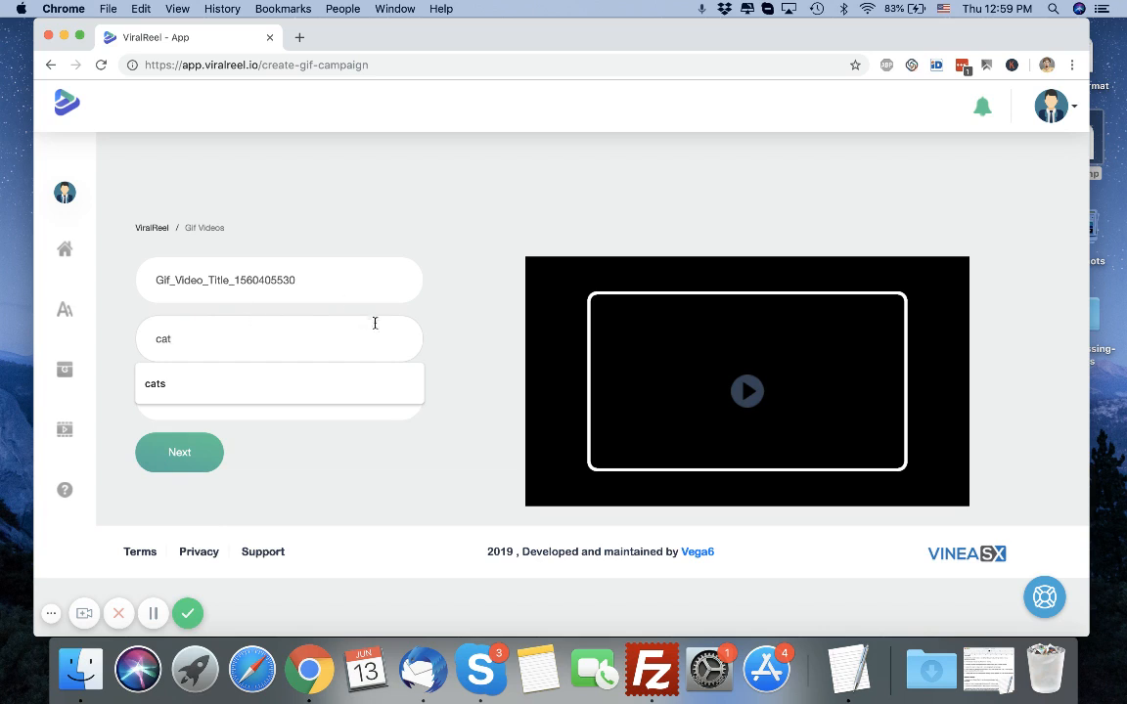
pyautogui.write('s')
pyautogui.click(316, 396)
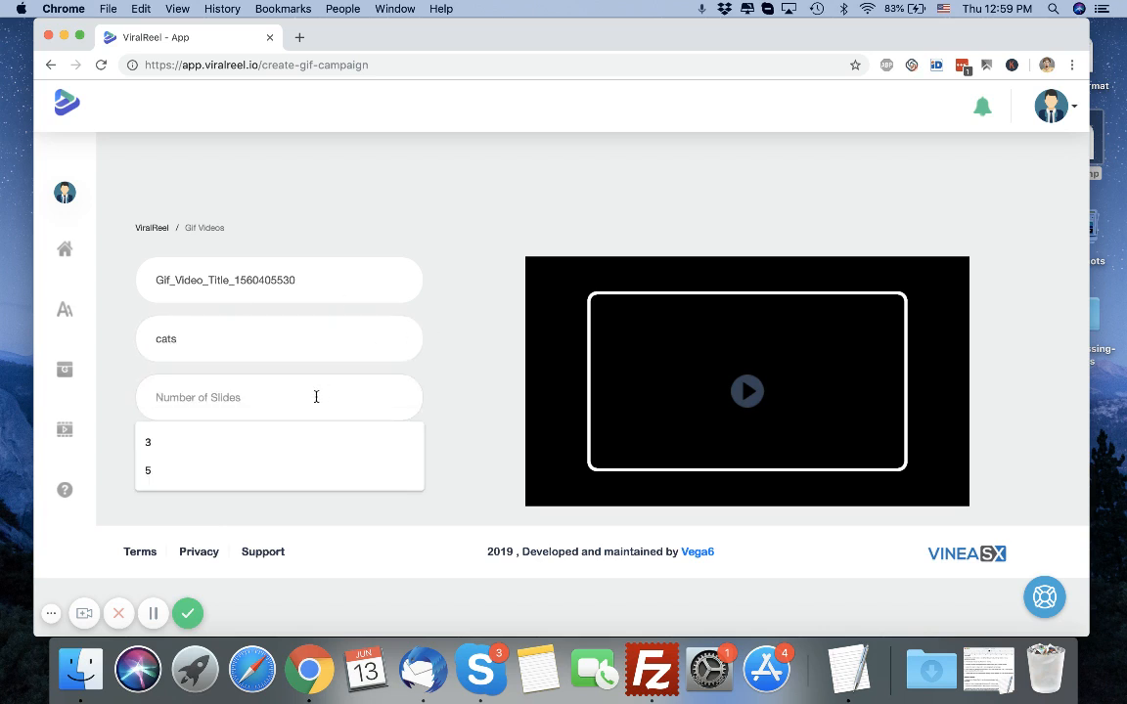
pyautogui.write('5')
pyautogui.click(156, 462)
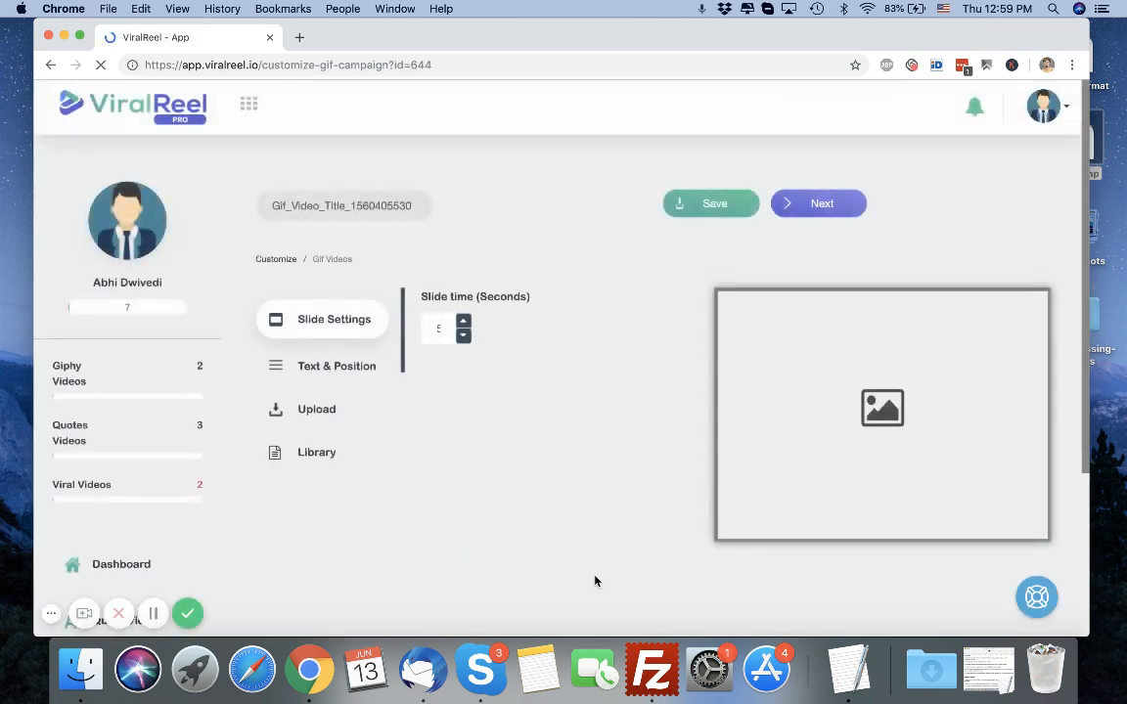
# Add a new slide to the end of the GIF campaign.
pyautogui.scroll(-5, 596, 581)
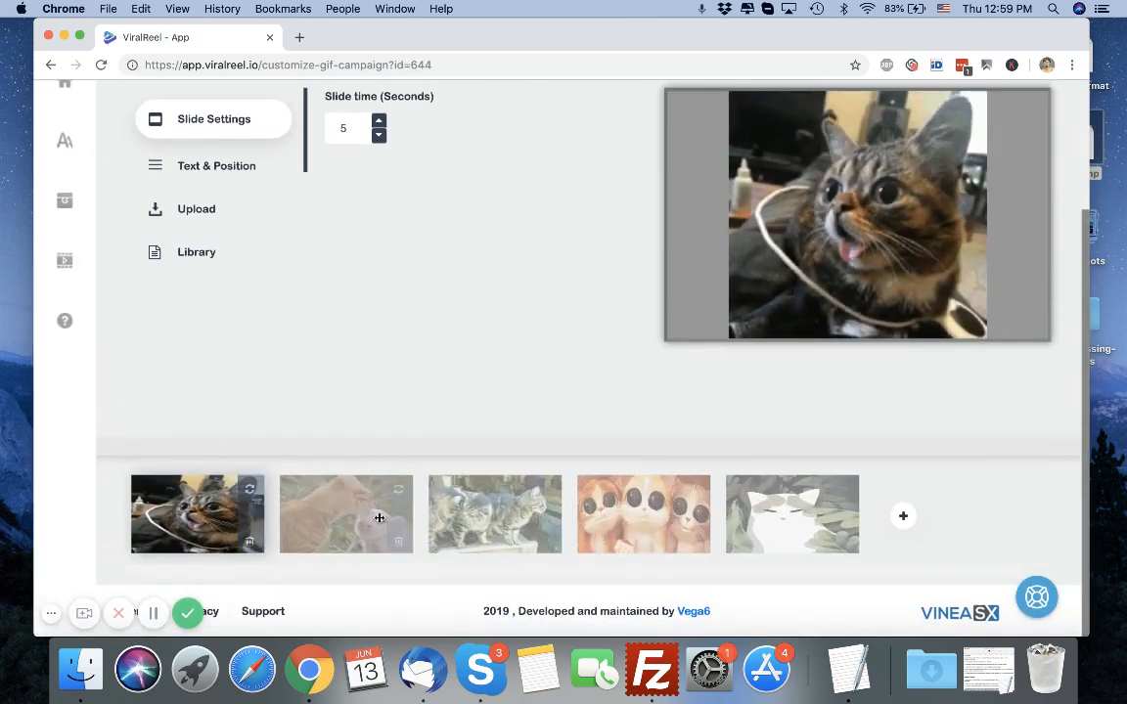
pyautogui.scroll(2, 548, 398)
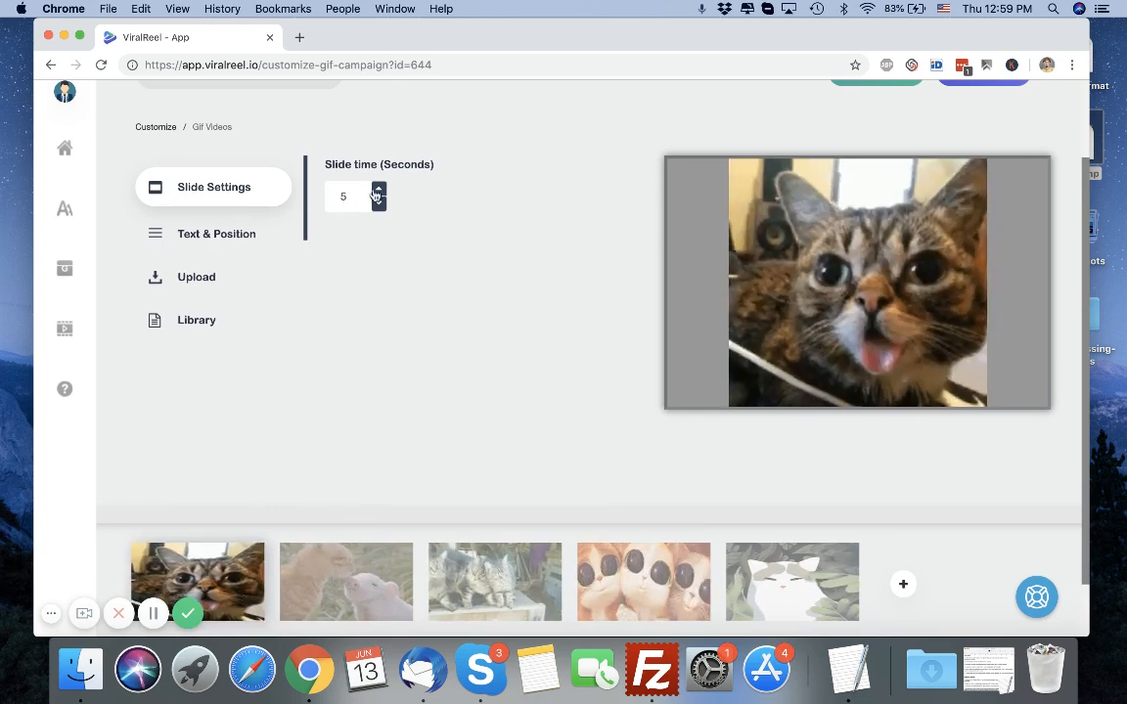
pyautogui.moveTo(199, 571)
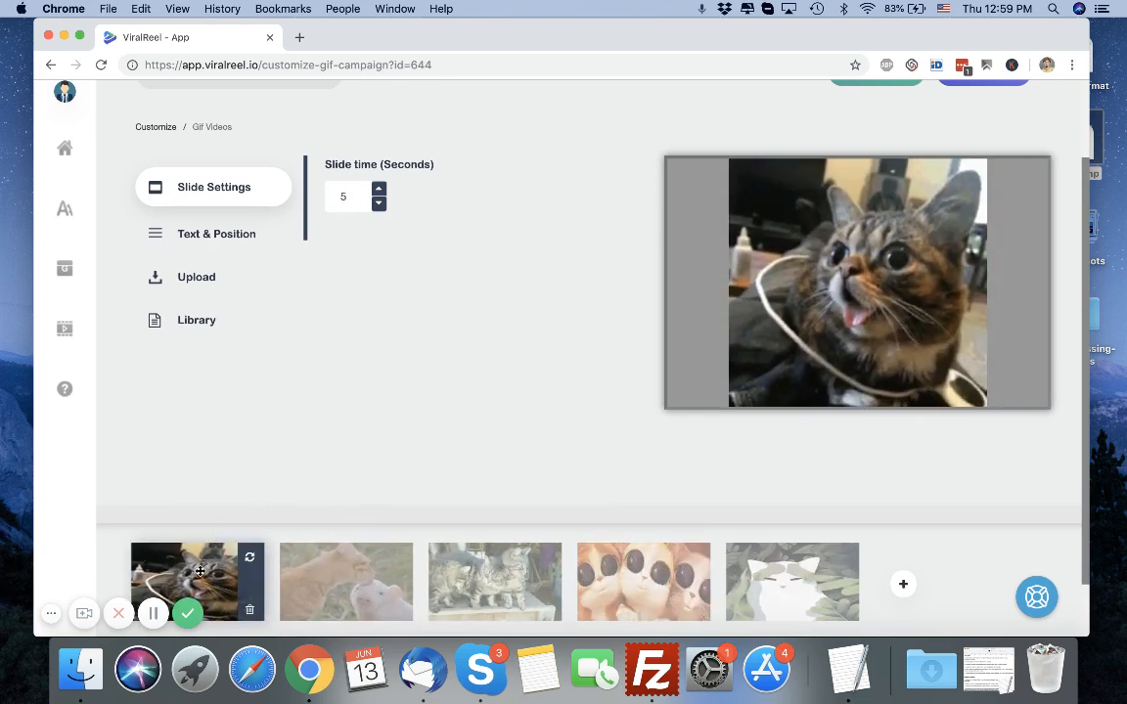
pyautogui.moveTo(344, 571)
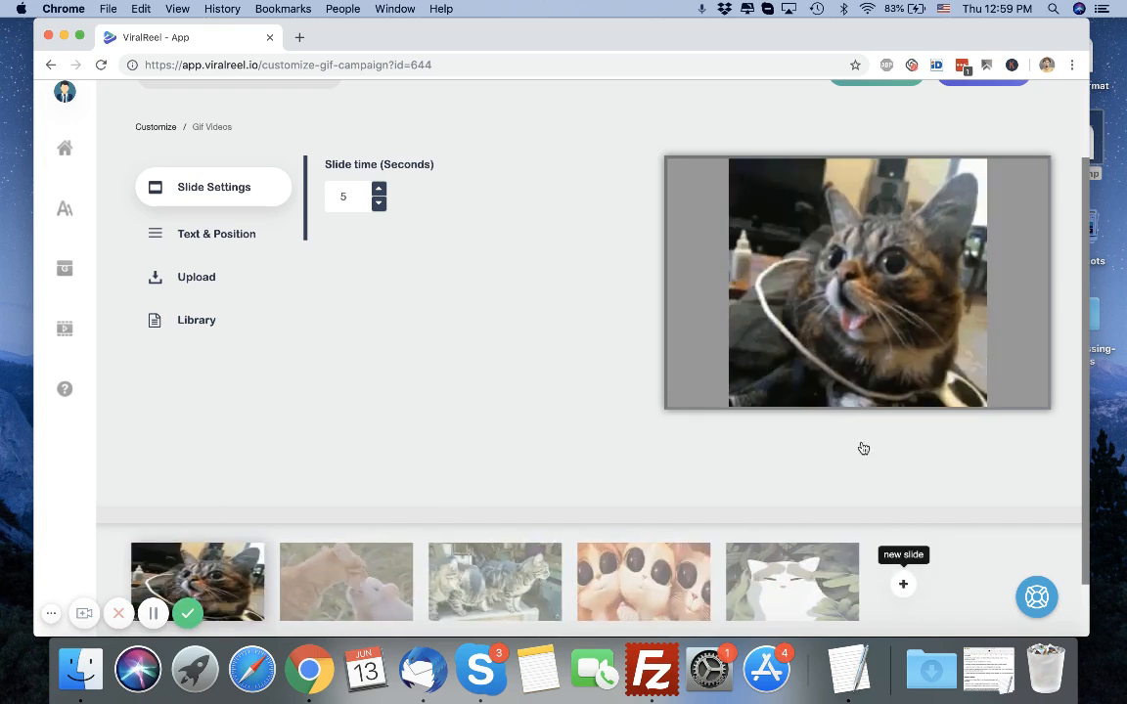
pyautogui.click(903, 584)
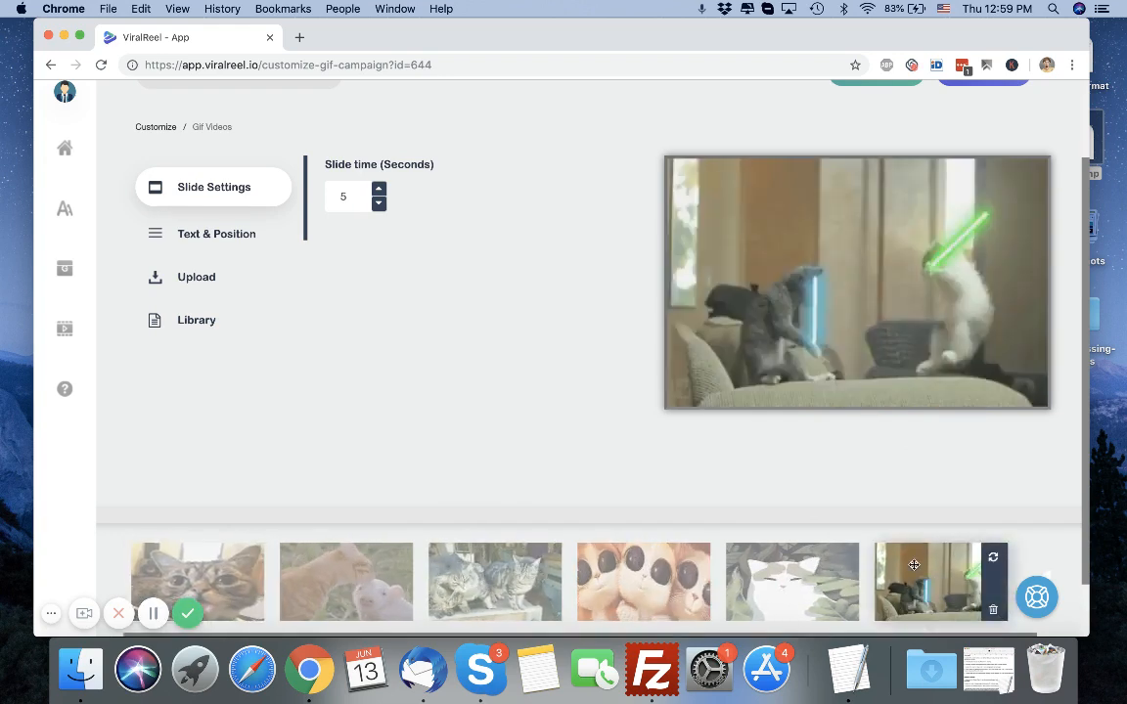
pyautogui.click(191, 559)
pyautogui.click(208, 241)
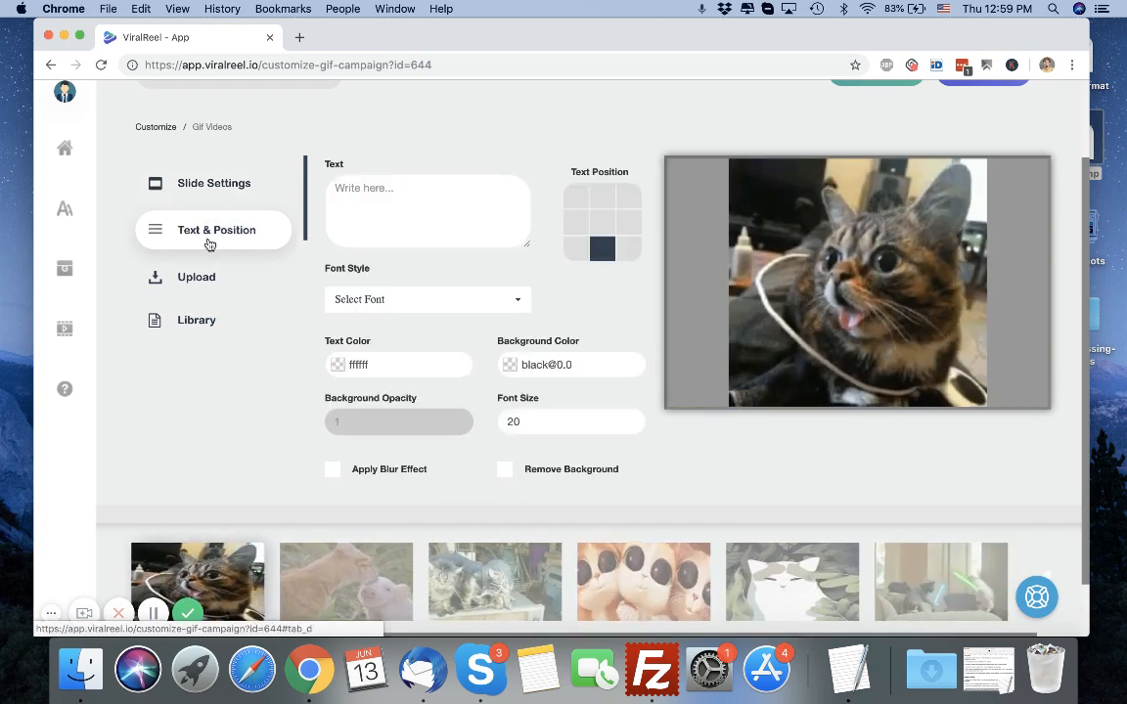
pyautogui.write('Cutest Cats EVER!')
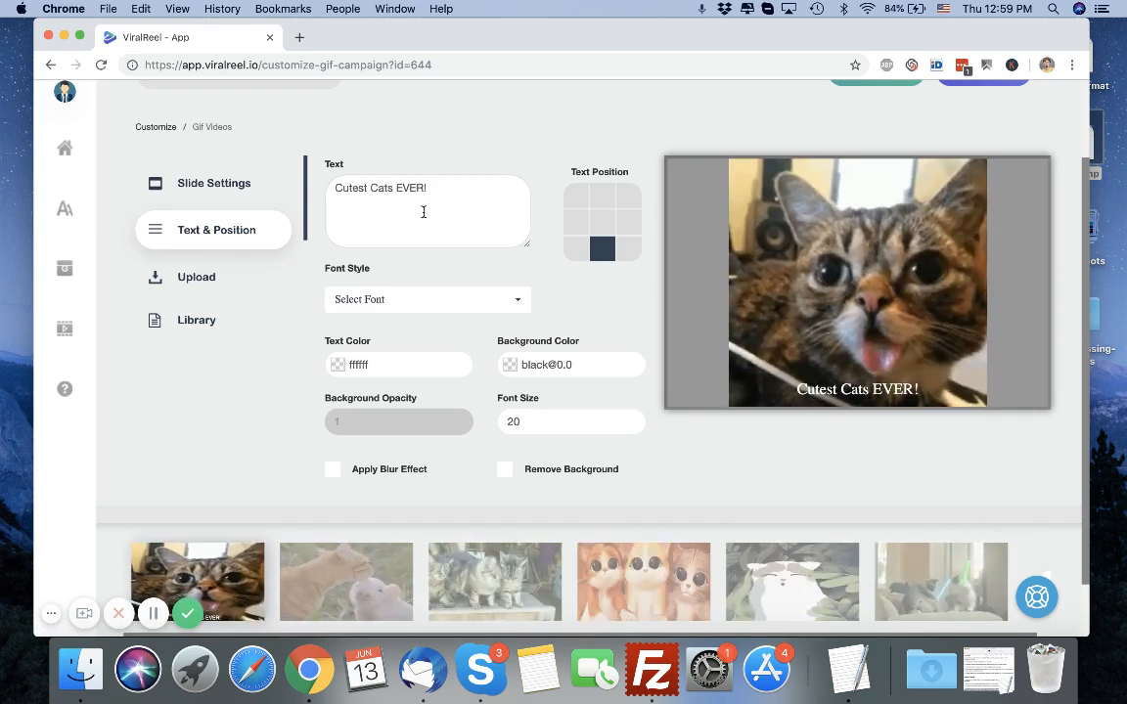
pyautogui.tripleClick(497, 197)
pyautogui.write('Support')
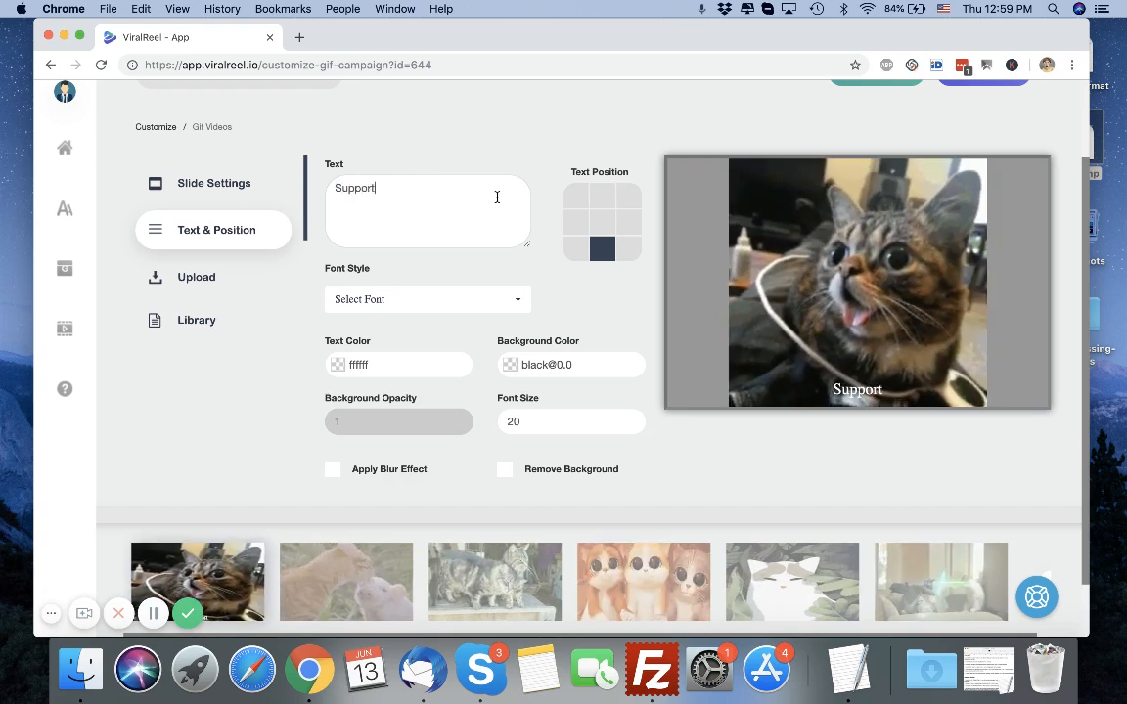
pyautogui.write(' U')
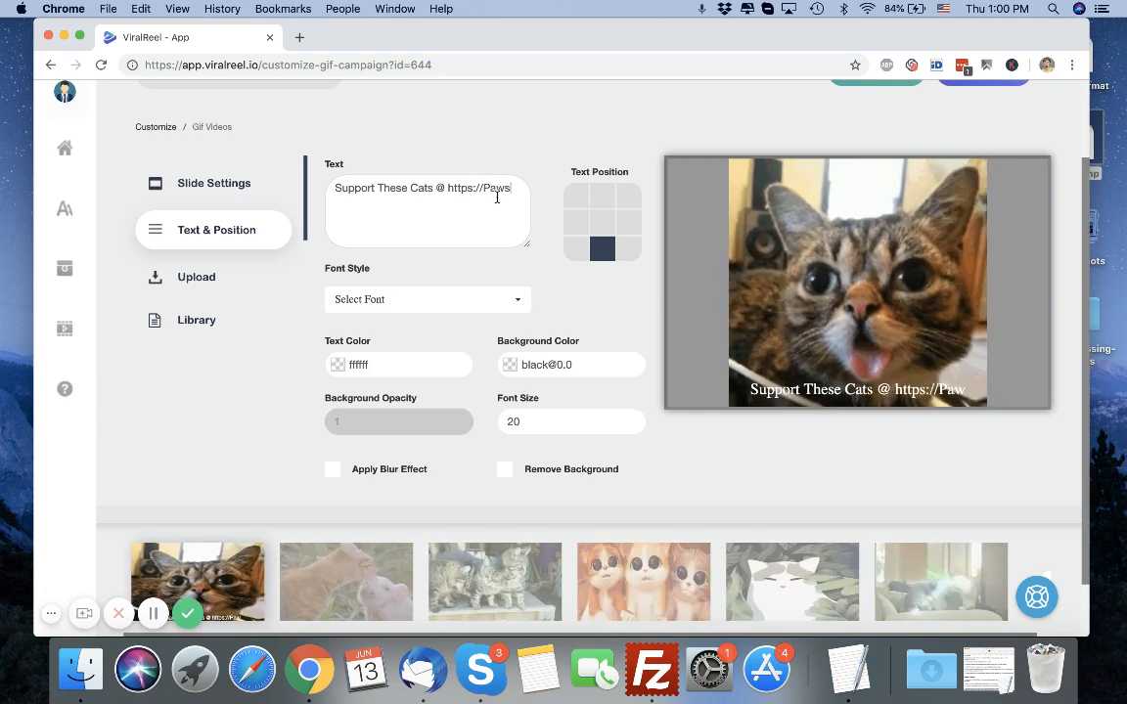
pyautogui.write('.com')
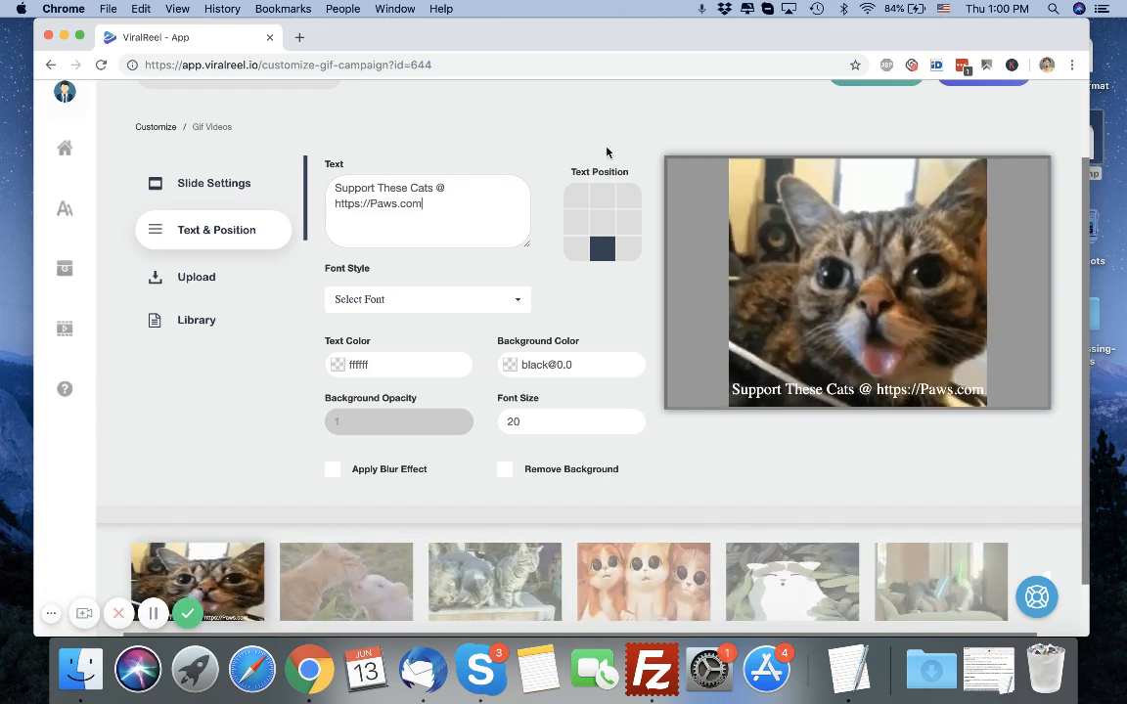
pyautogui.click(602, 223)
pyautogui.click(605, 197)
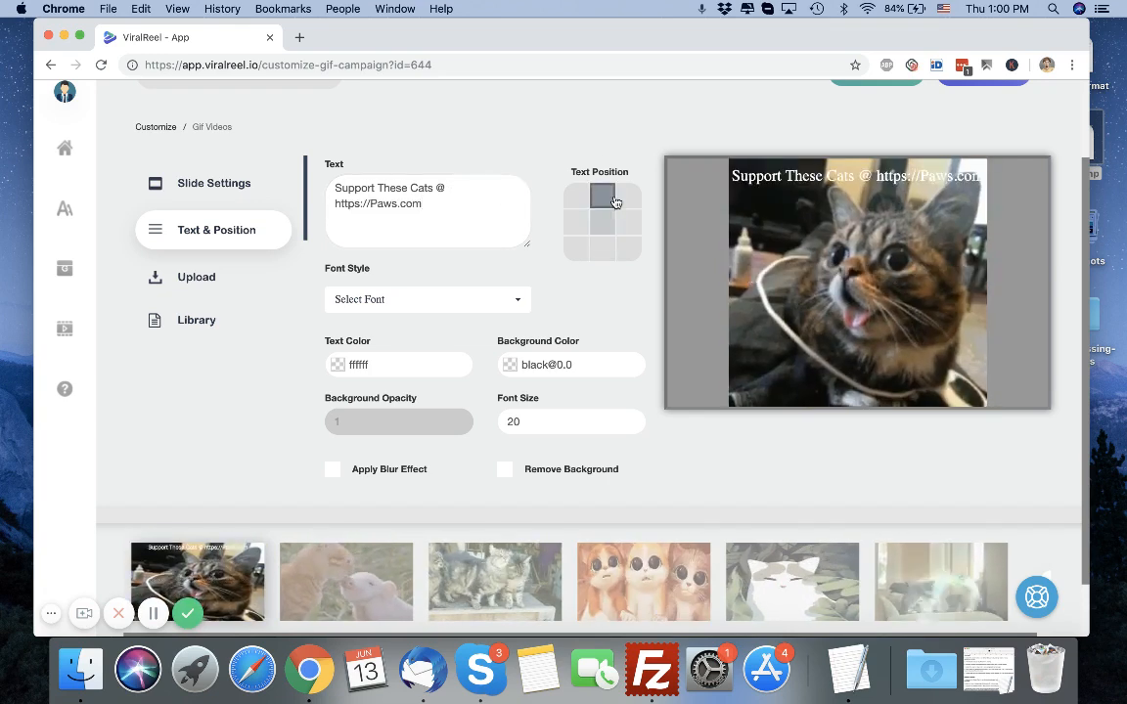
# Set the first slide's caption font to Abril Fatface.
pyautogui.click(460, 301)
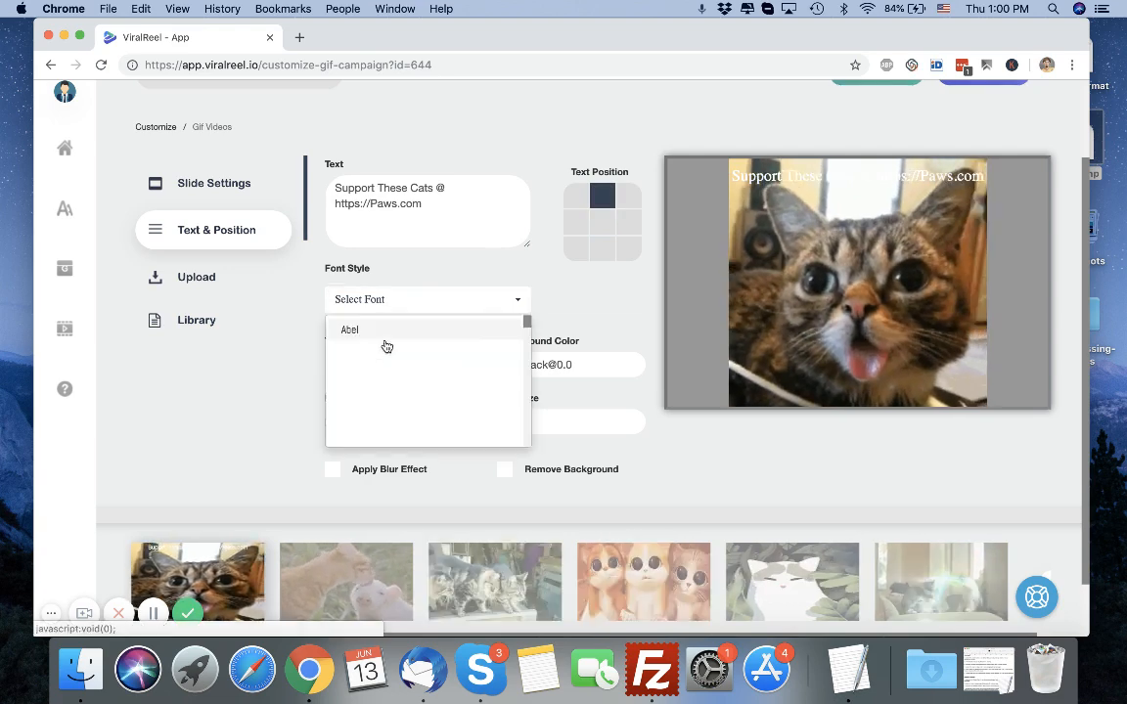
pyautogui.click(383, 372)
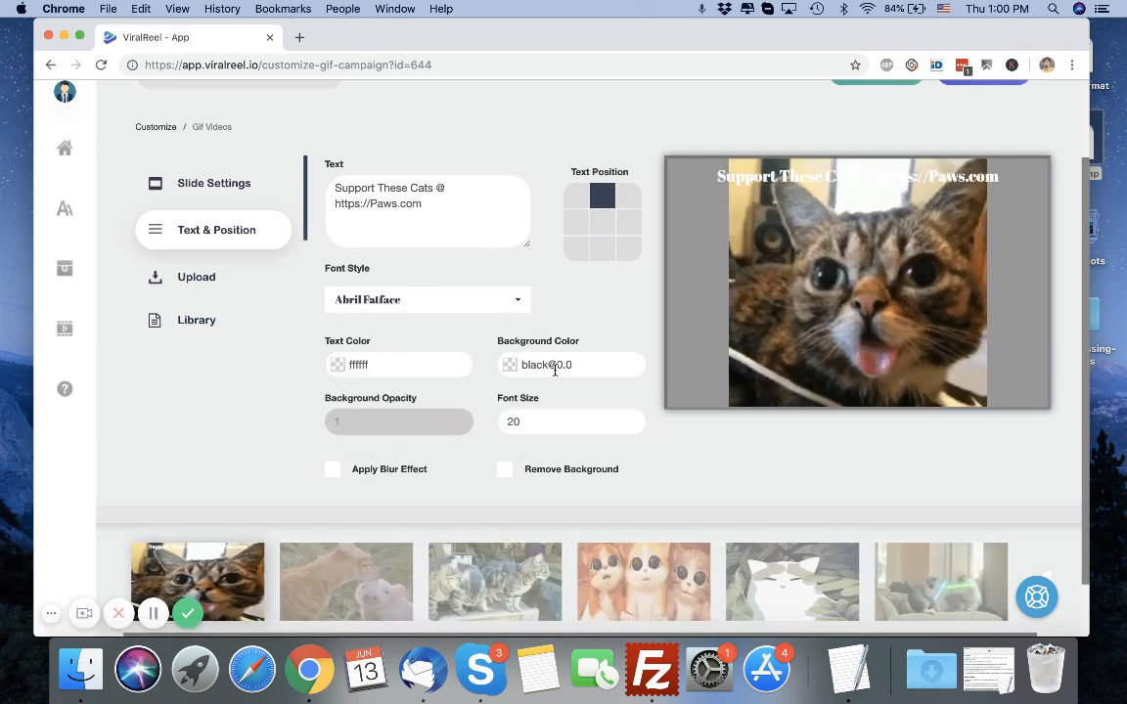
# Set the caption text colour to #961e1e.
pyautogui.click(422, 372)
pyautogui.moveTo(402, 402); pyautogui.dragTo(420, 428)
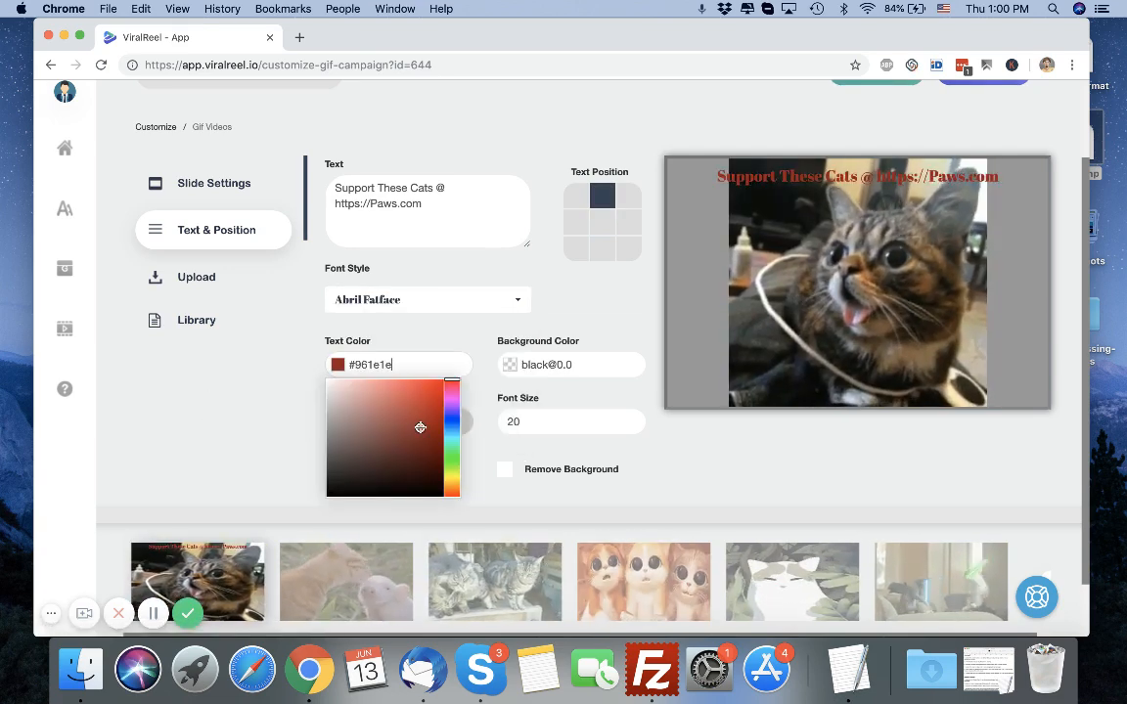
# Set the caption background colour to #e3aeae.
pyautogui.click(550, 358)
pyautogui.moveTo(524, 398); pyautogui.dragTo(525, 392)
pyautogui.click(460, 430)
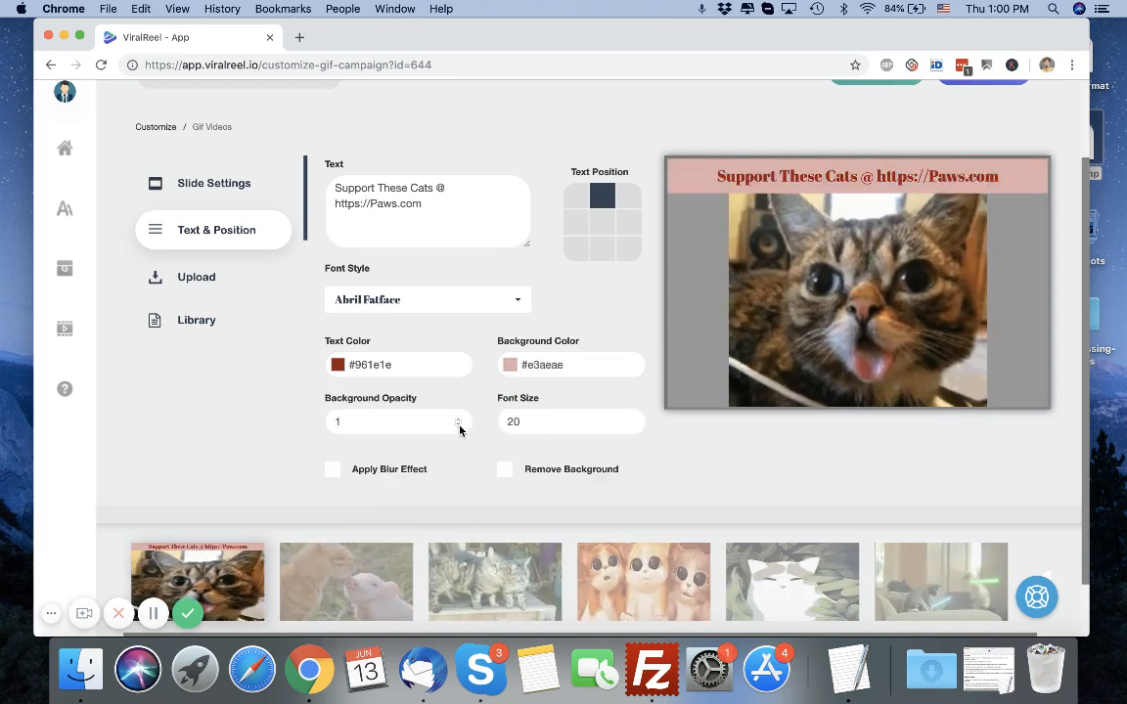
# Set the caption font size to 15.
pyautogui.click(631, 419)
pyautogui.click(631, 419)
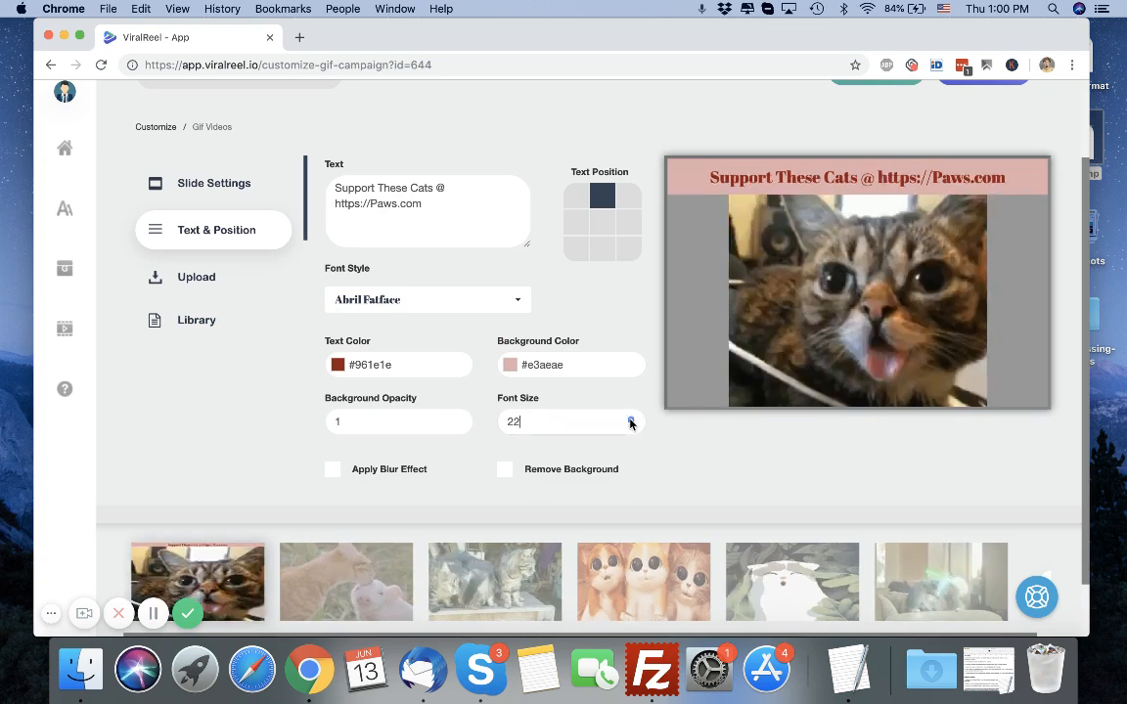
pyautogui.click(631, 424)
pyautogui.click(631, 424)
pyautogui.click(630, 424)
pyautogui.click(631, 424)
pyautogui.click(631, 424)
pyautogui.click(631, 425)
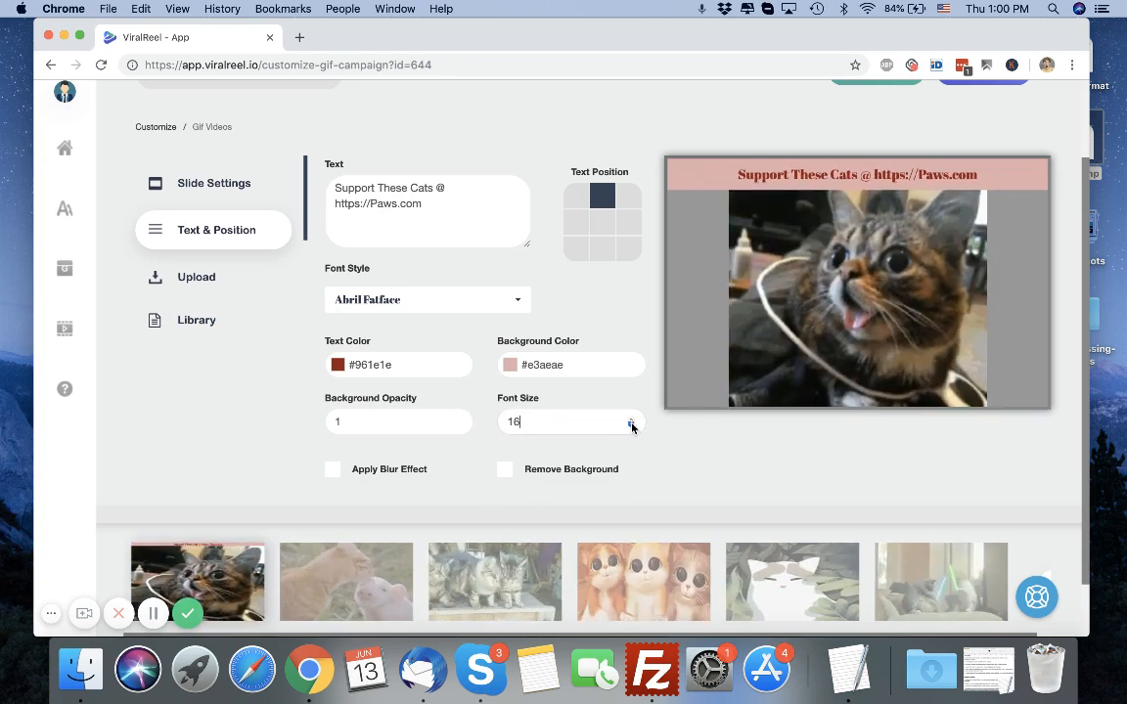
pyautogui.click(630, 424)
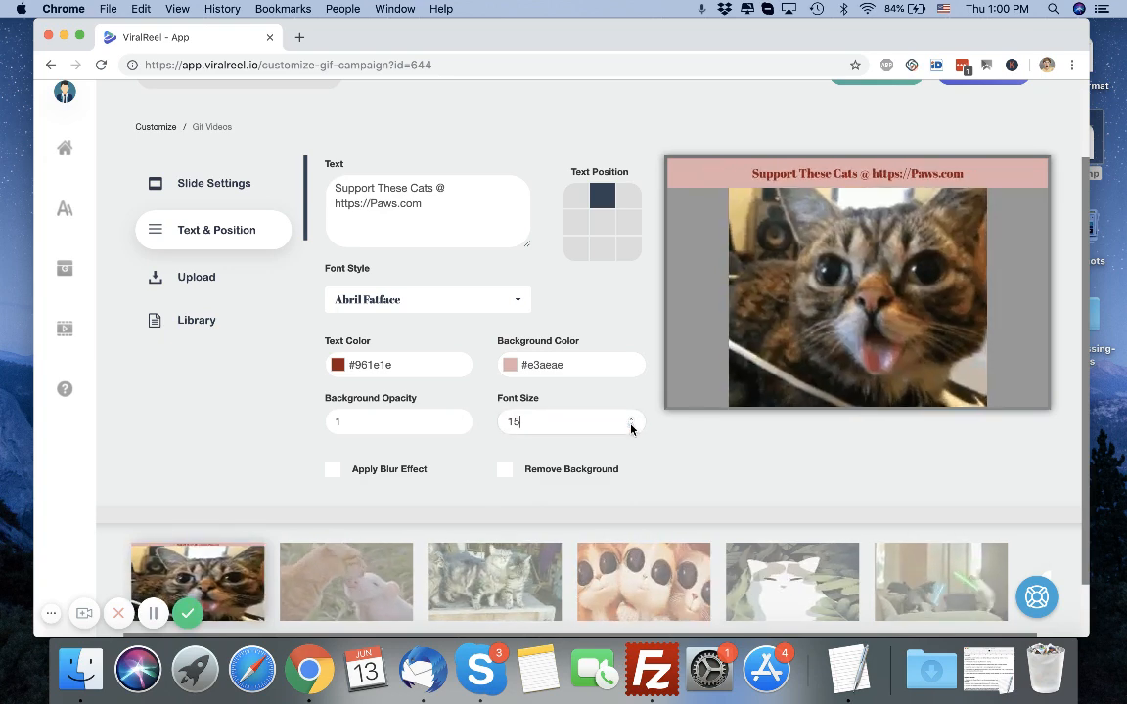
pyautogui.click(392, 471)
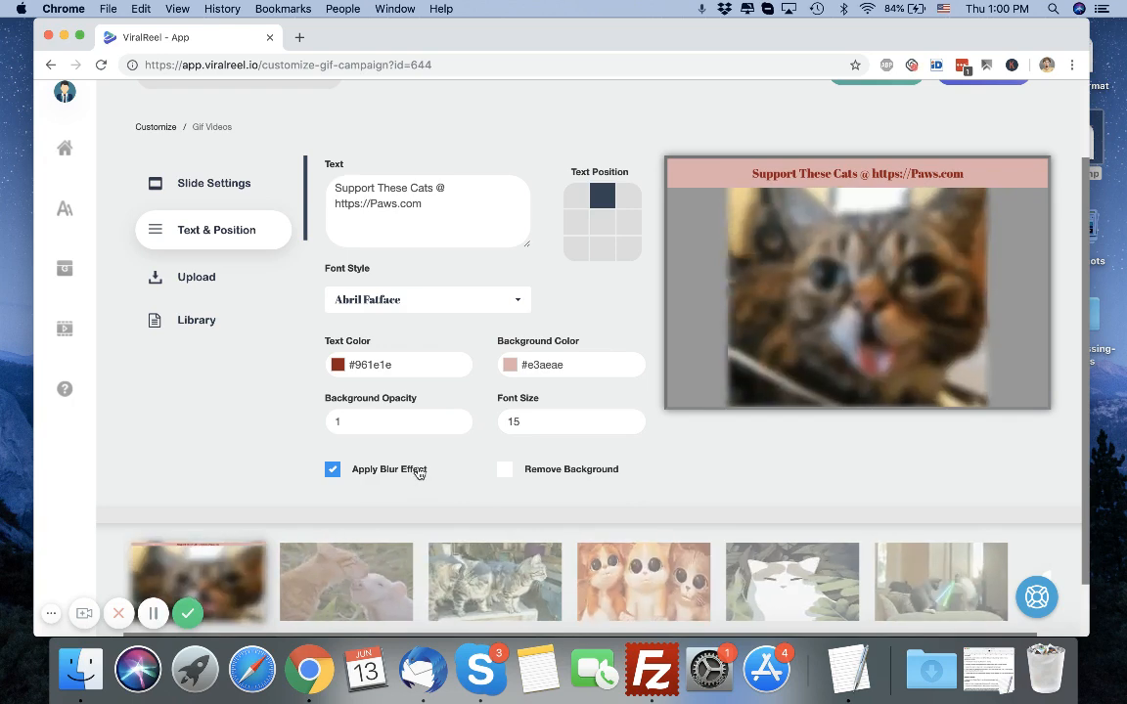
pyautogui.click(419, 471)
pyautogui.click(587, 473)
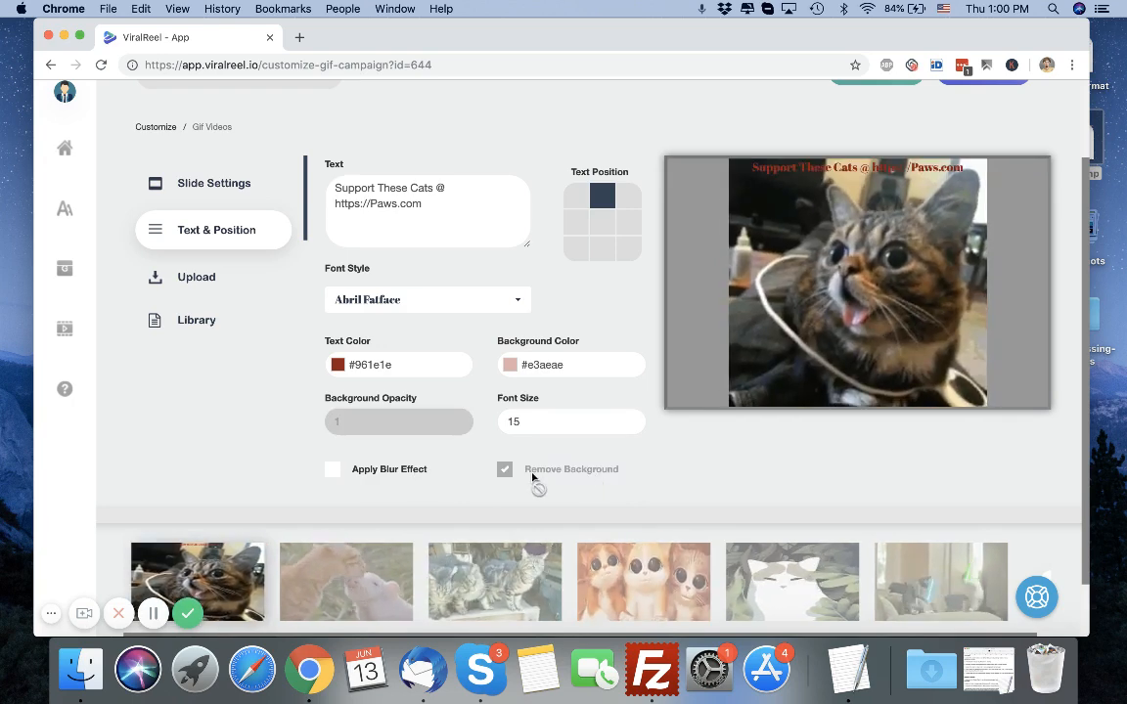
pyautogui.click(563, 470)
# Change the caption background colour to #db6b6b.
pyautogui.click(547, 364)
pyautogui.click(517, 394)
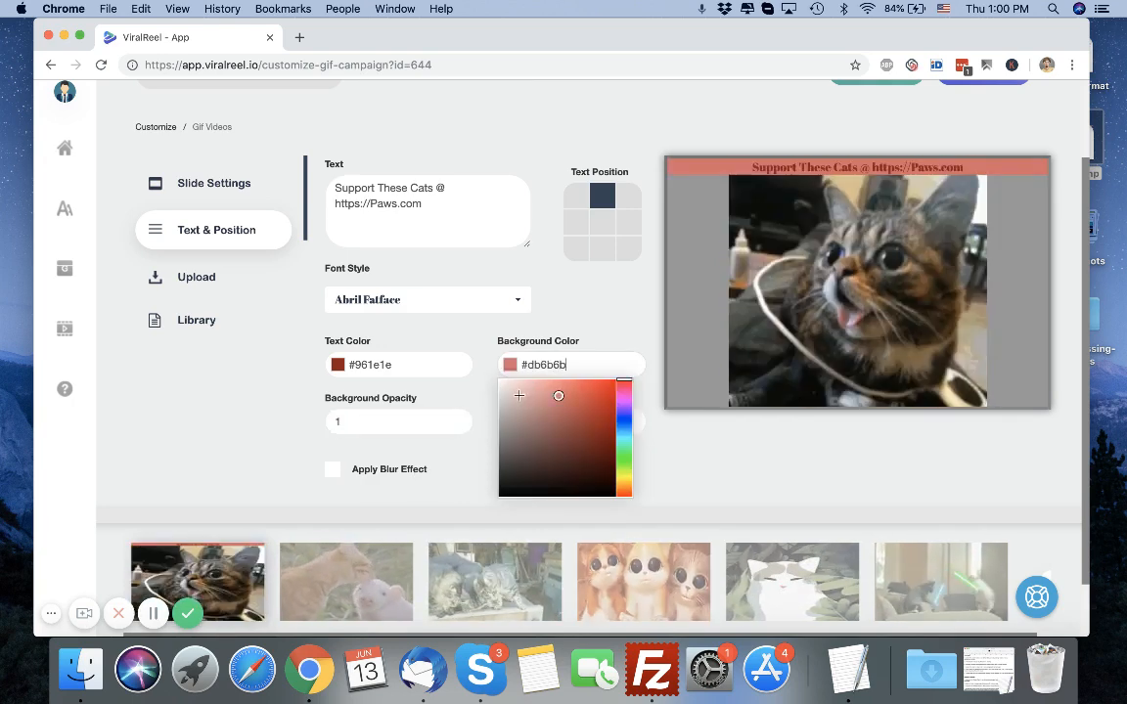
# Select the last slide and browse its upload and library media options.
pyautogui.click(221, 289)
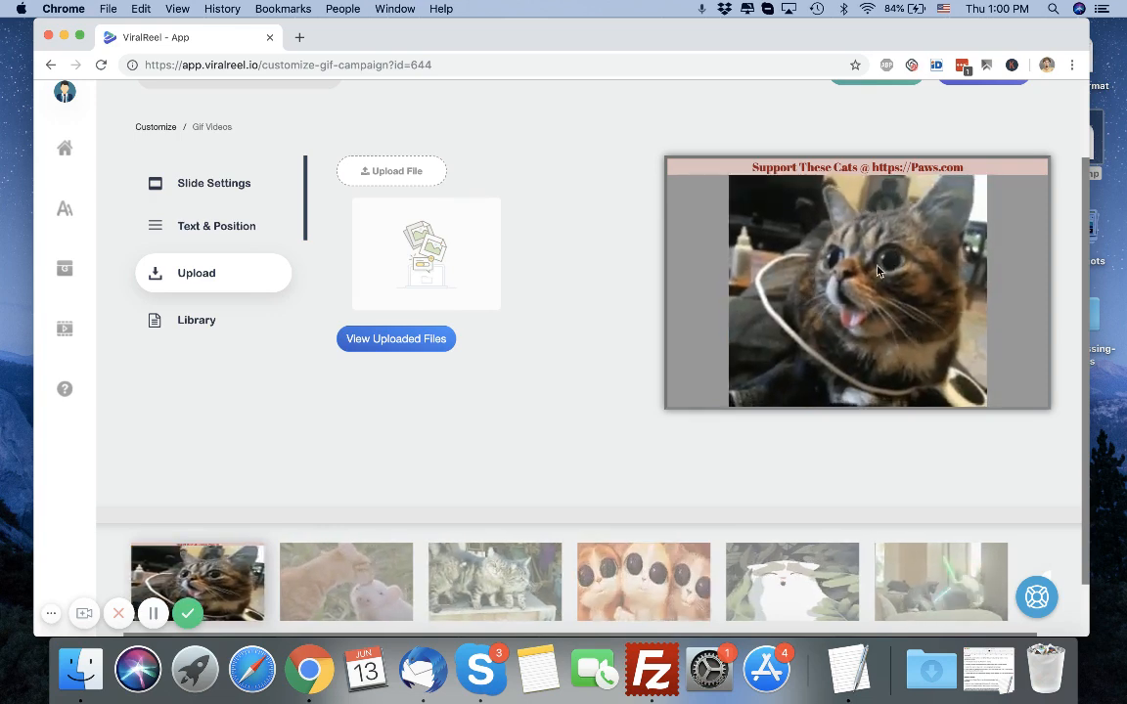
pyautogui.click(940, 582)
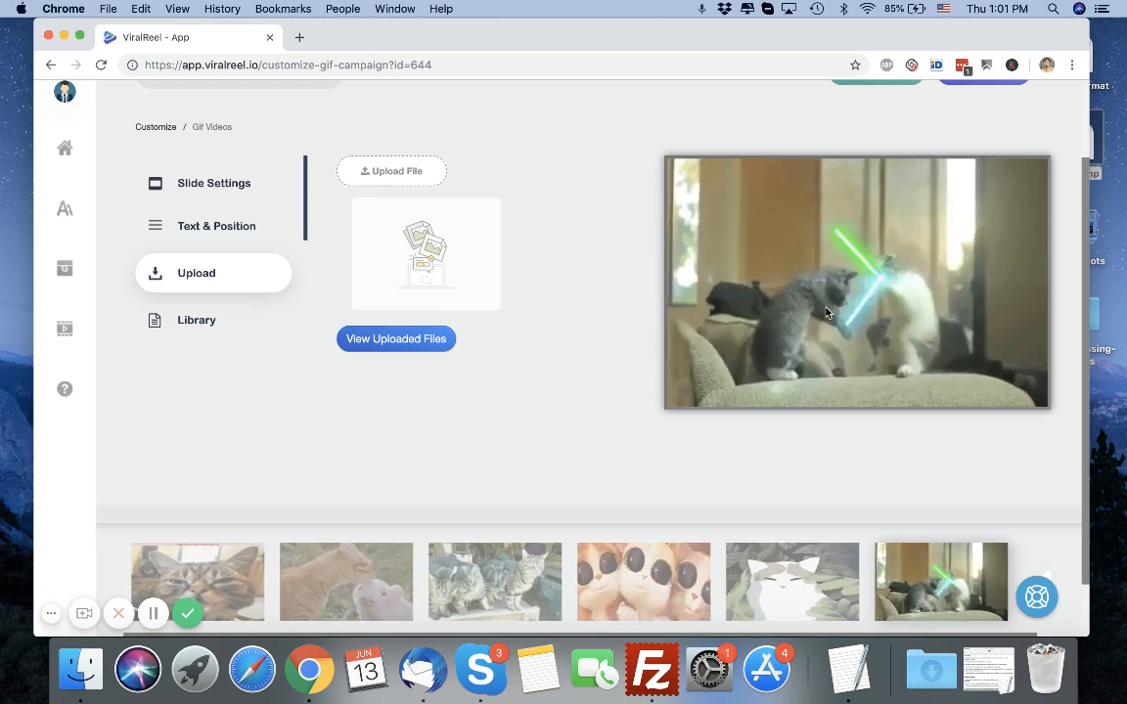
pyautogui.scroll(-2, 826, 312)
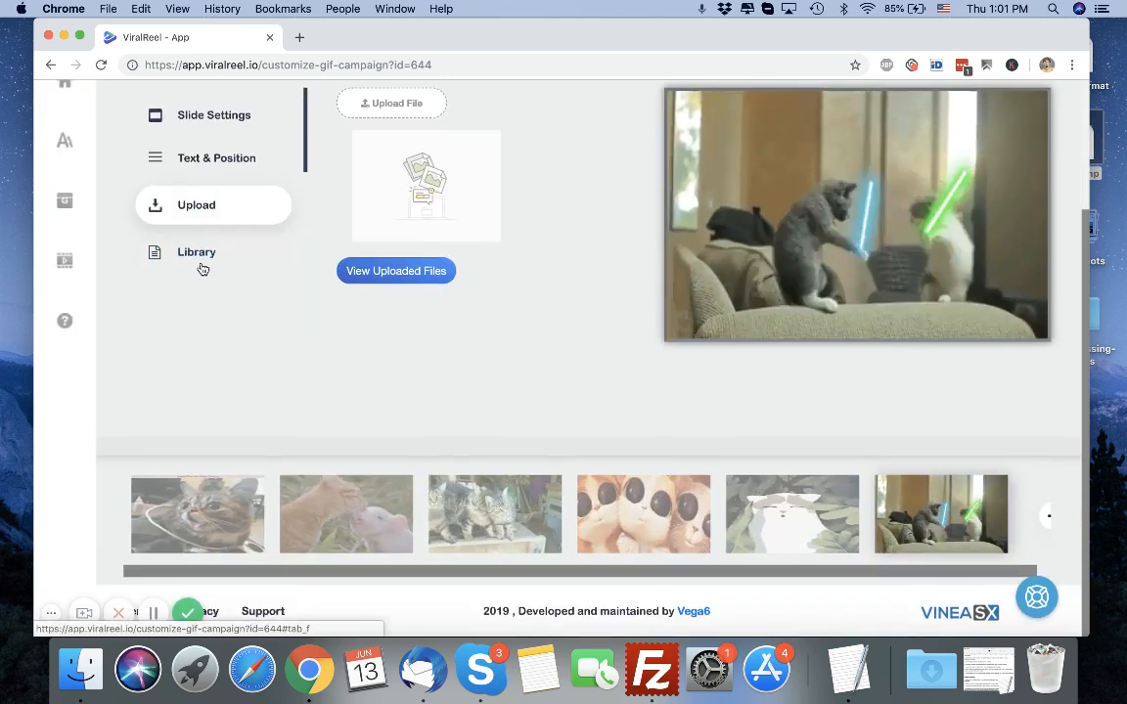
pyautogui.click(202, 257)
pyautogui.scroll(3, 389, 195)
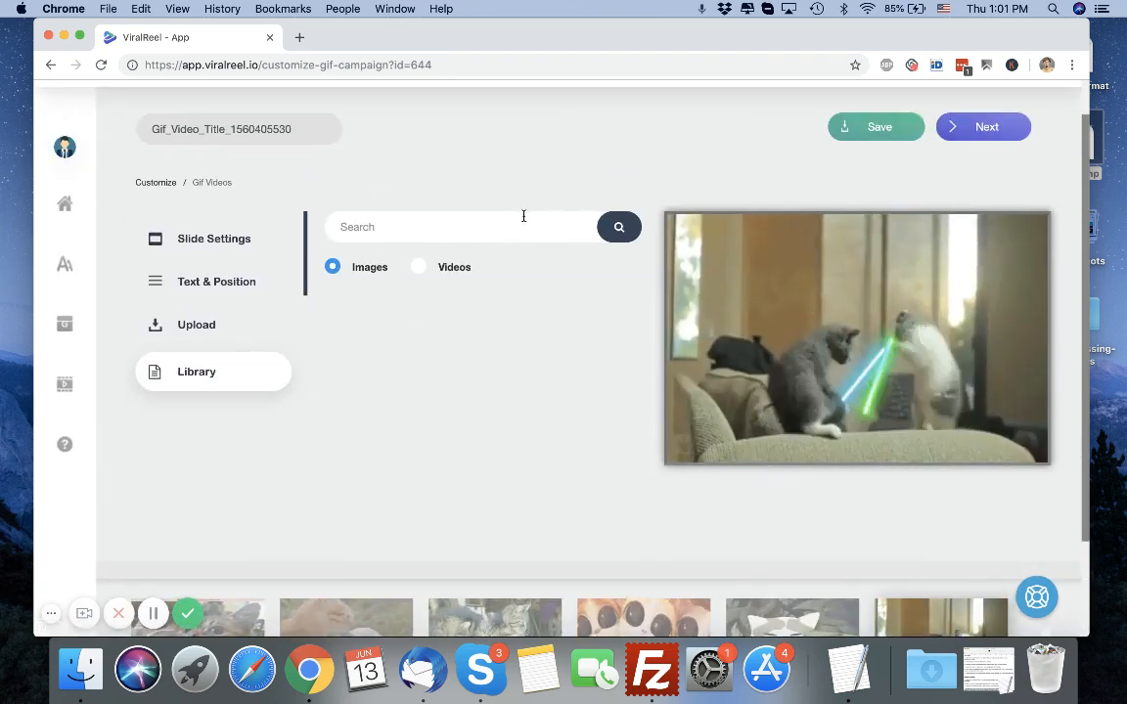
# Proceed past the logo step to the audio settings and open the Text to Speech options.
pyautogui.click(961, 142)
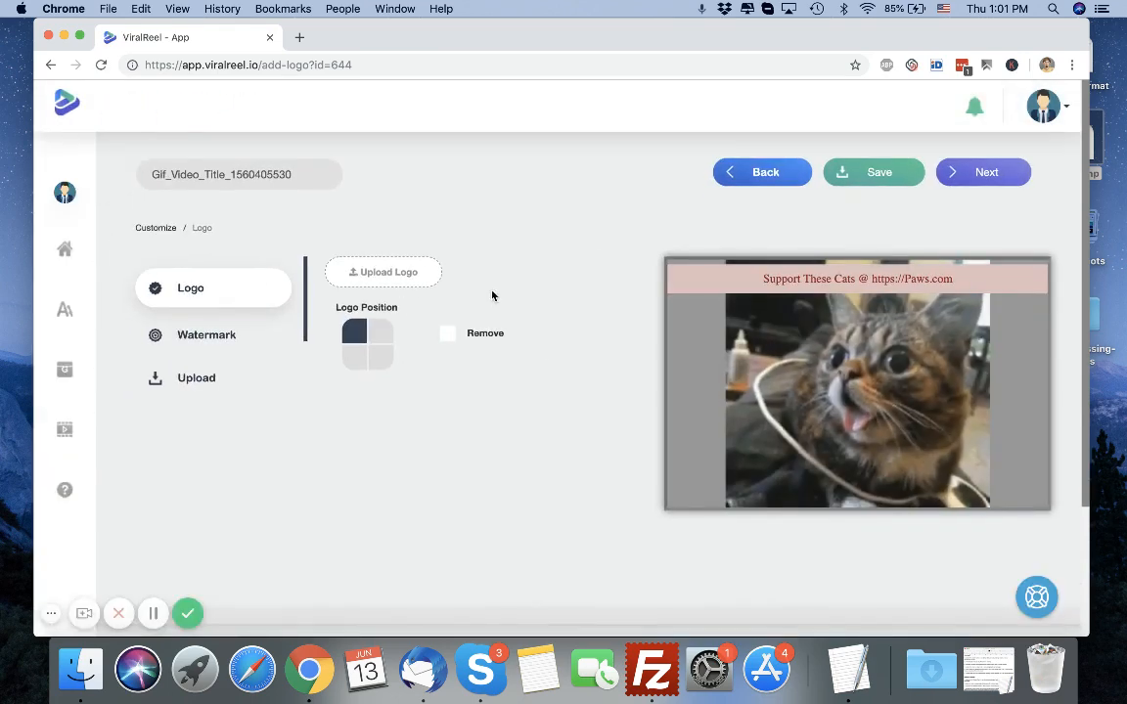
pyautogui.click(948, 173)
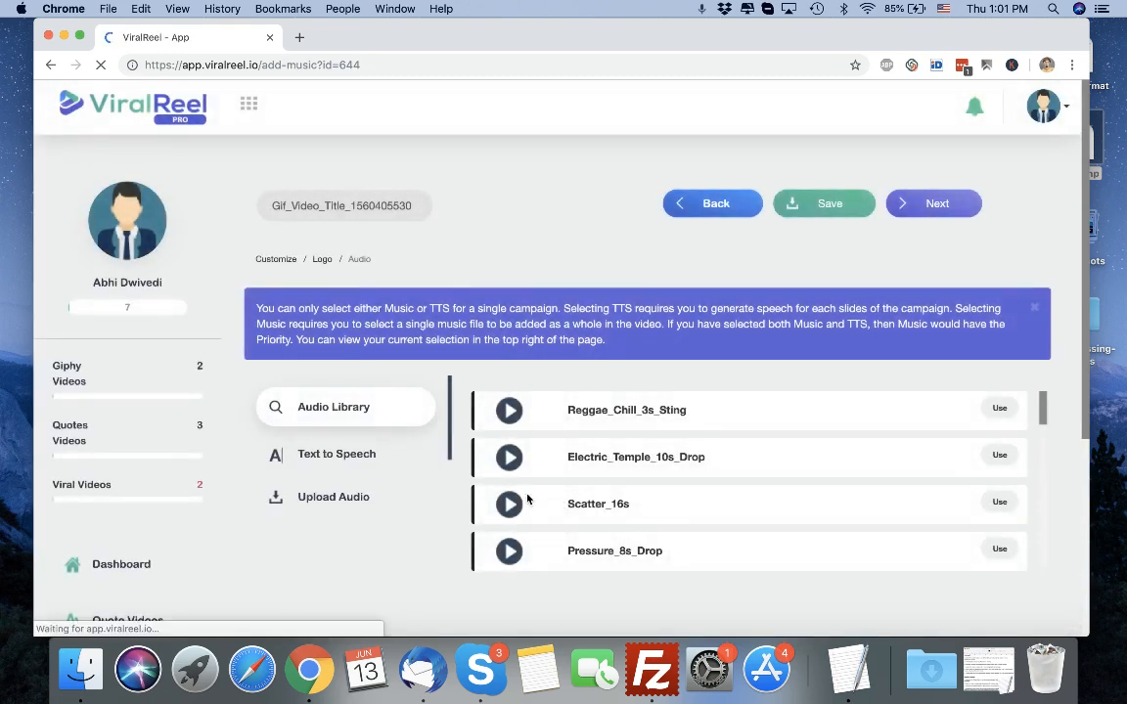
pyautogui.scroll(-5, 526, 497)
pyautogui.scroll(-2, 367, 489)
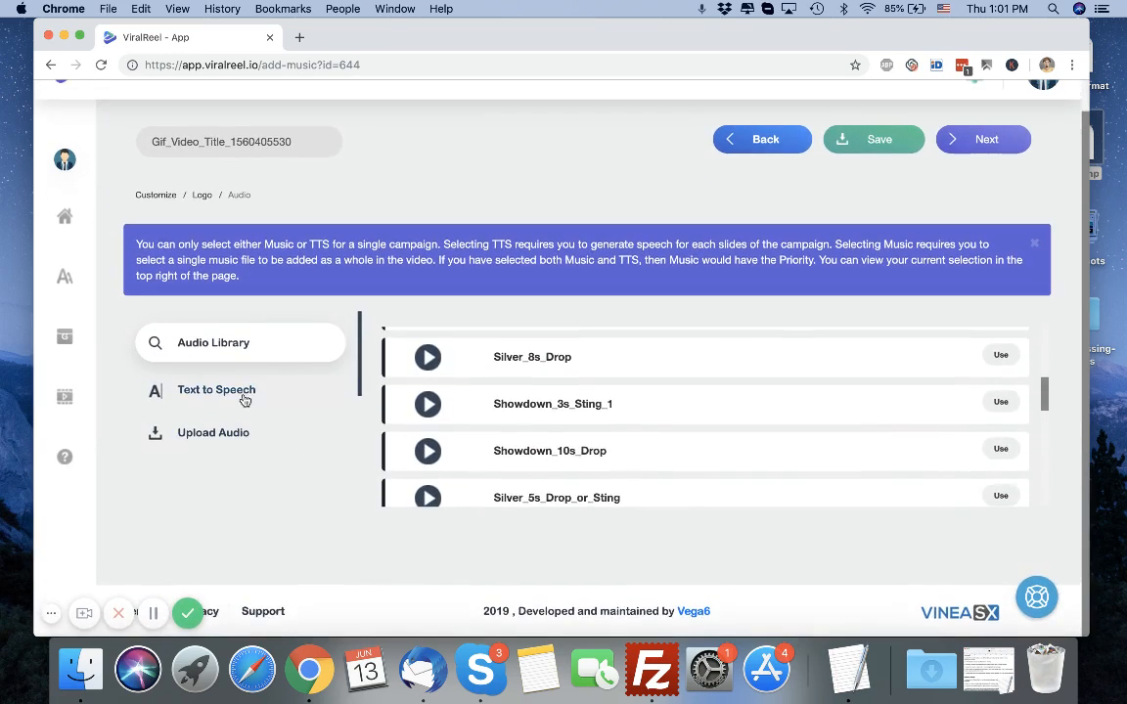
pyautogui.click(277, 395)
pyautogui.scroll(-2, 501, 404)
pyautogui.scroll(-2, 501, 404)
pyautogui.scroll(5, 502, 408)
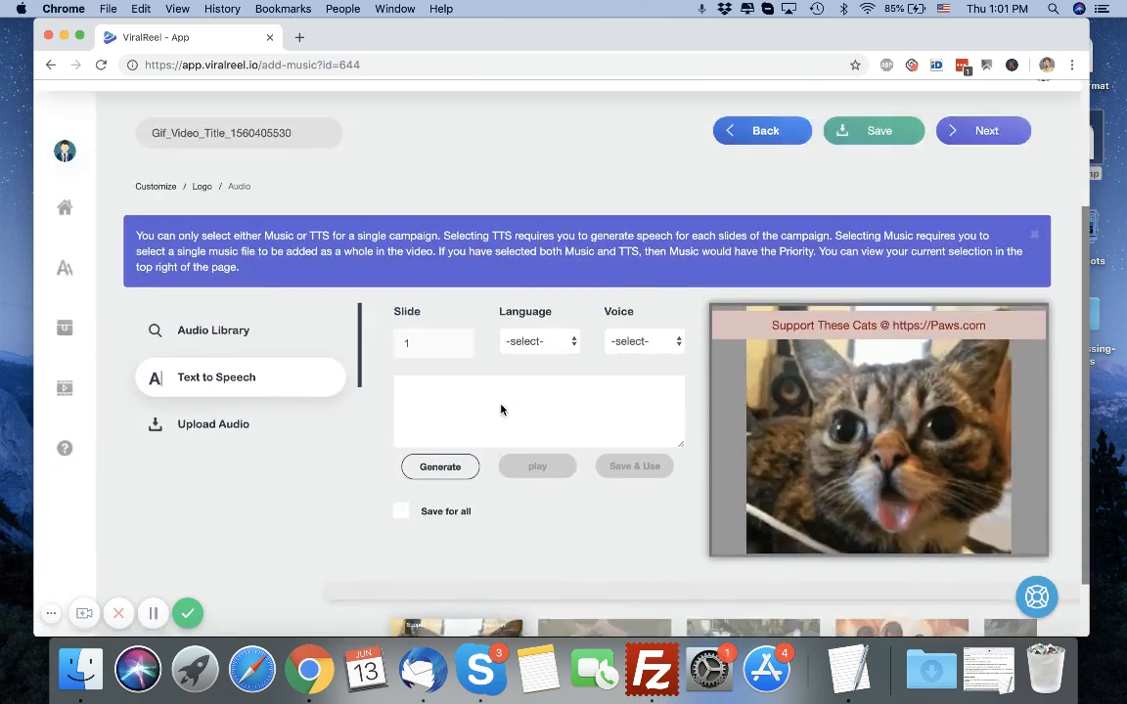
# Open the video output settings, check the format options, and close the dialog without creating.
pyautogui.click(988, 174)
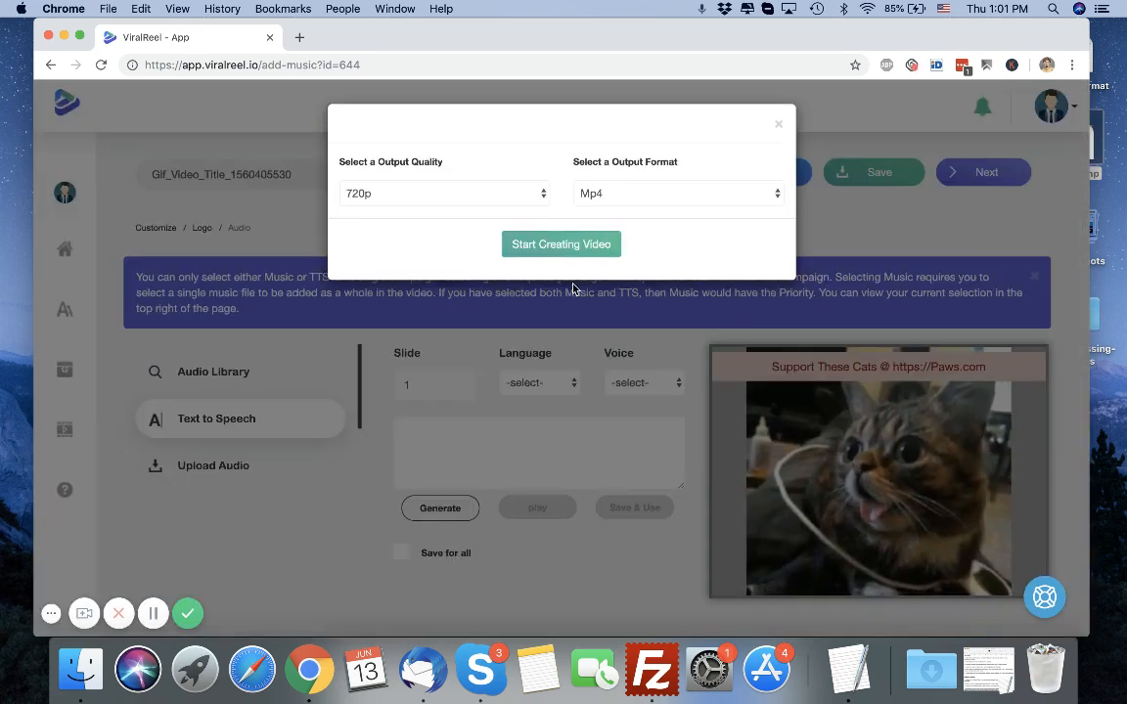
pyautogui.click(606, 192)
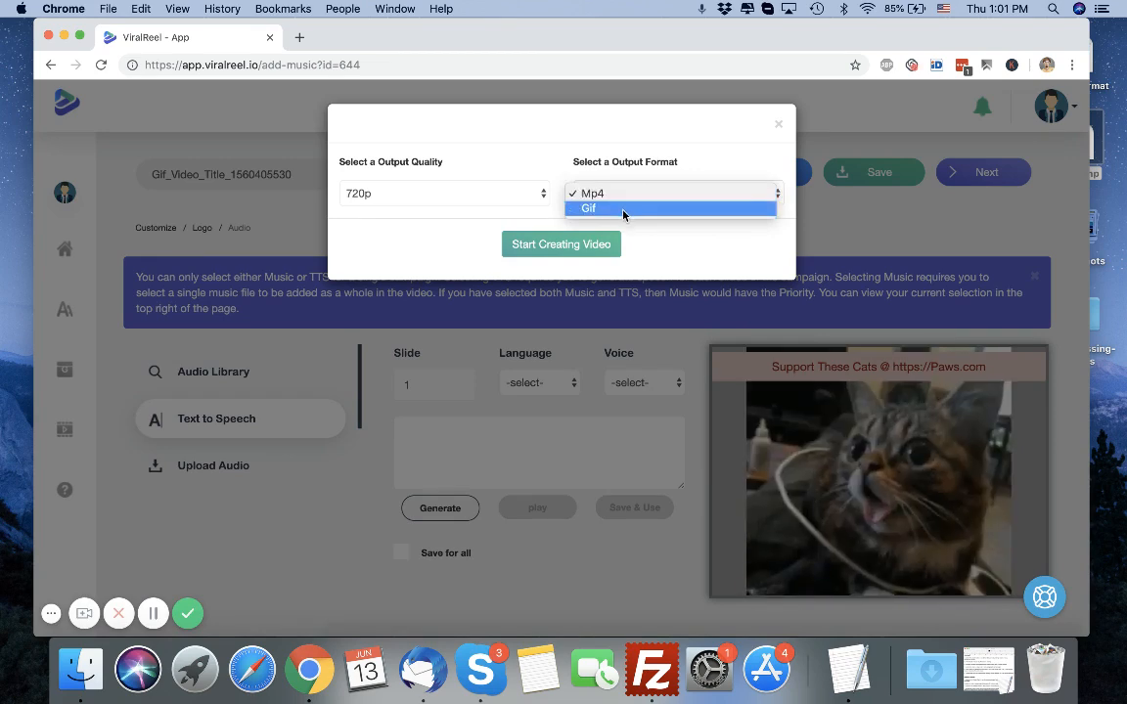
pyautogui.click(781, 125)
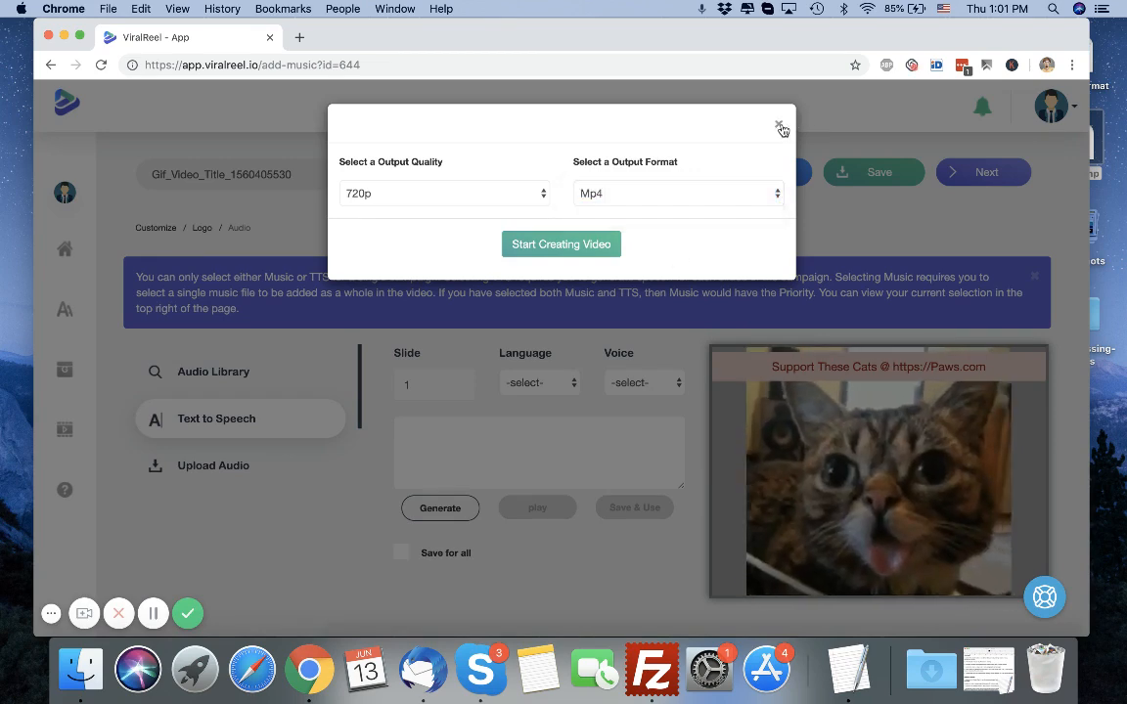
pyautogui.click(781, 127)
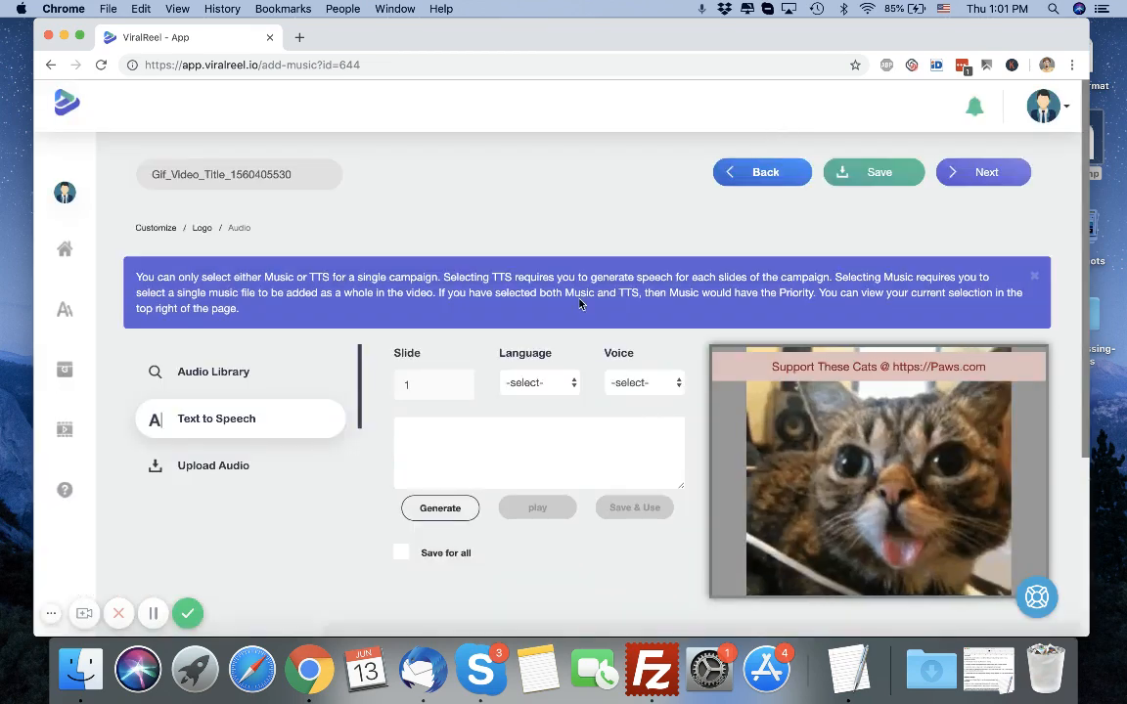
# Start a new viral video campaign with the niche keyword cats and 3 slides.
pyautogui.scroll(-5, 579, 305)
pyautogui.scroll(4, 478, 284)
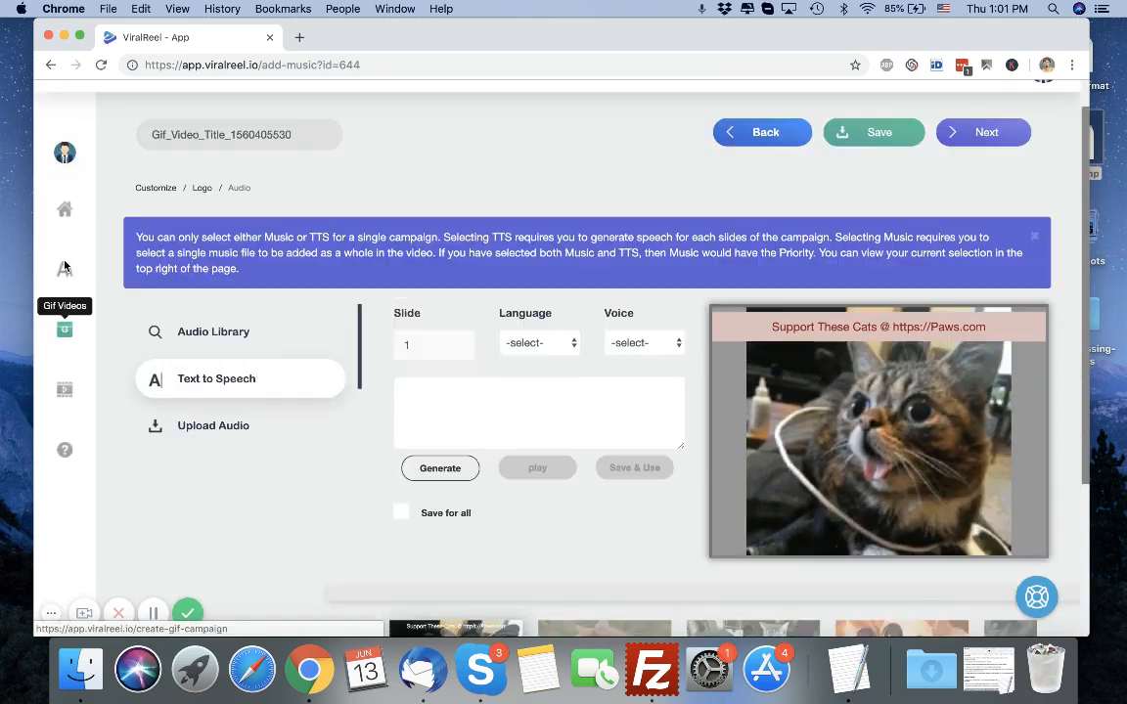
pyautogui.click(66, 388)
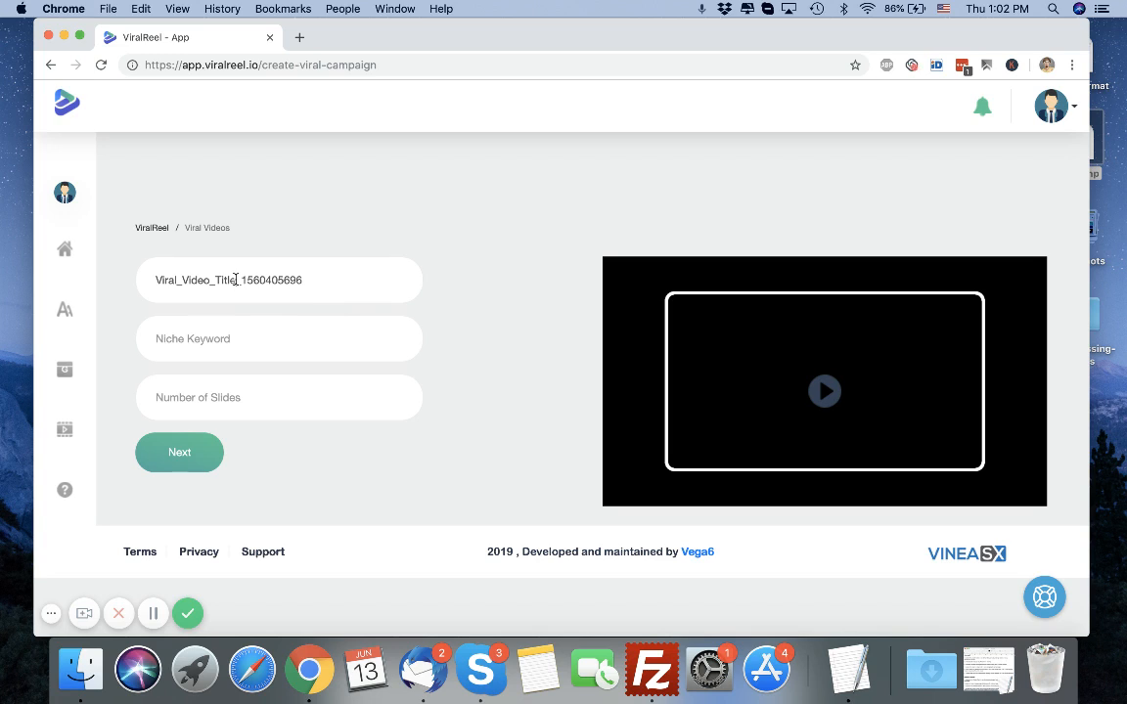
pyautogui.click(220, 341)
pyautogui.write('cats')
pyautogui.click(300, 395)
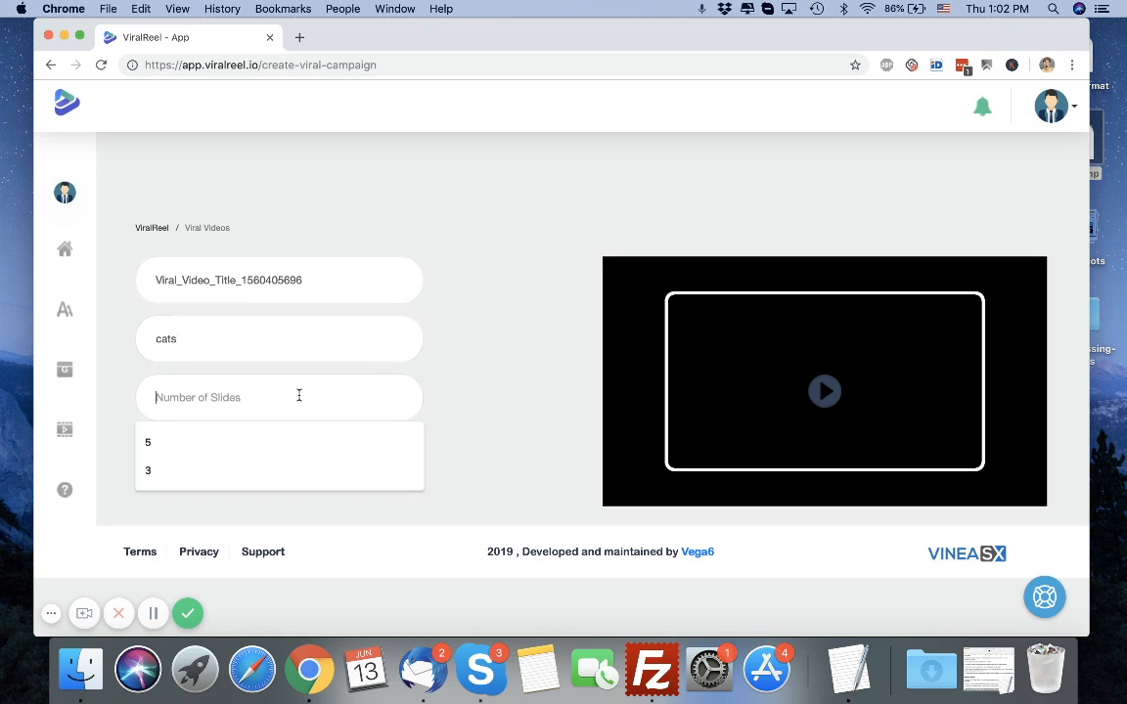
pyautogui.write('3')
pyautogui.click(191, 458)
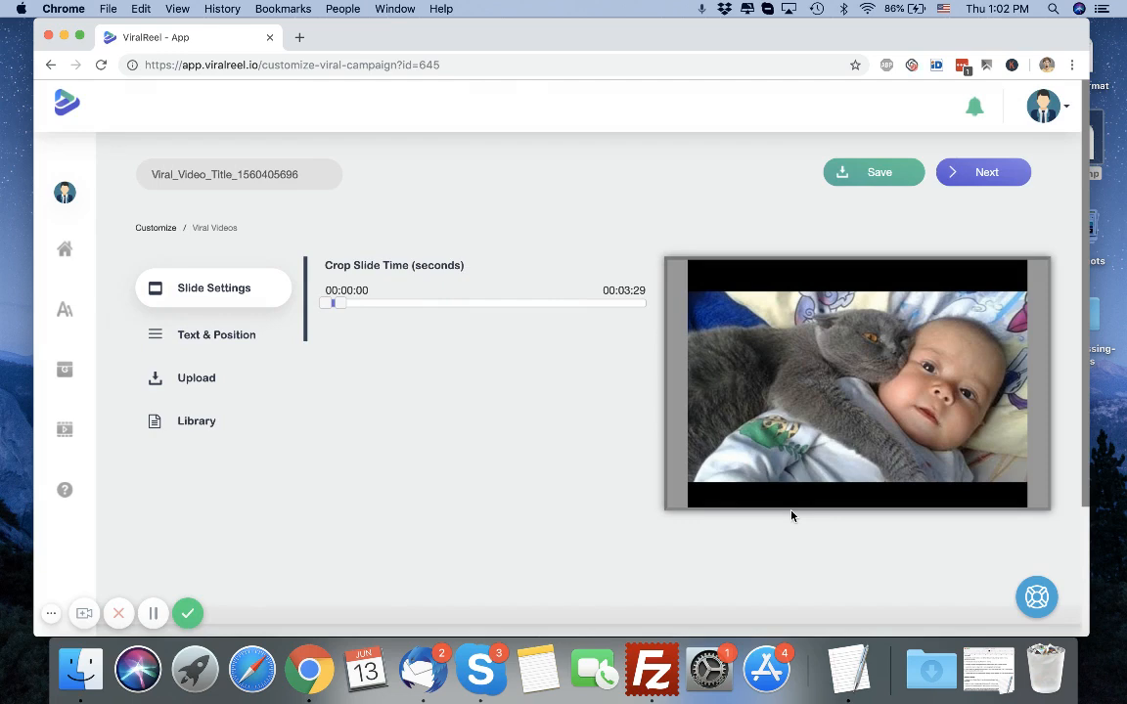
# Trim the first slide's clip to start at about 00:00:11.
pyautogui.scroll(-3, 513, 485)
pyautogui.scroll(2, 432, 395)
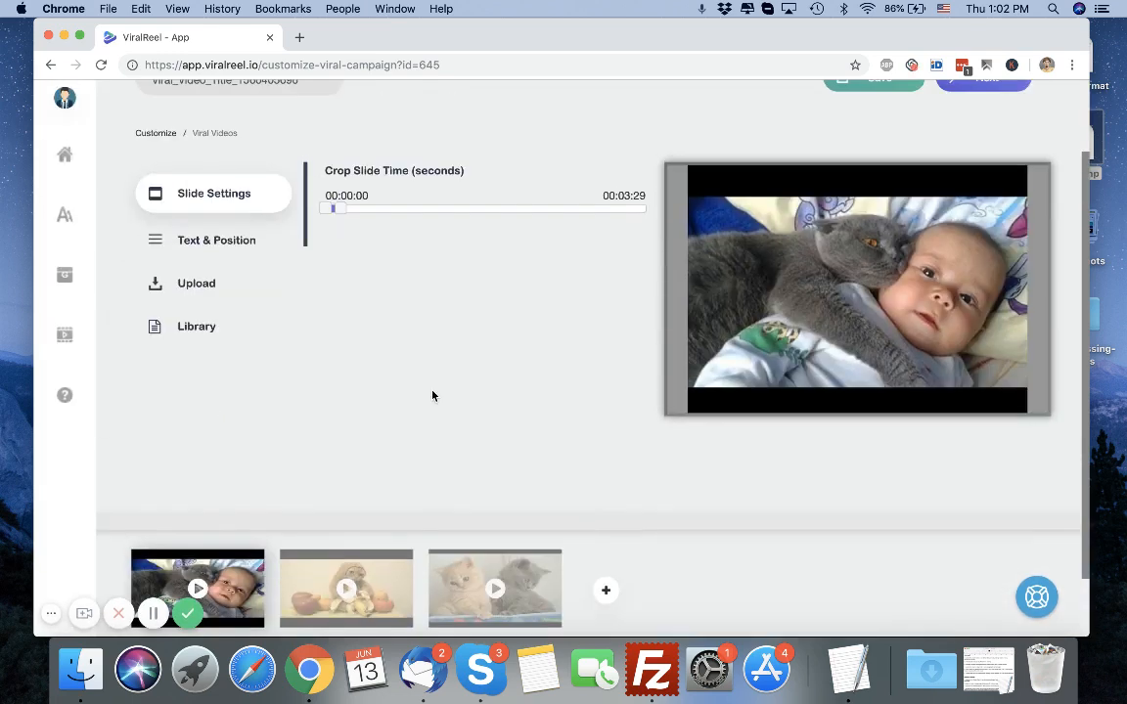
pyautogui.moveTo(337, 209)
pyautogui.mouseDown()
pyautogui.moveTo(364, 209)
pyautogui.moveTo(341, 210)
pyautogui.mouseUp()
# Give the third slide the caption 'Supprot our Cause @ Paws.com'.
pyautogui.click(199, 590)
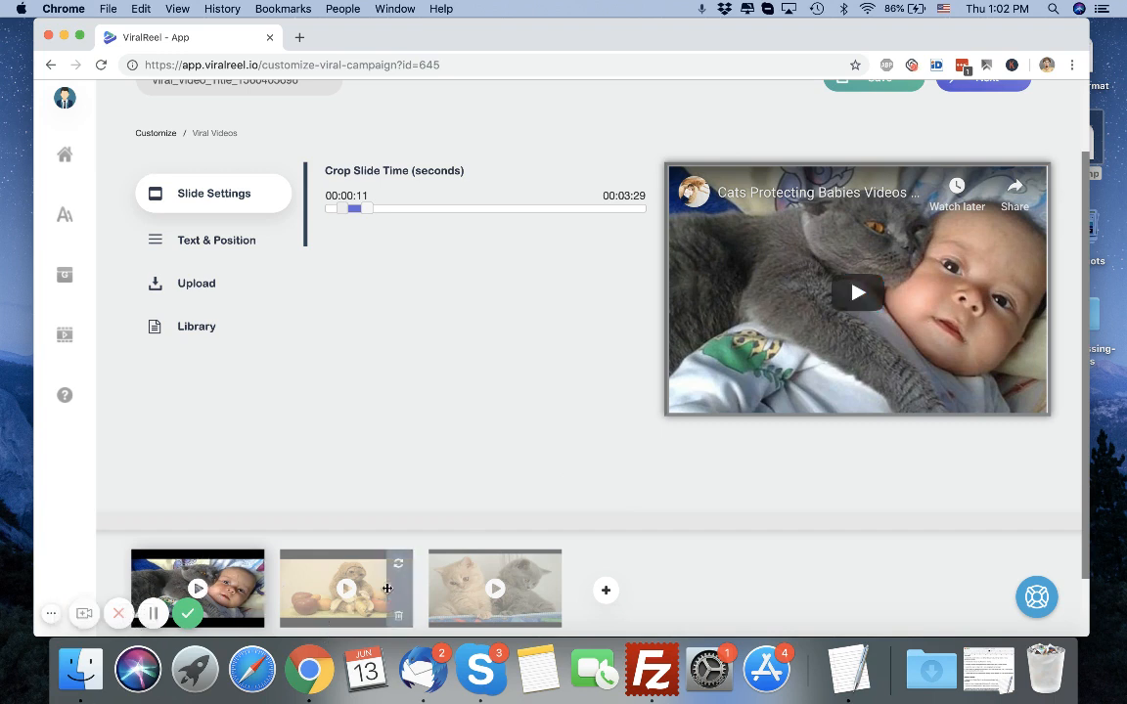
pyautogui.click(346, 587)
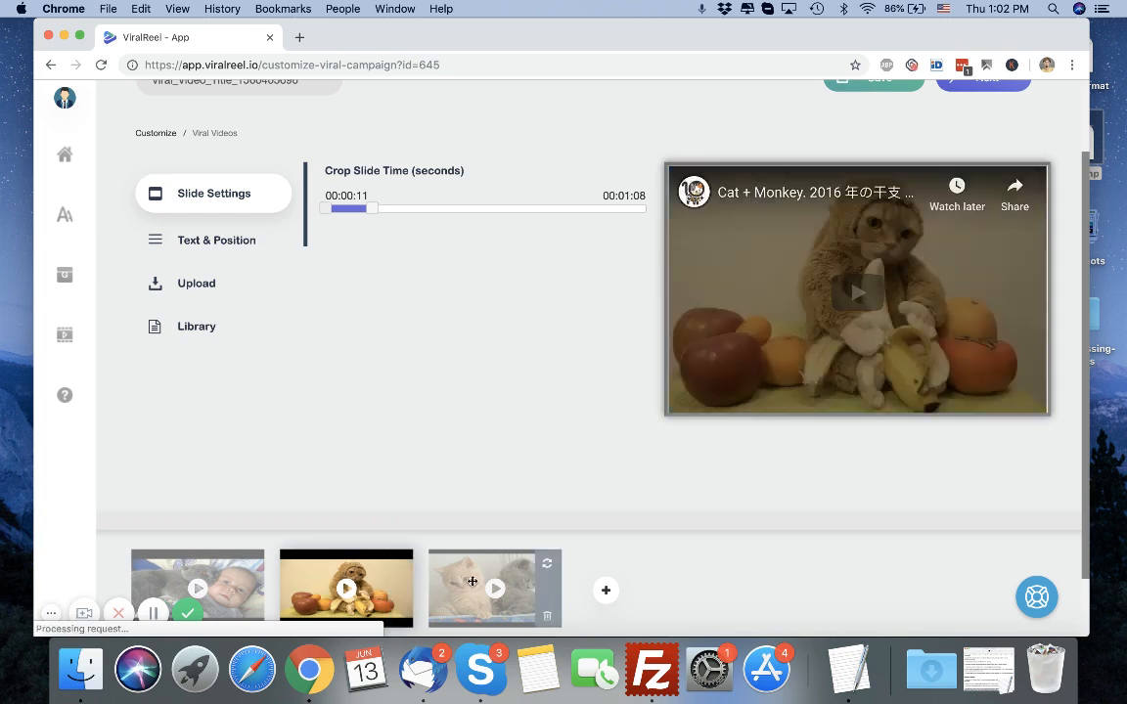
pyautogui.click(472, 585)
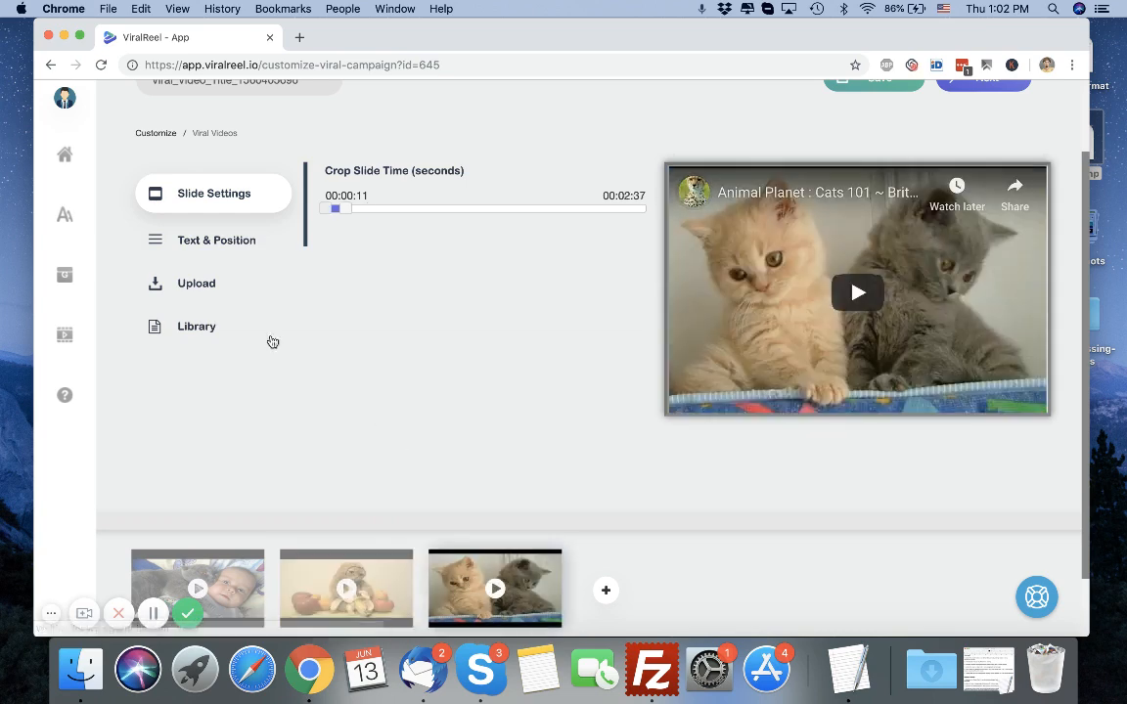
pyautogui.click(233, 240)
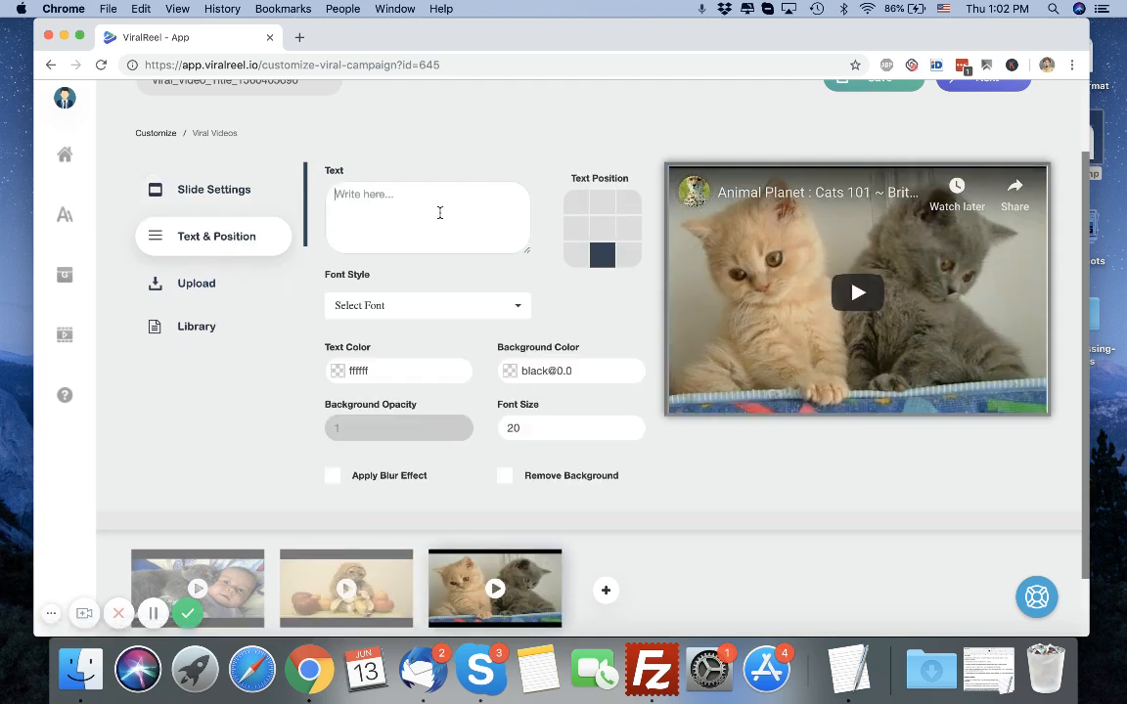
pyautogui.write('Pro')
pyautogui.press('BackSpace')
pyautogui.press('BackSpace')
pyautogui.press('BackSpace')
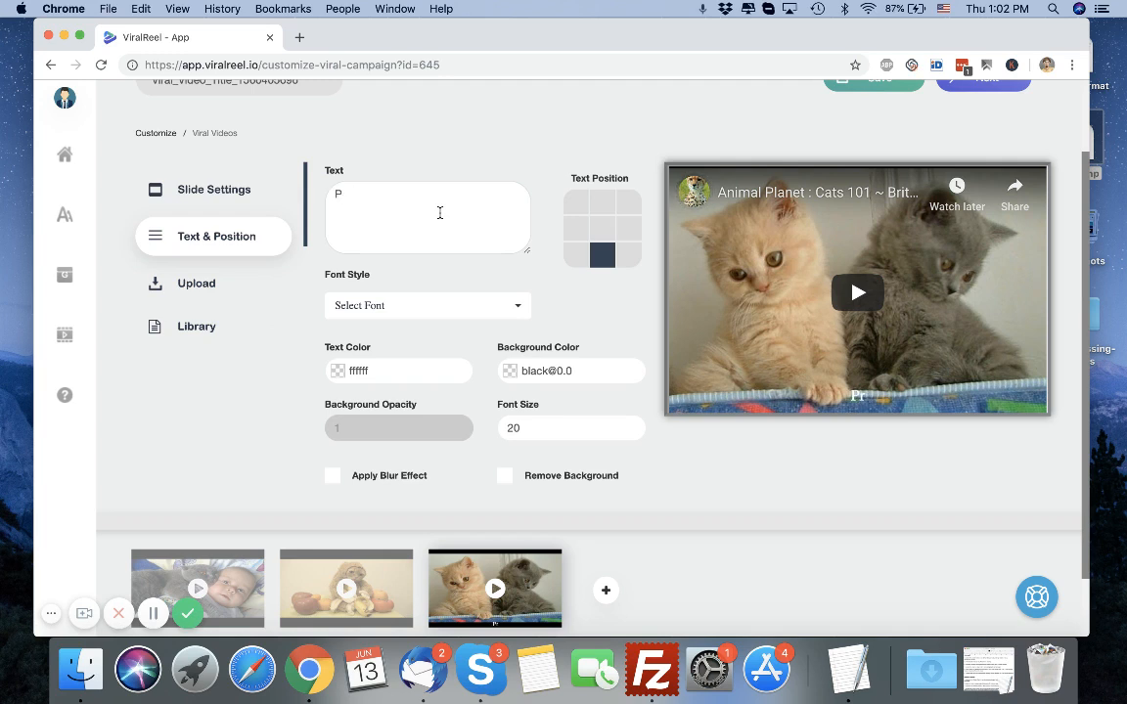
pyautogui.write('Supprot our ')
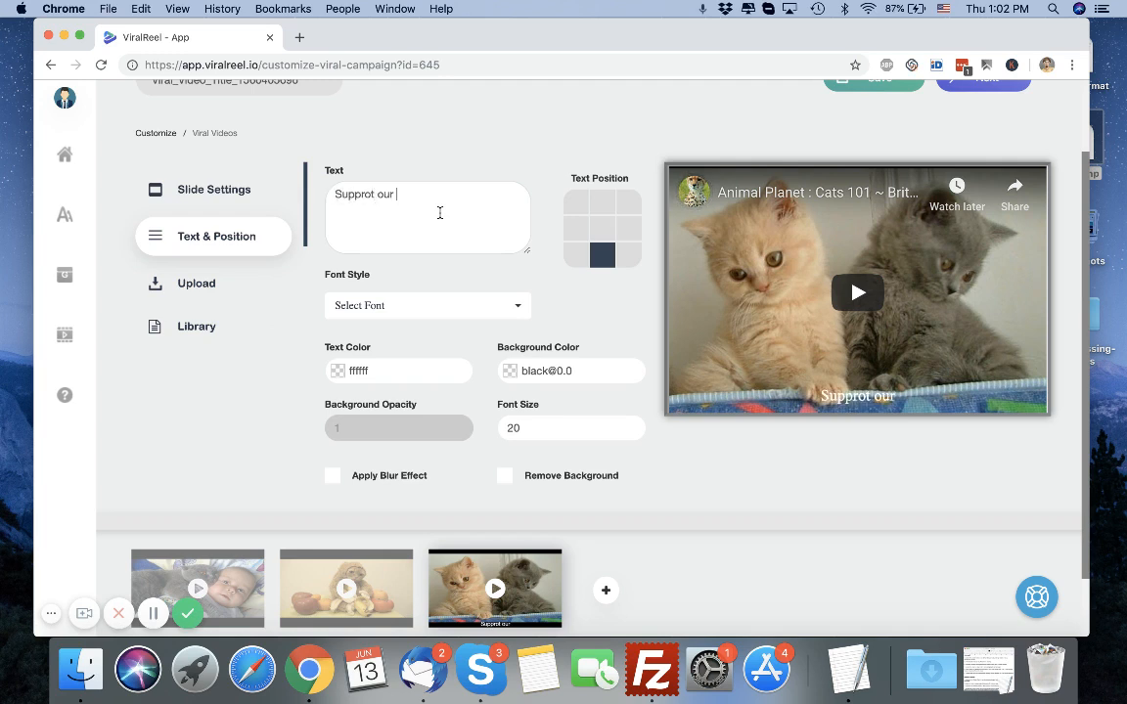
pyautogui.write('Cause @')
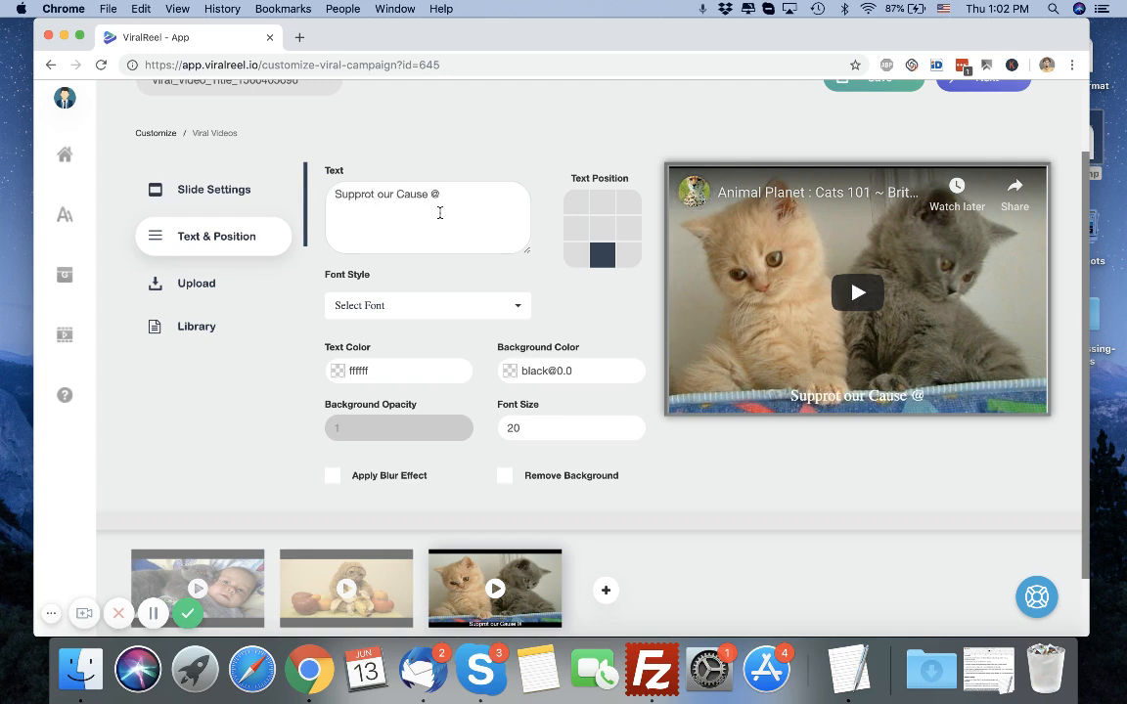
pyautogui.write(' Paws.com')
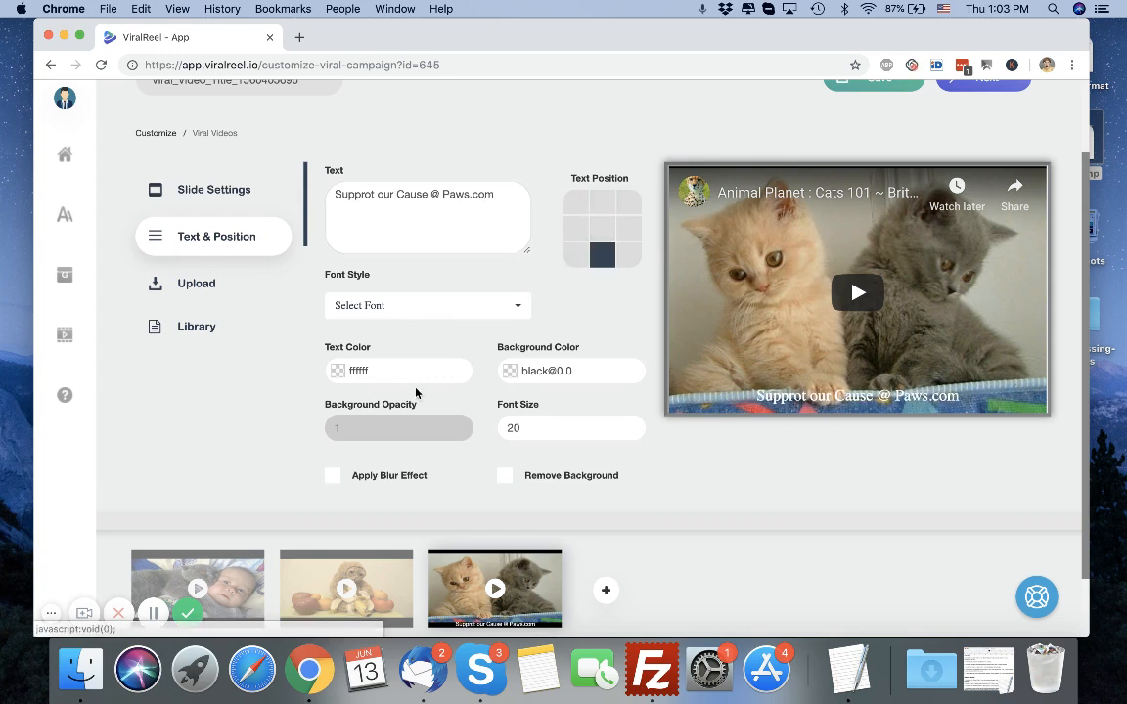
# Set the third slide's caption text color to #8dbd2d.
pyautogui.click(380, 372)
pyautogui.click(449, 467)
pyautogui.moveTo(449, 467); pyautogui.dragTo(450, 477)
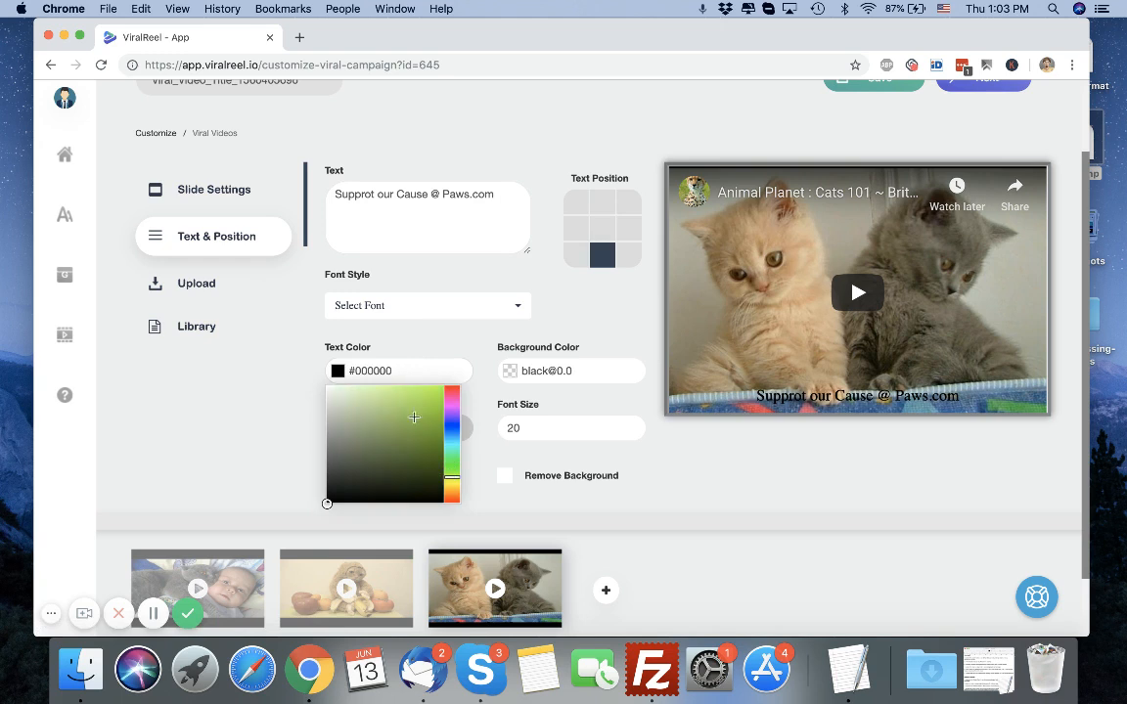
pyautogui.click(414, 416)
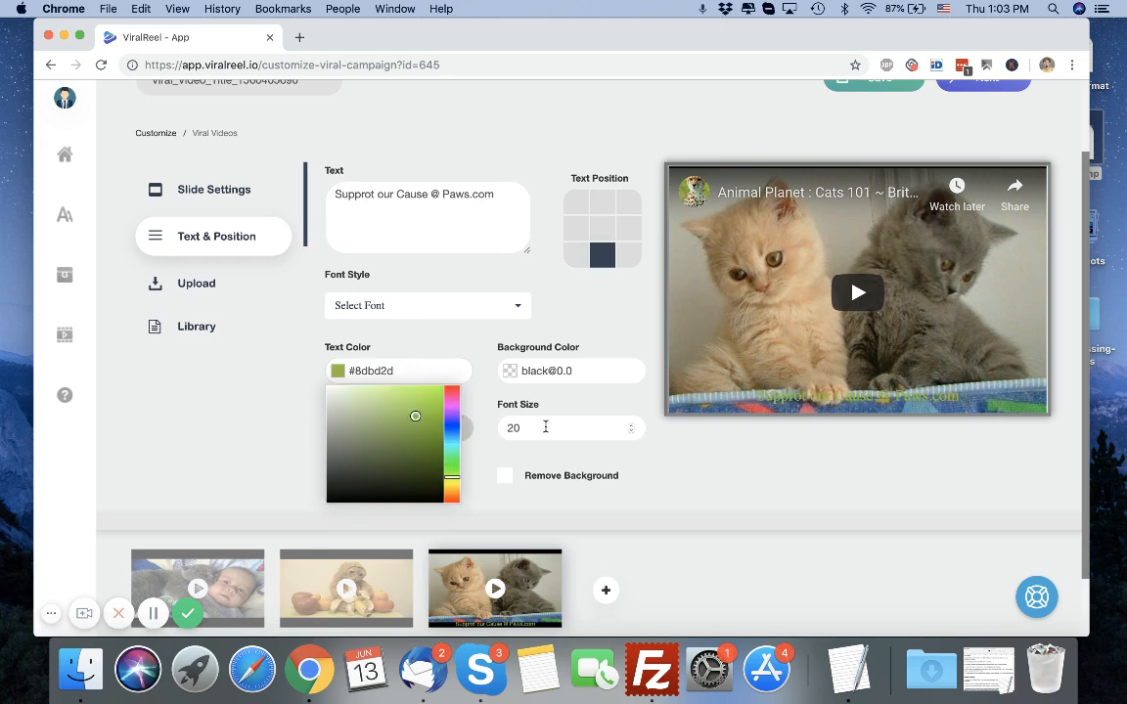
pyautogui.click(545, 427)
# Change the caption font style to Abril Fatface.
pyautogui.click(423, 315)
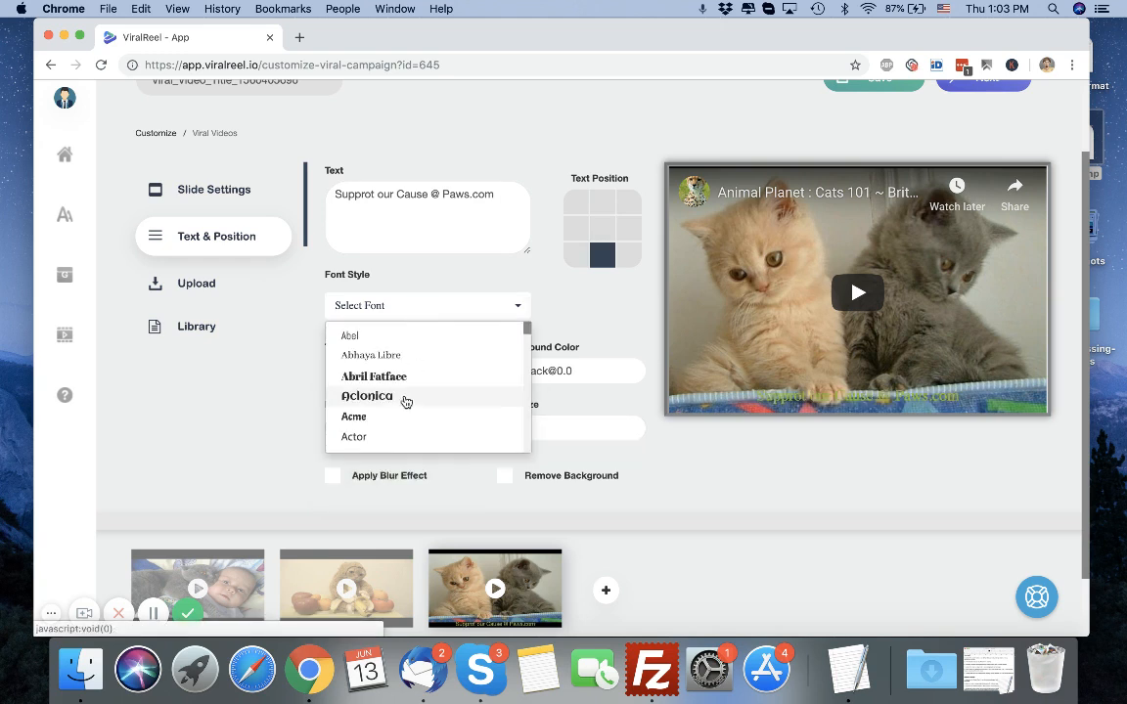
pyautogui.click(403, 396)
pyautogui.click(427, 382)
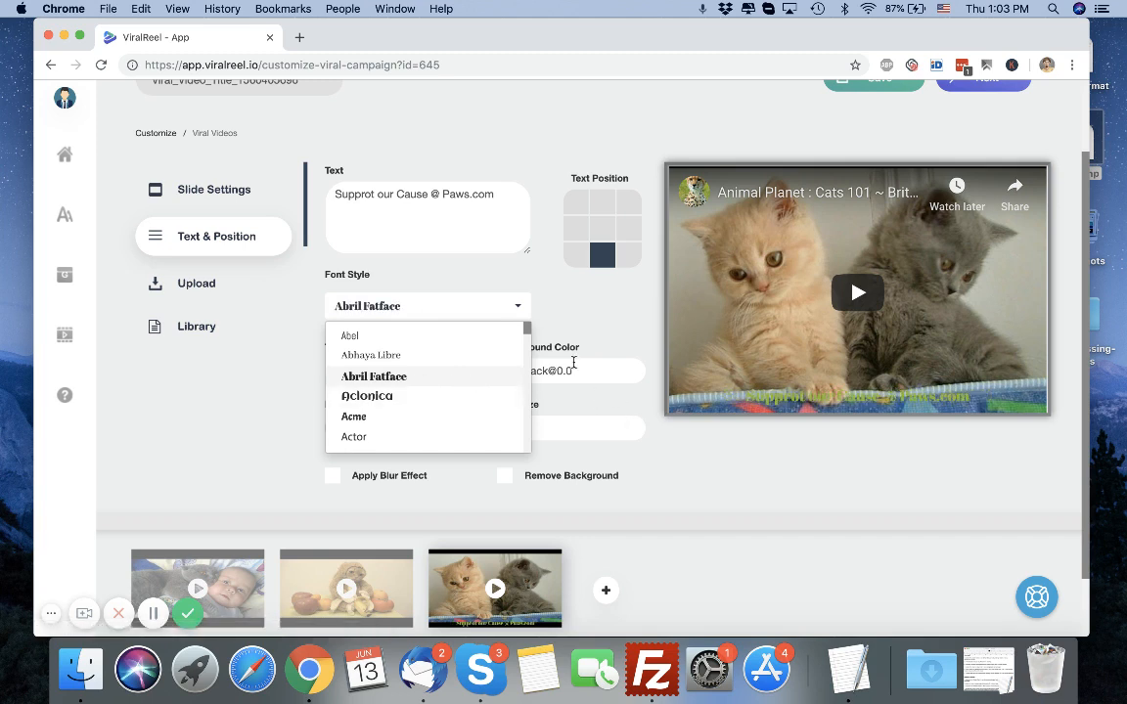
# Set the caption background color to #f0d8d8.
pyautogui.click(567, 369)
pyautogui.click(515, 401)
pyautogui.click(511, 392)
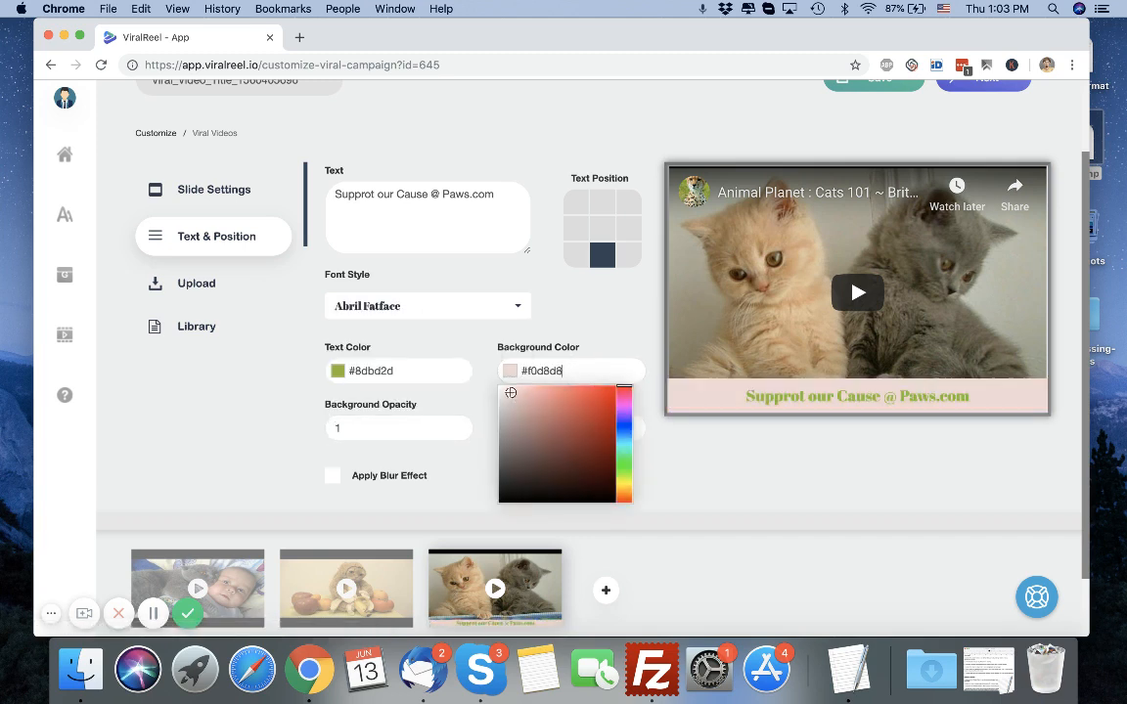
pyautogui.click(623, 309)
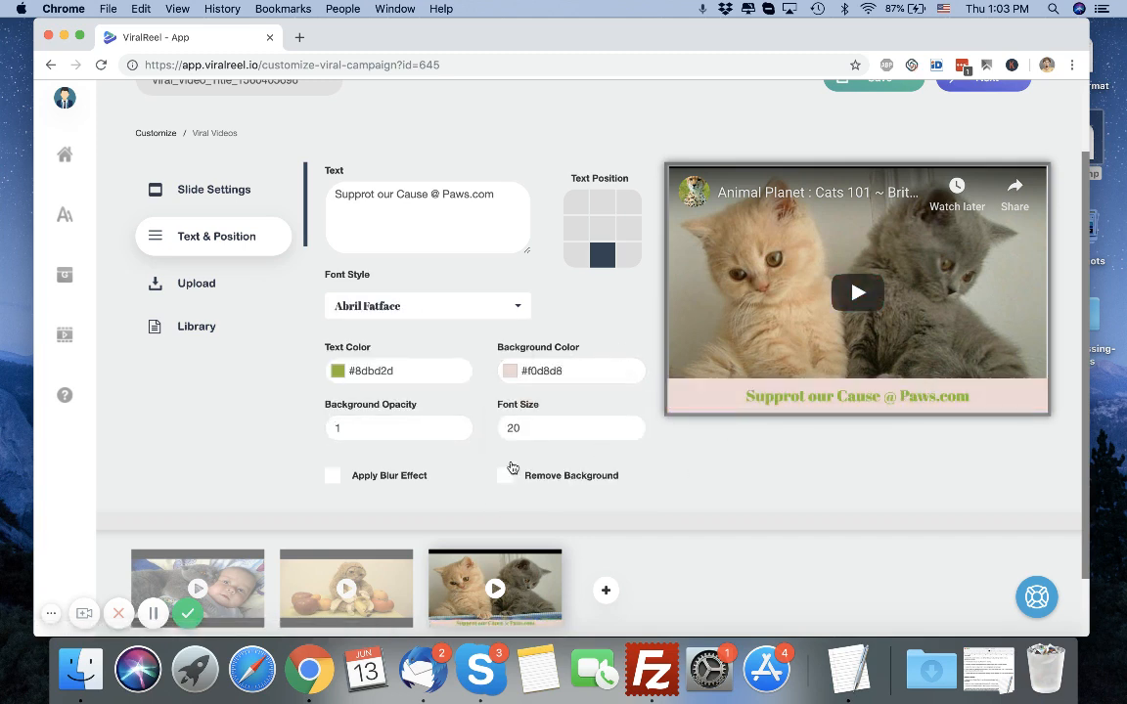
# Try applying the blur effect to the slide, then switch it off again.
pyautogui.click(371, 476)
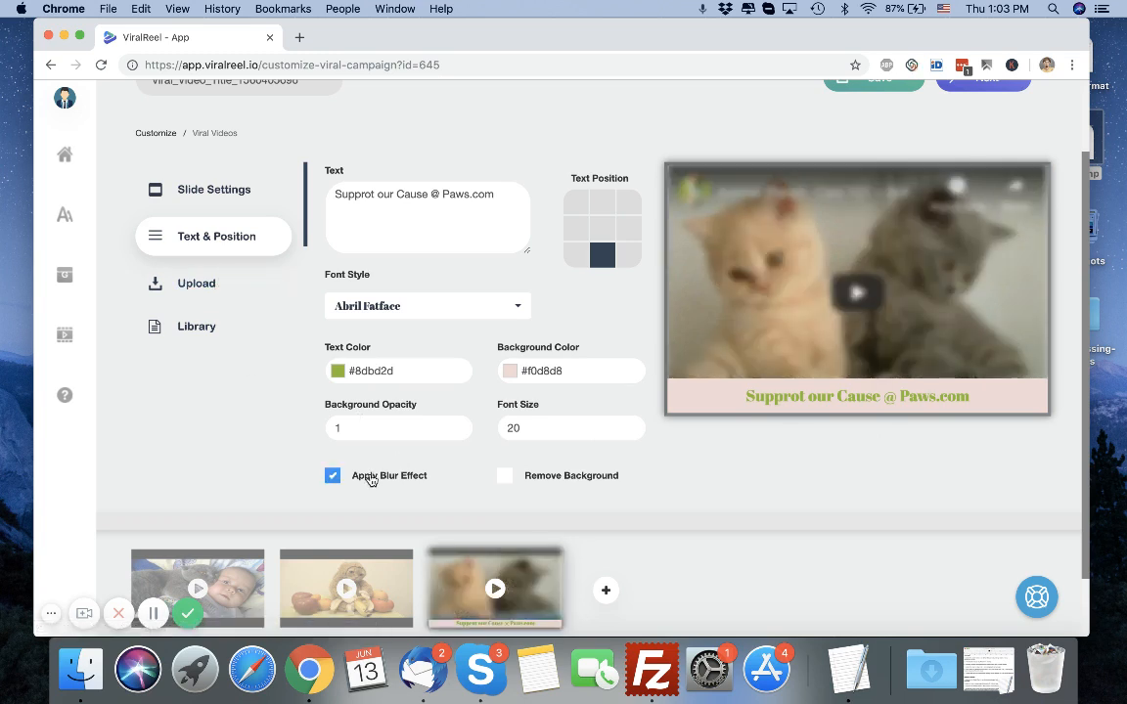
pyautogui.click(371, 478)
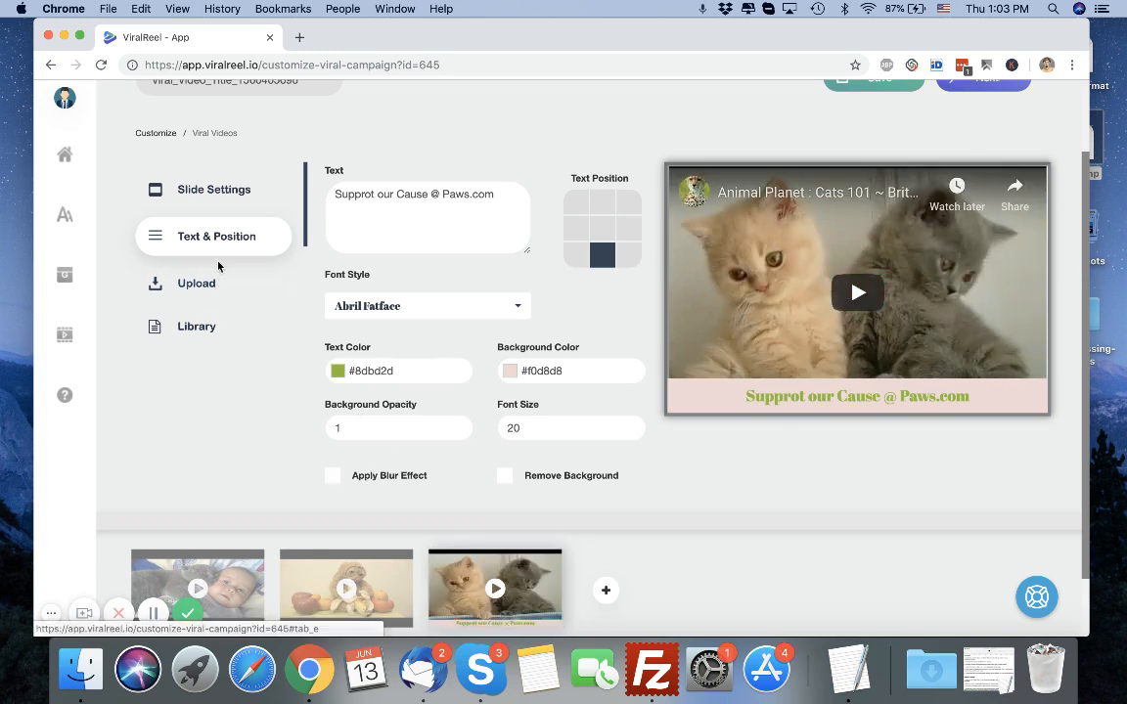
# Check the slide upload section, then advance past the logo and watermark stage to the audio settings.
pyautogui.click(216, 286)
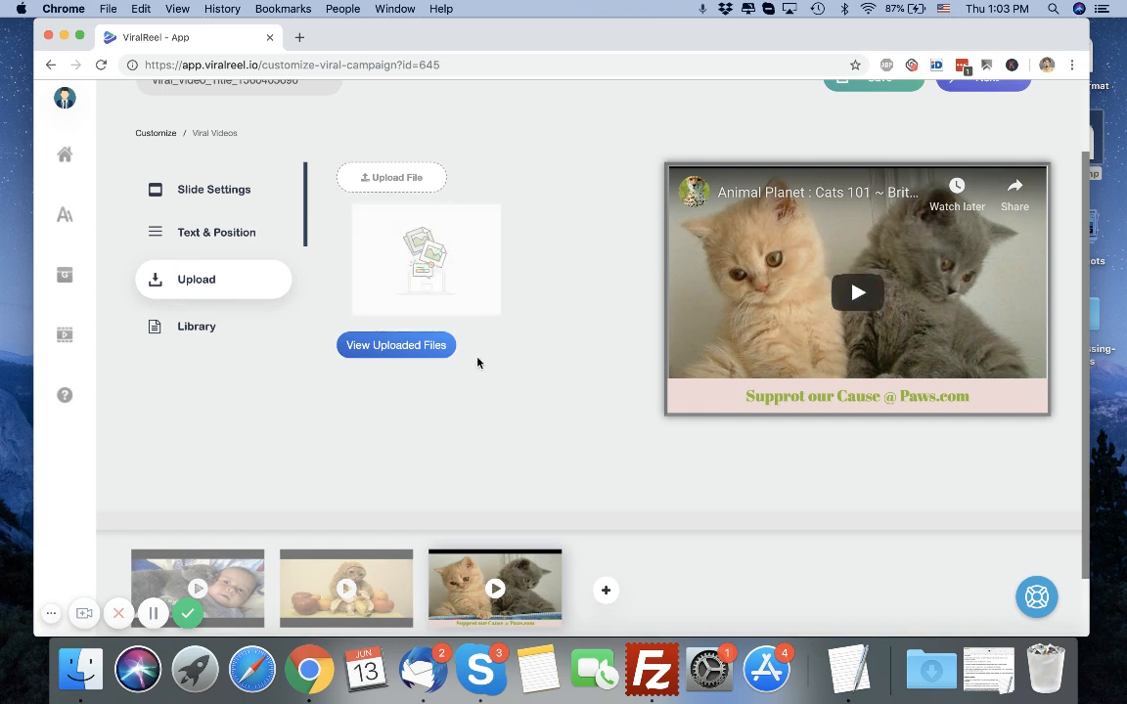
pyautogui.scroll(2, 861, 293)
pyautogui.click(994, 181)
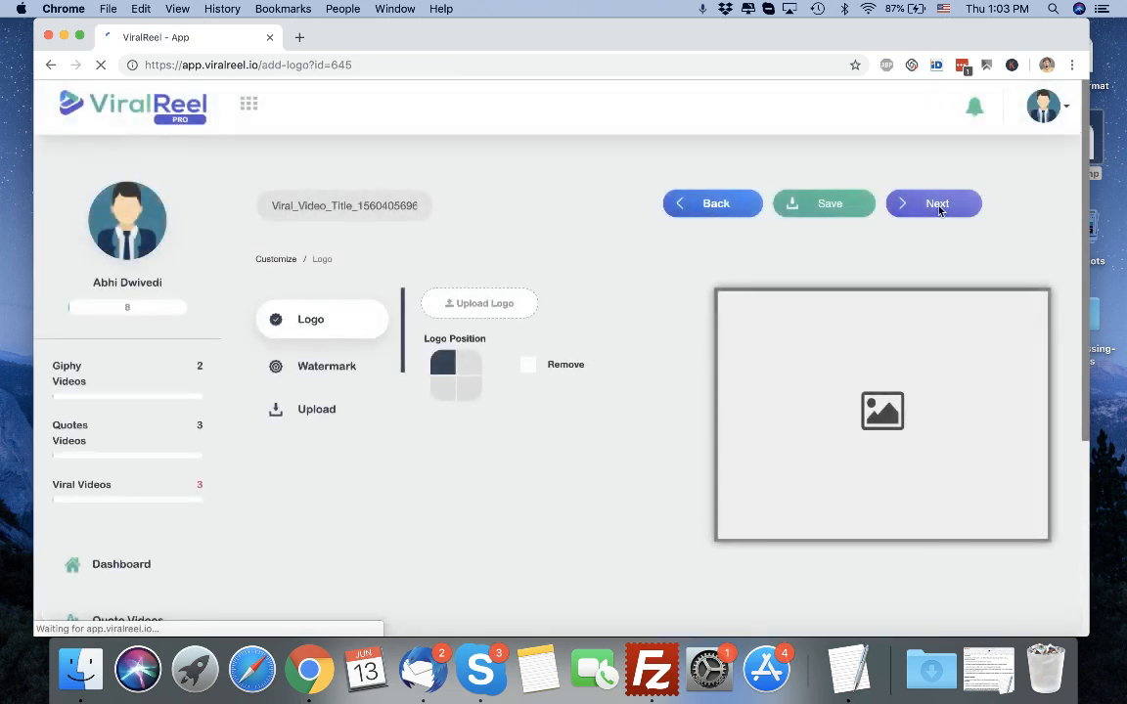
pyautogui.click(925, 206)
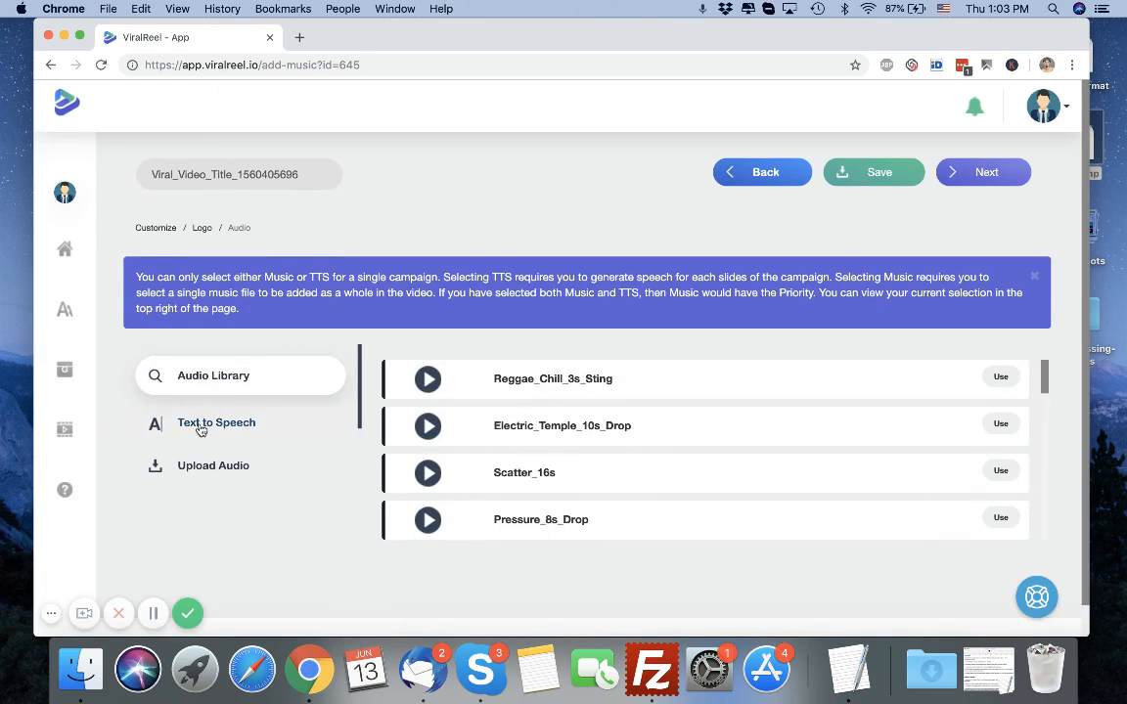
# Open the Text to Speech audio options and review its slide, language and voice fields.
pyautogui.click(199, 425)
pyautogui.scroll(-5, 423, 445)
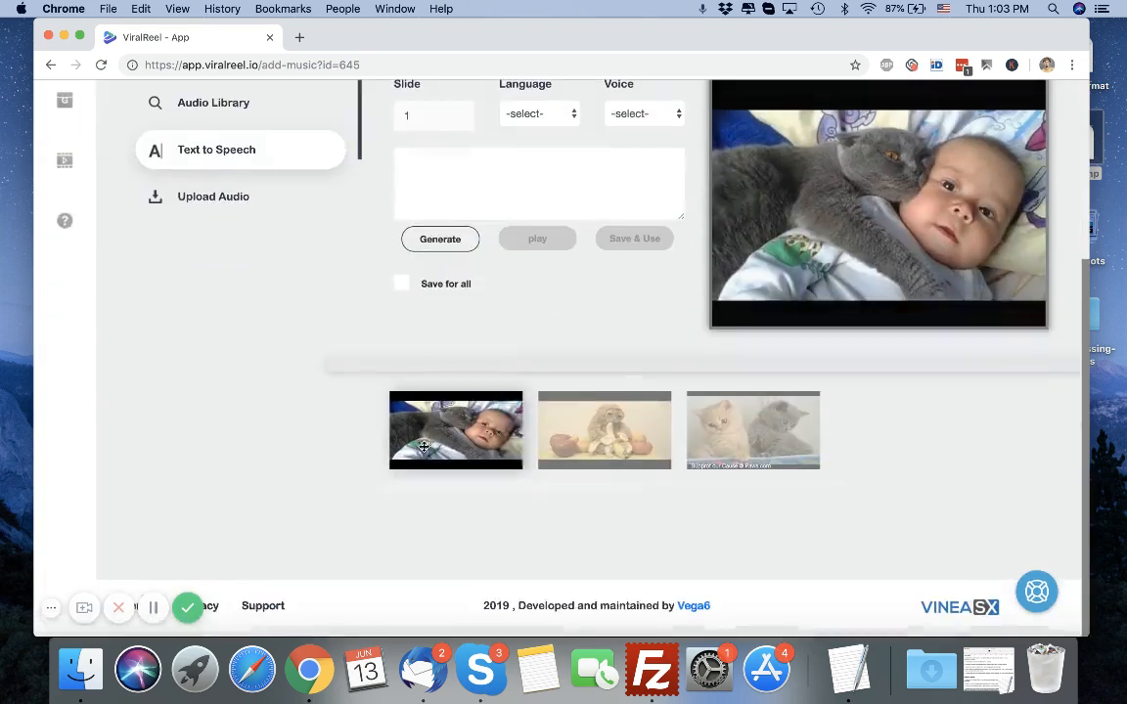
pyautogui.scroll(5, 679, 256)
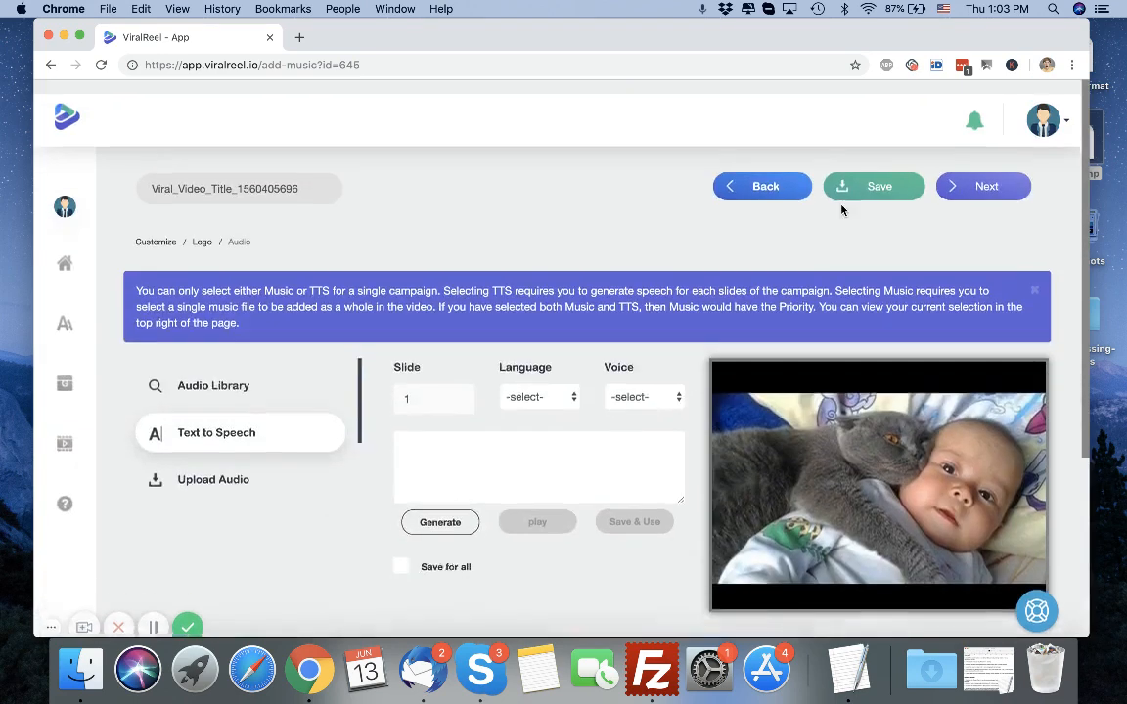
# Open the output quality and format dialog, check the format choices, and close it without creating the video.
pyautogui.click(984, 170)
pyautogui.click(633, 194)
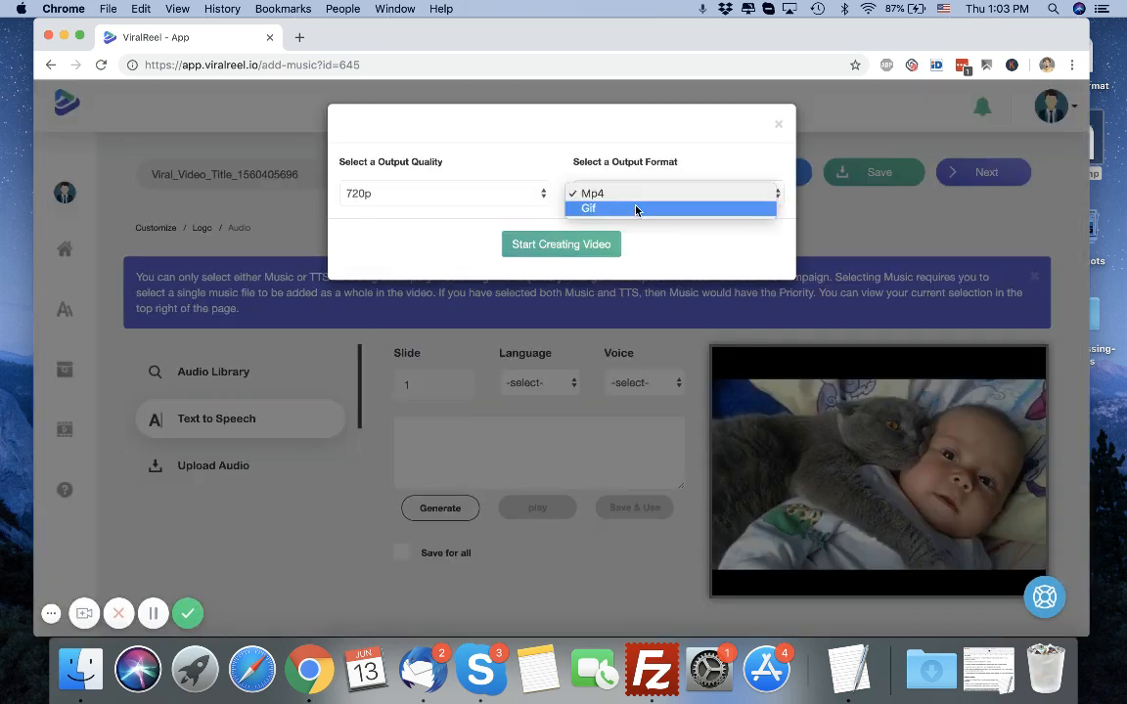
pyautogui.click(368, 478)
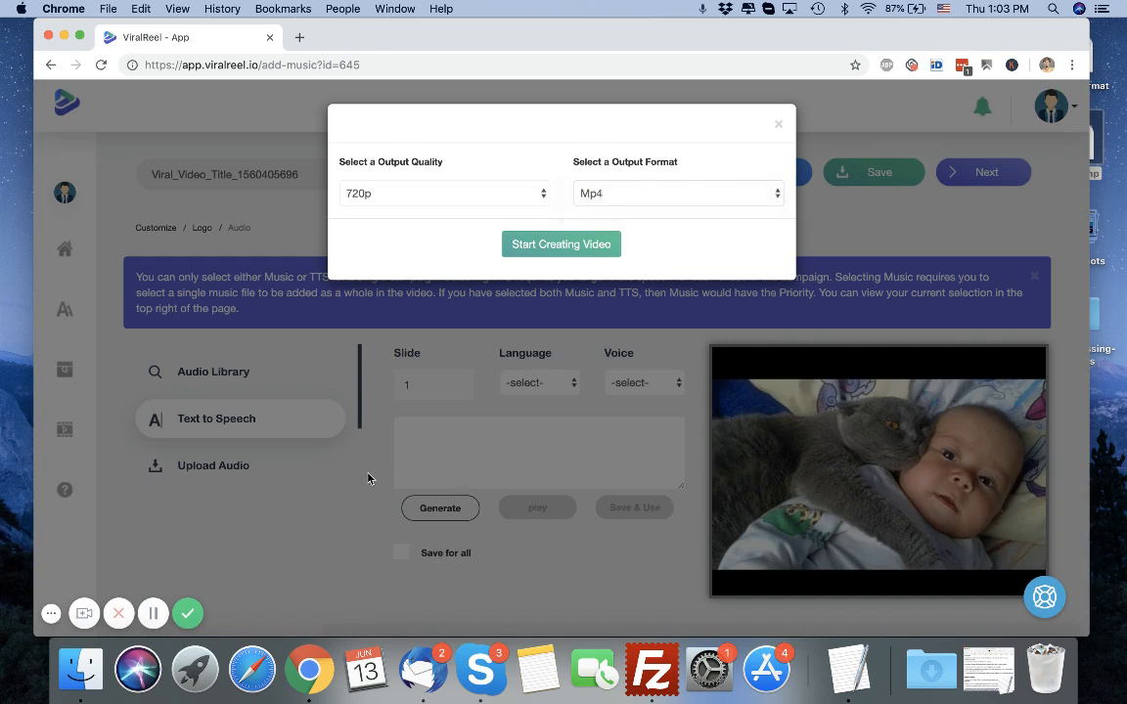
pyautogui.click(777, 127)
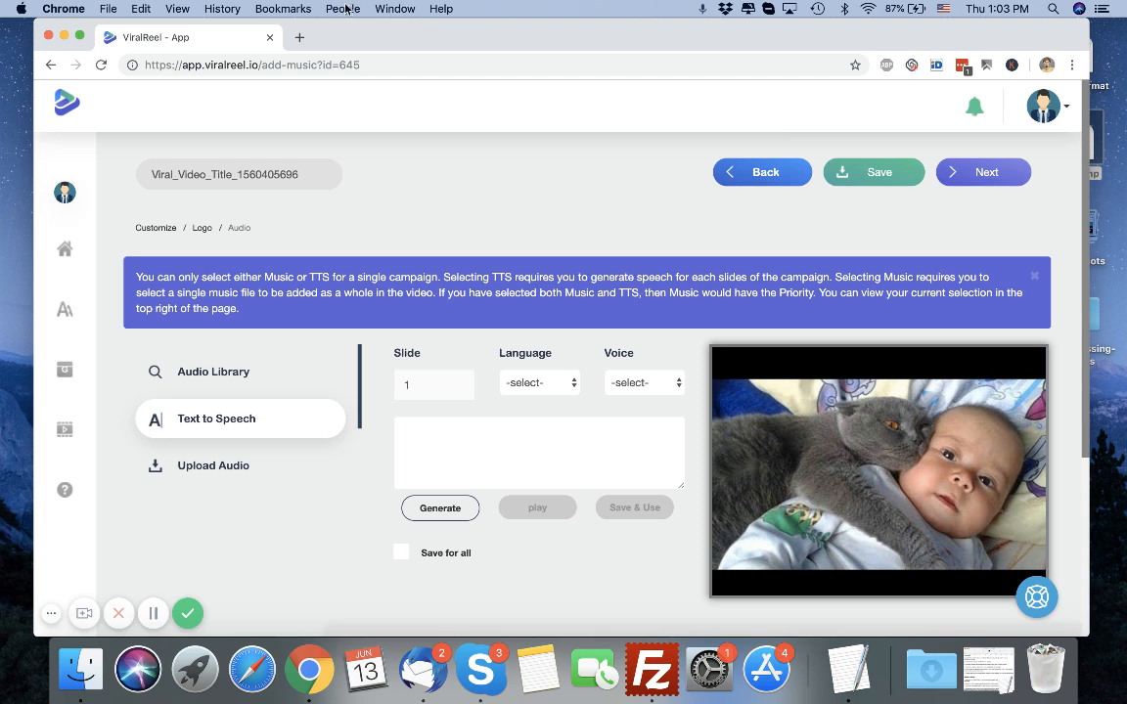
# Return to the dashboard and review the campaign data list of created videos.
pyautogui.click(67, 253)
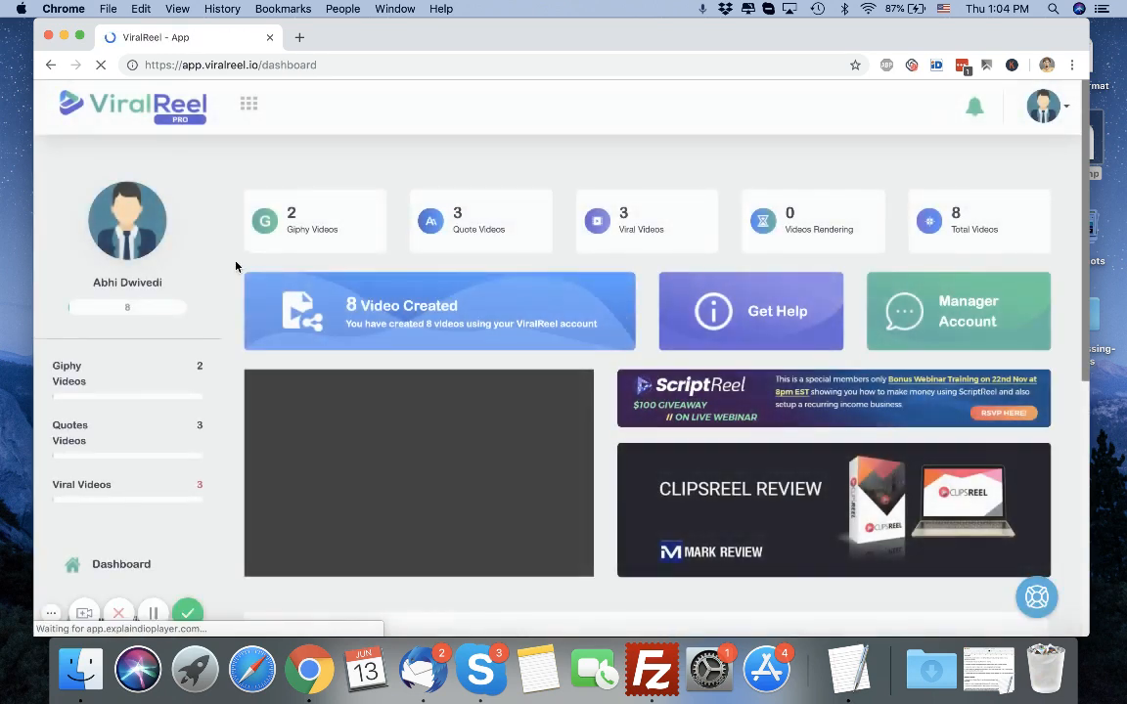
pyautogui.scroll(-3, 711, 339)
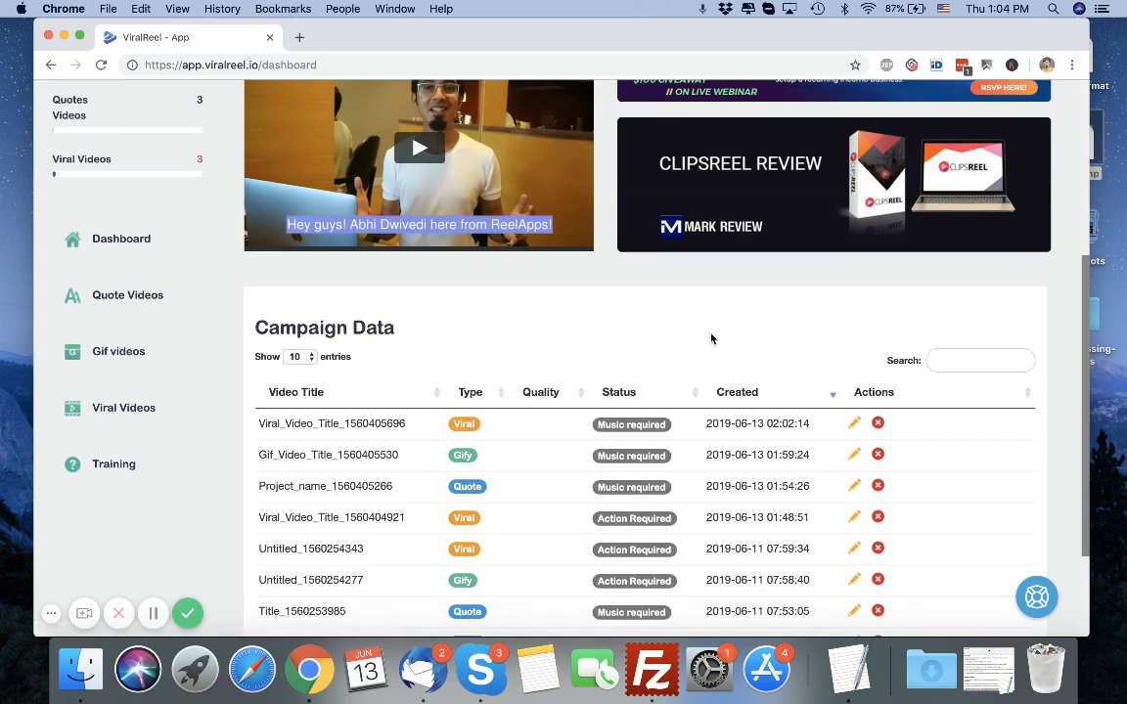
pyautogui.scroll(2, 711, 339)
pyautogui.scroll(3, 711, 339)
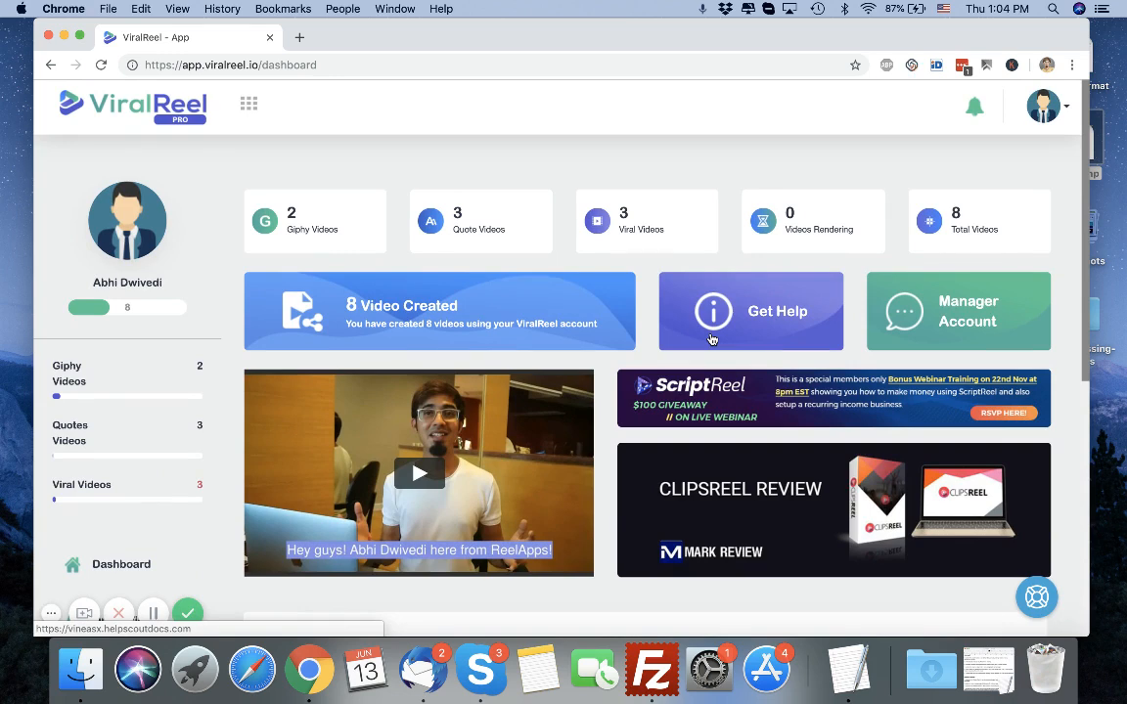
pyautogui.scroll(-5, 711, 339)
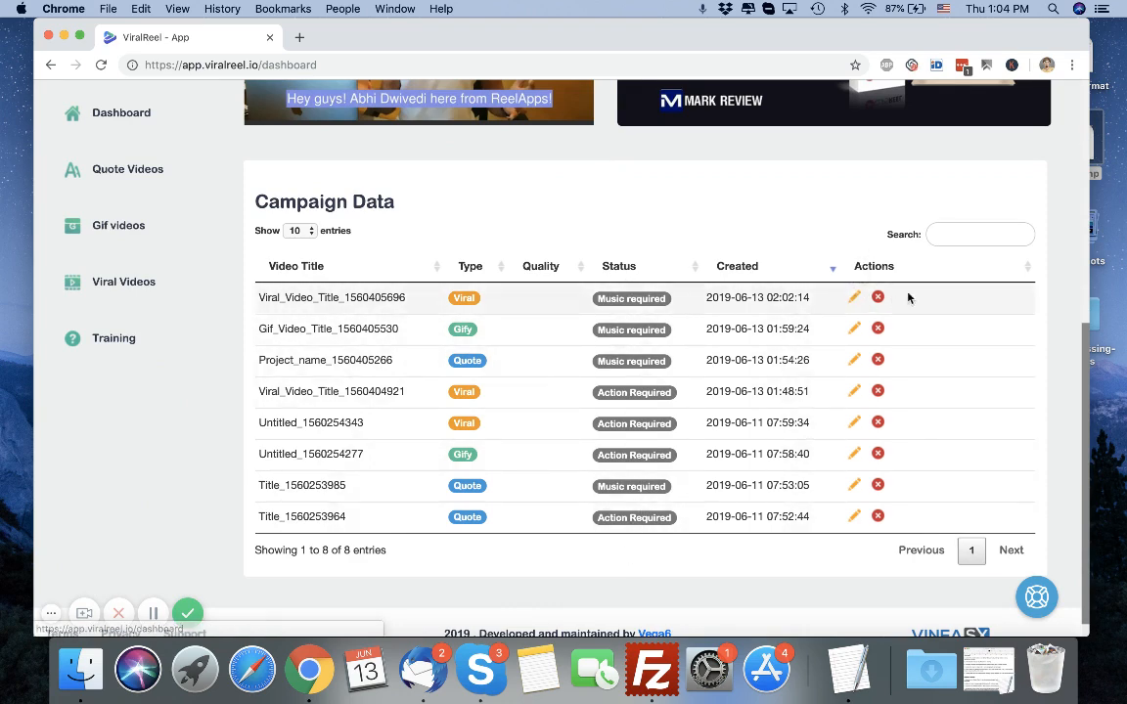
pyautogui.scroll(5, 777, 273)
pyautogui.scroll(3, 777, 276)
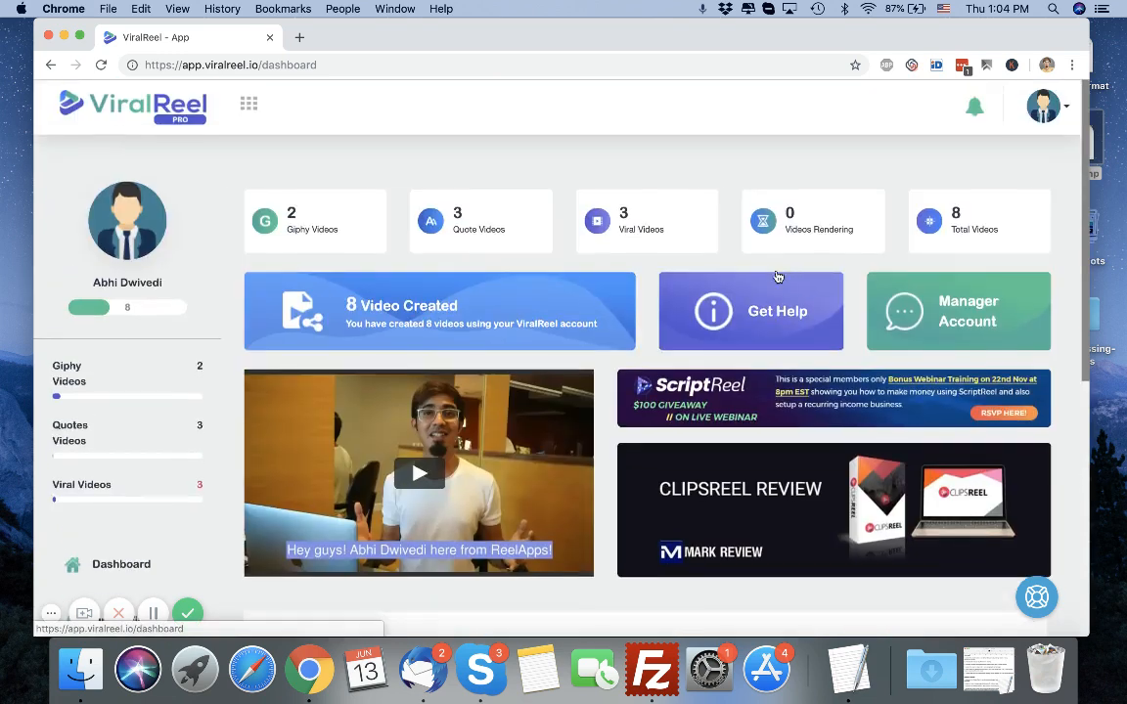
pyautogui.scroll(-1, 778, 276)
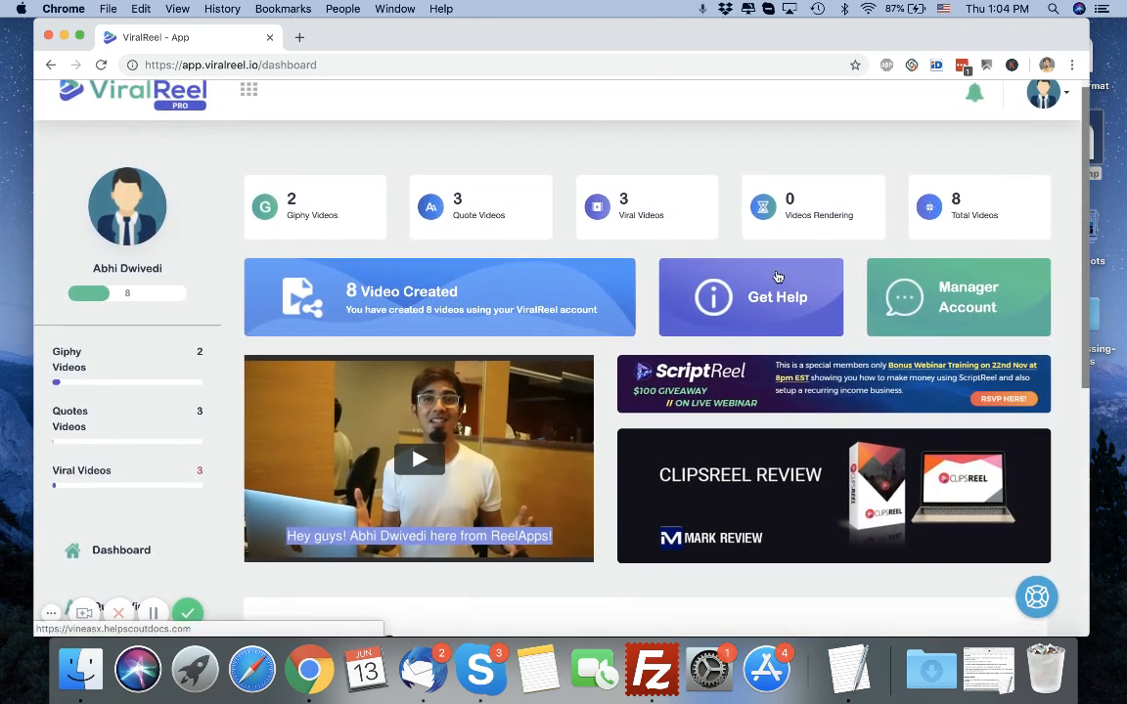
pyautogui.scroll(1, 778, 276)
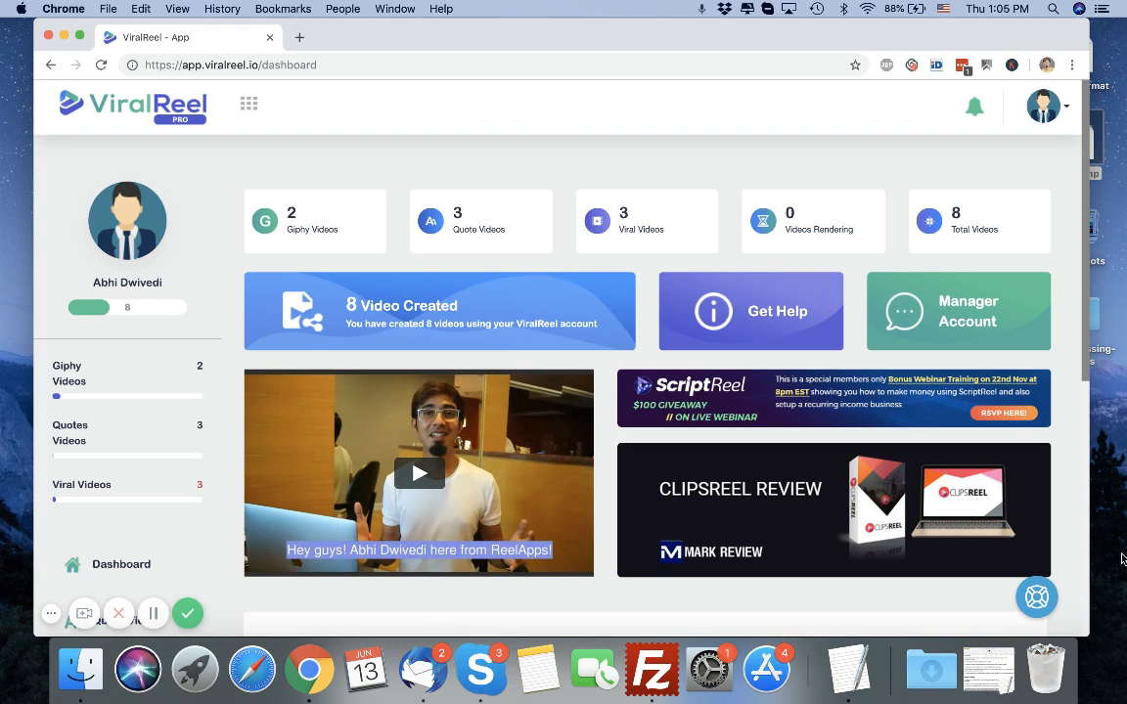
# Open the help widget's search box.
pyautogui.click(1043, 599)
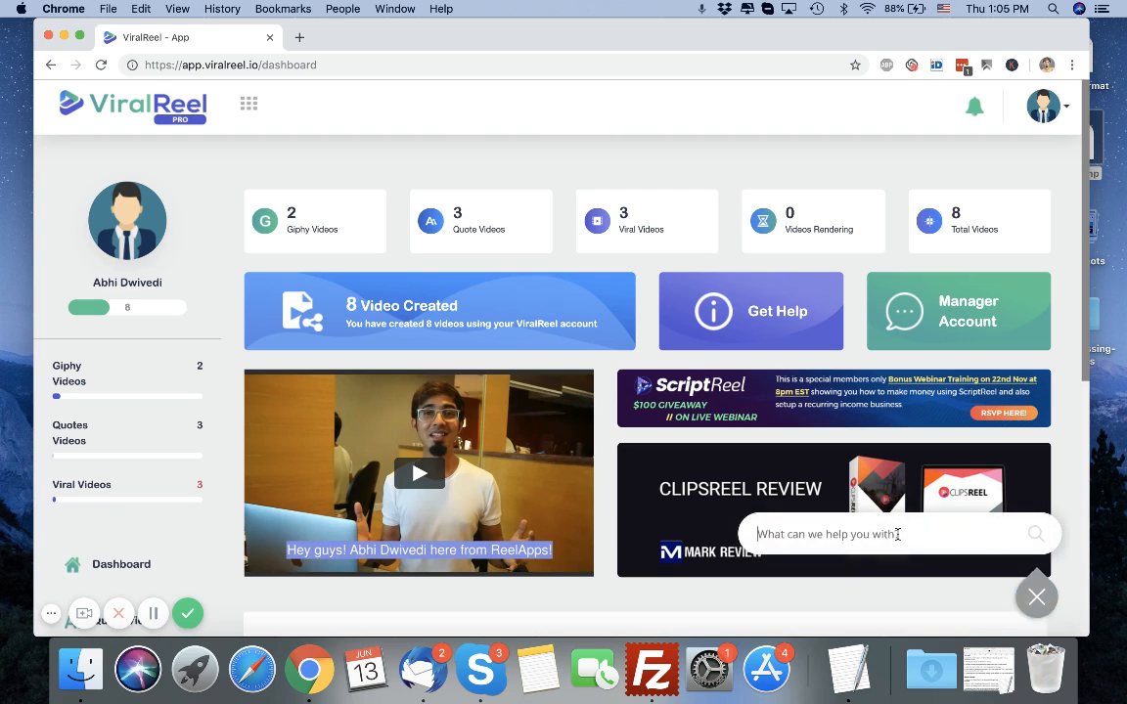